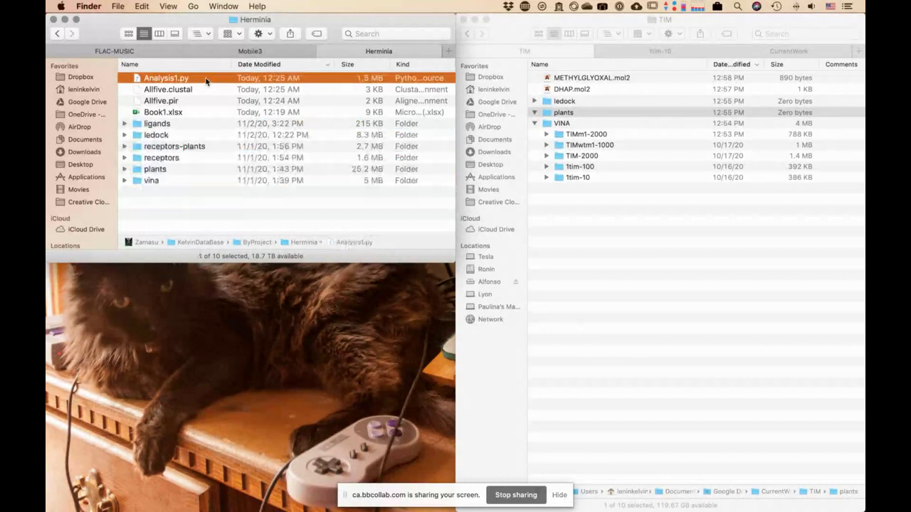
Look over the Analysis1.py script and the Allfive.clustal and Allfive.pir alignment files in the project folder
mouse_move(206, 81)
left_mouse_down()
mouse_move(201, 124)
mouse_move(201, 90)
left_mouse_up()
left_click(180, 104)
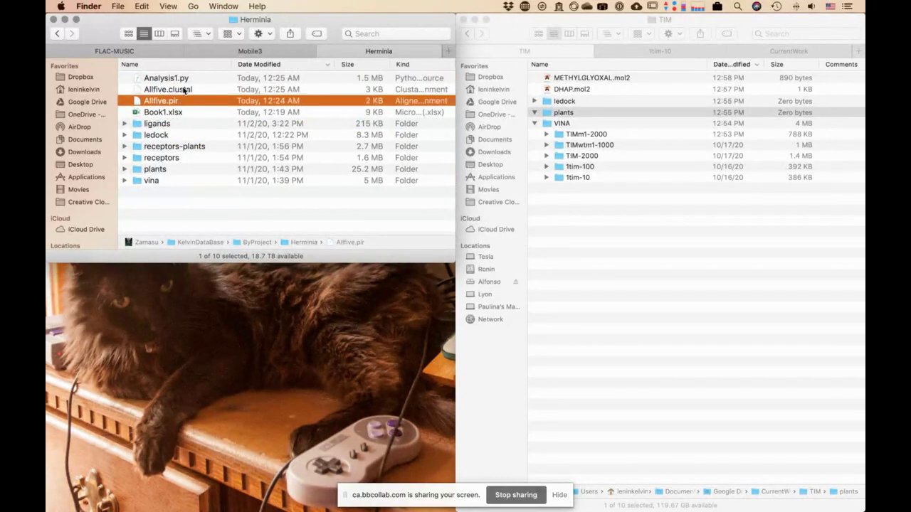
left_click(184, 90)
left_click(171, 82)
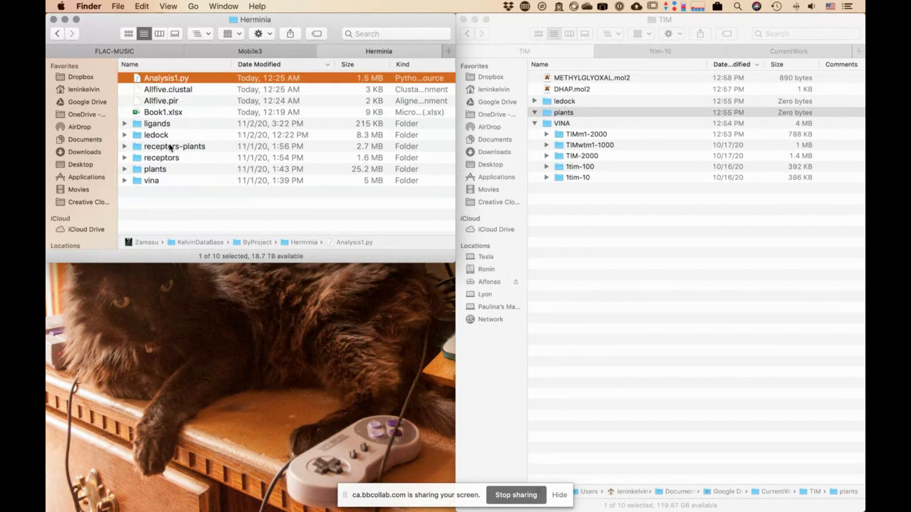
Expand the receptors folder, examine its mol2 receptor files and collapse it again
left_click(126, 158)
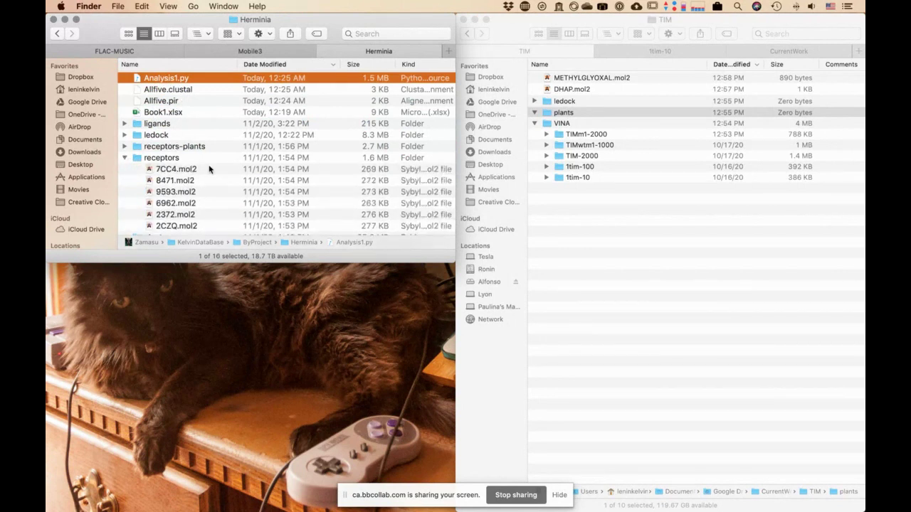
left_click(129, 162)
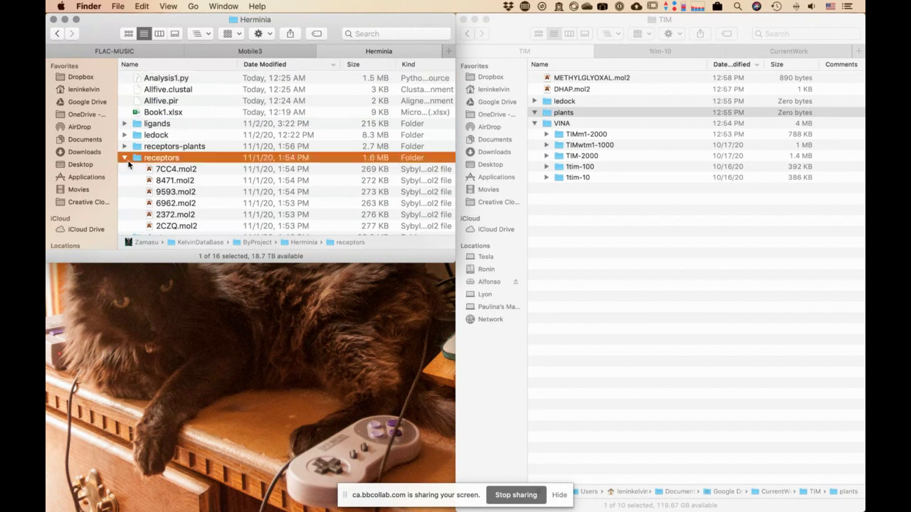
left_click(126, 158)
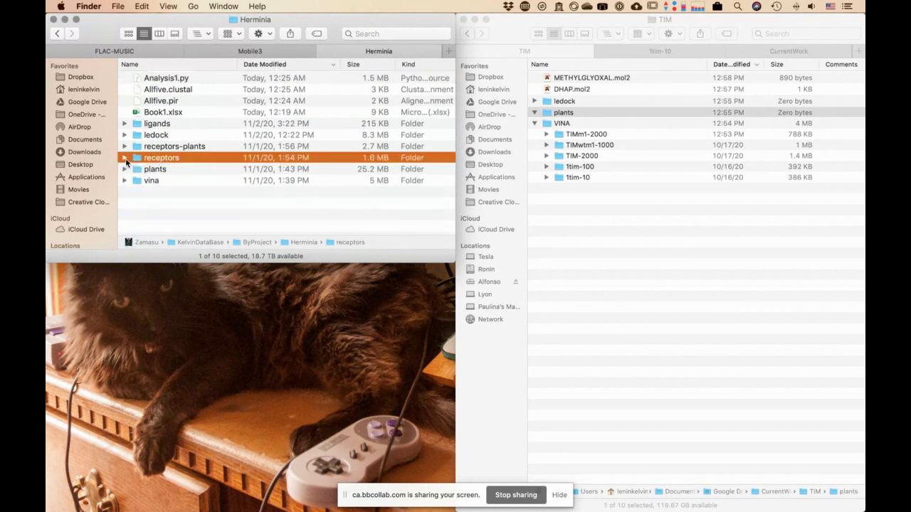
left_click(126, 158)
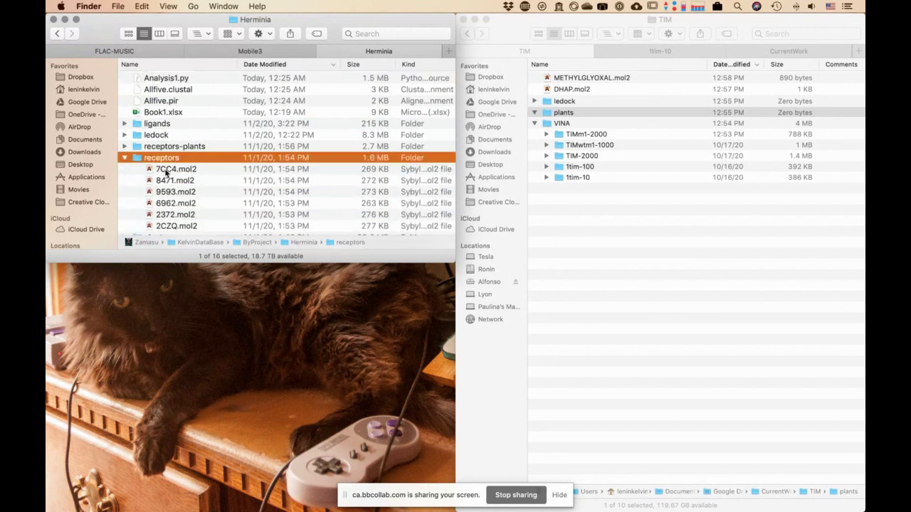
left_click(185, 225)
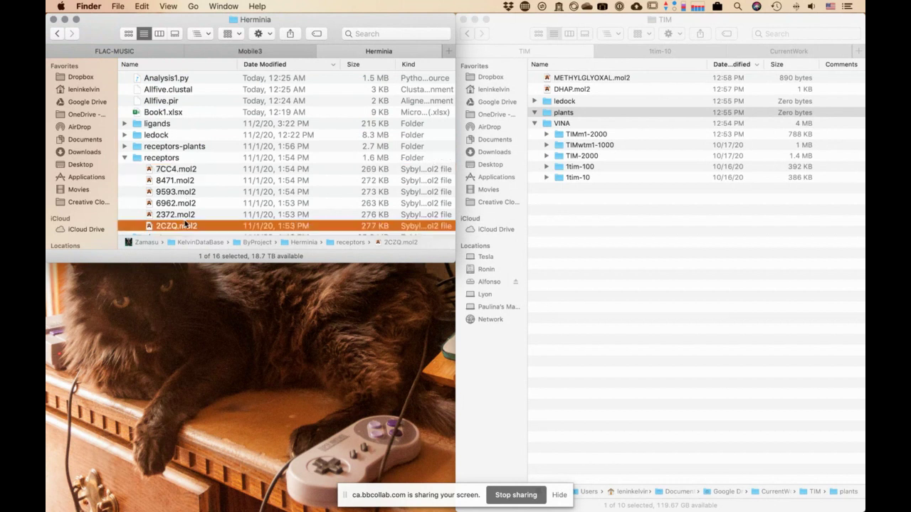
left_click(197, 173)
left_click_drag(203, 185, 200, 214)
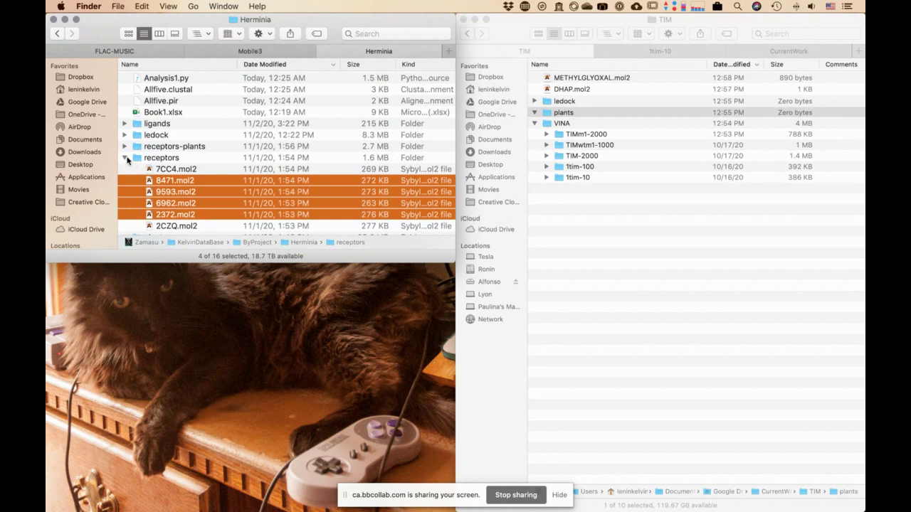
left_click(187, 171)
left_click(178, 234)
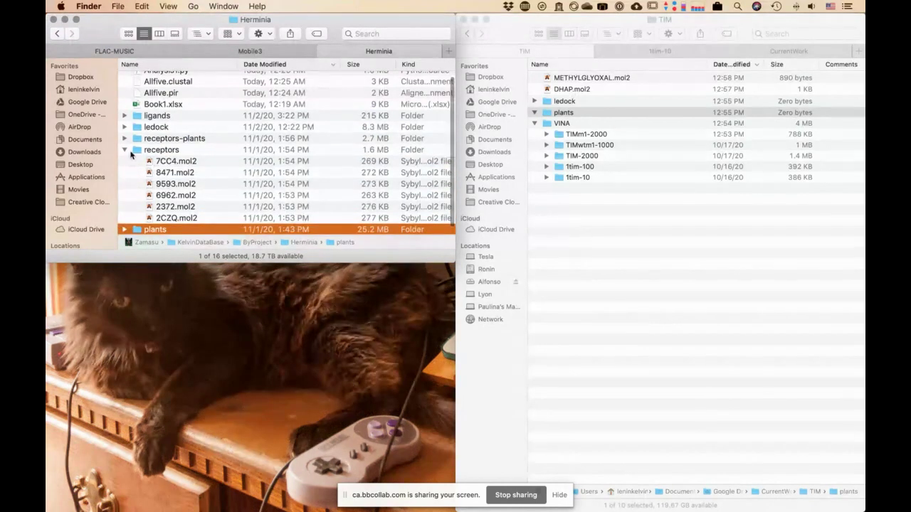
left_click(131, 154)
left_click(126, 150)
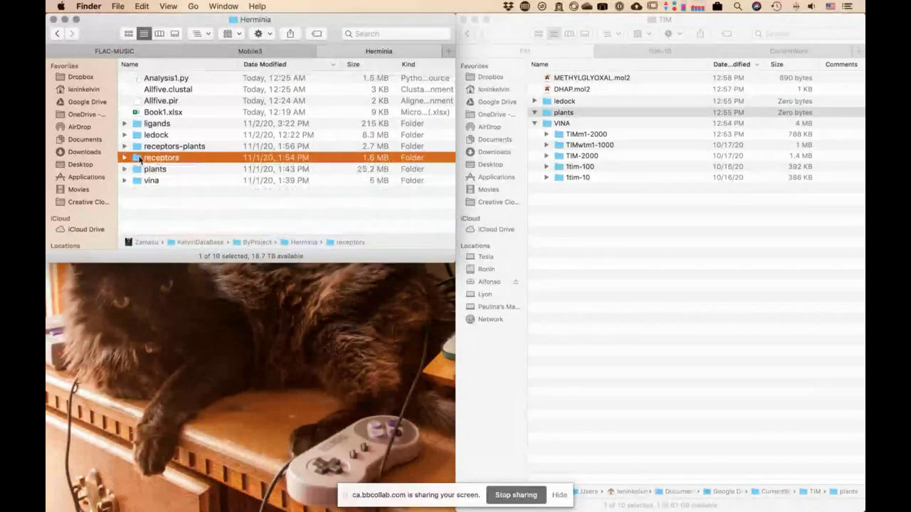
Examine the docking files in the ledock folder's 2372 subfolder with the Finder window tiled to the left half of the screen
left_click(161, 179)
left_click(168, 169)
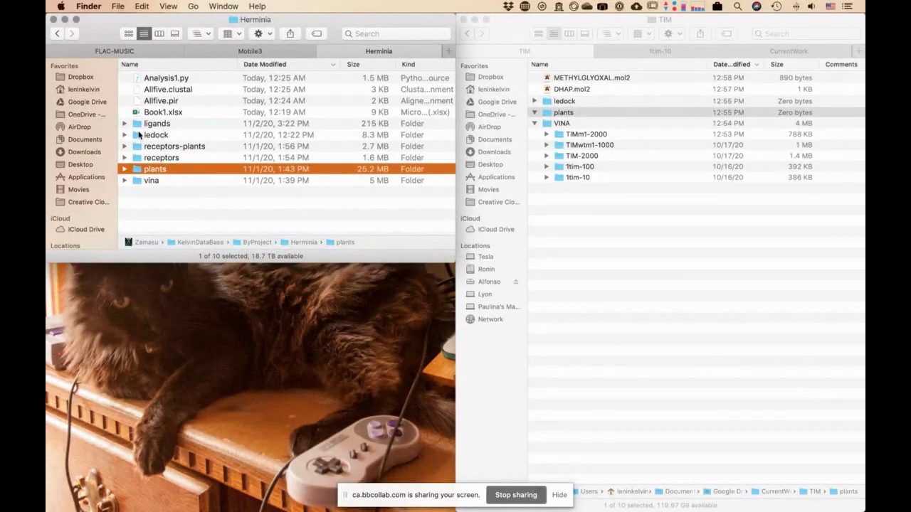
left_click(121, 136)
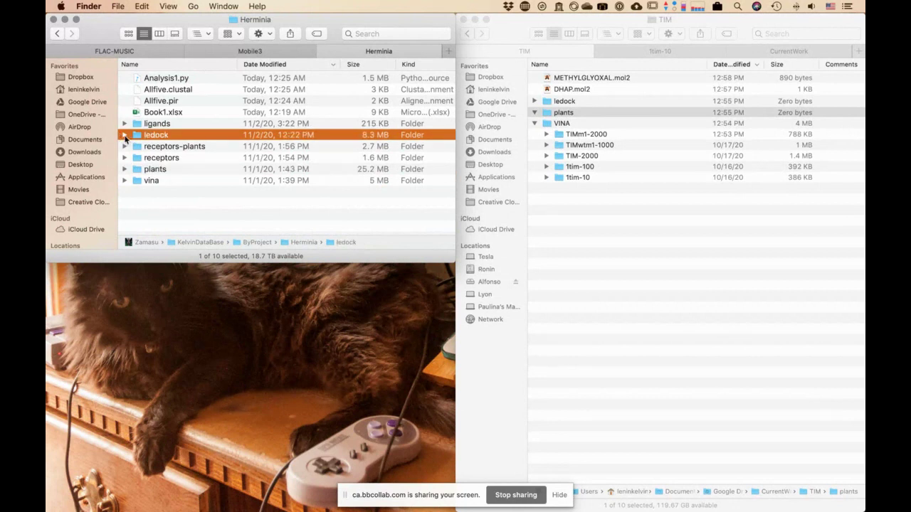
left_click(126, 136)
scroll(128, 139, "down", 2)
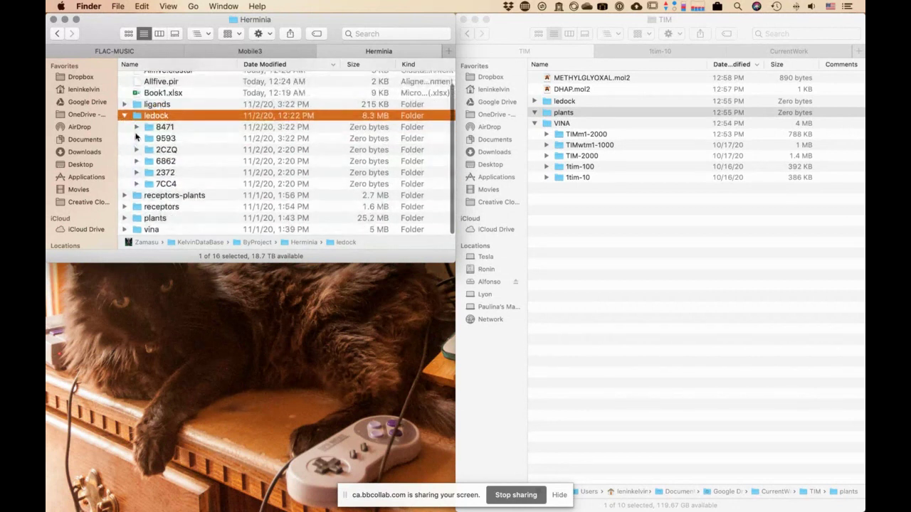
left_click(136, 172)
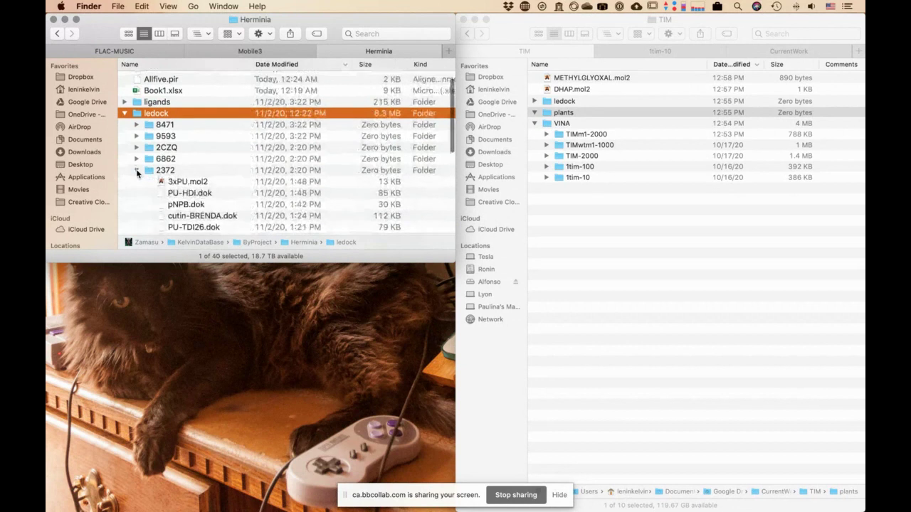
scroll(138, 173, "down", 5)
scroll(138, 174, "down", 1)
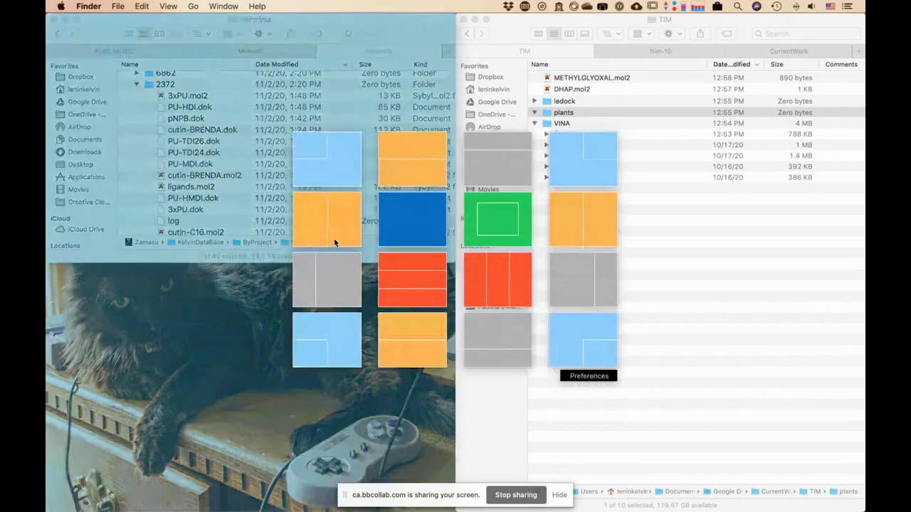
left_click(334, 237)
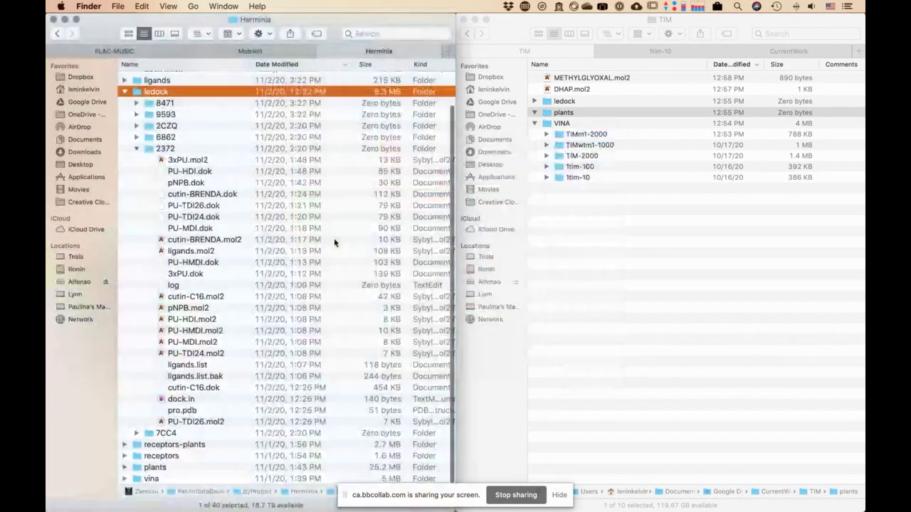
left_click(137, 148)
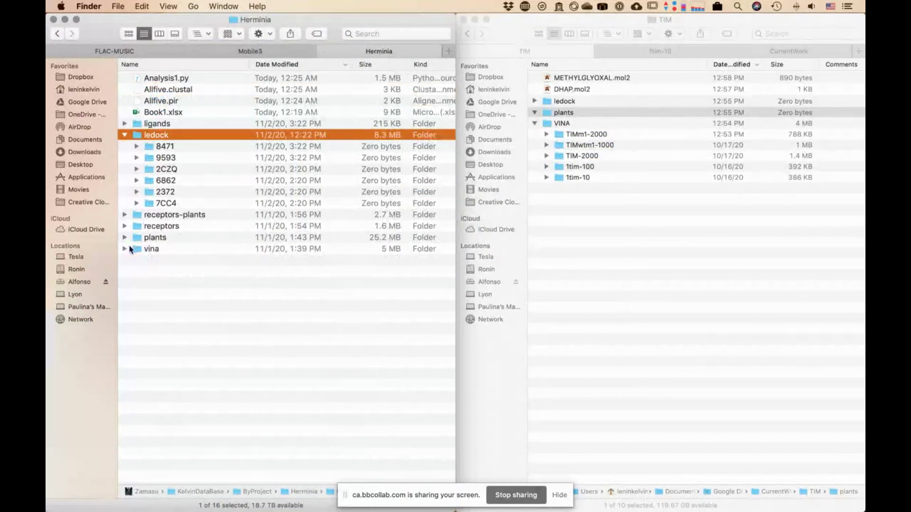
Collapse the ledock folder and open the 2CZQ subfolder inside the plants folder
left_click(125, 237)
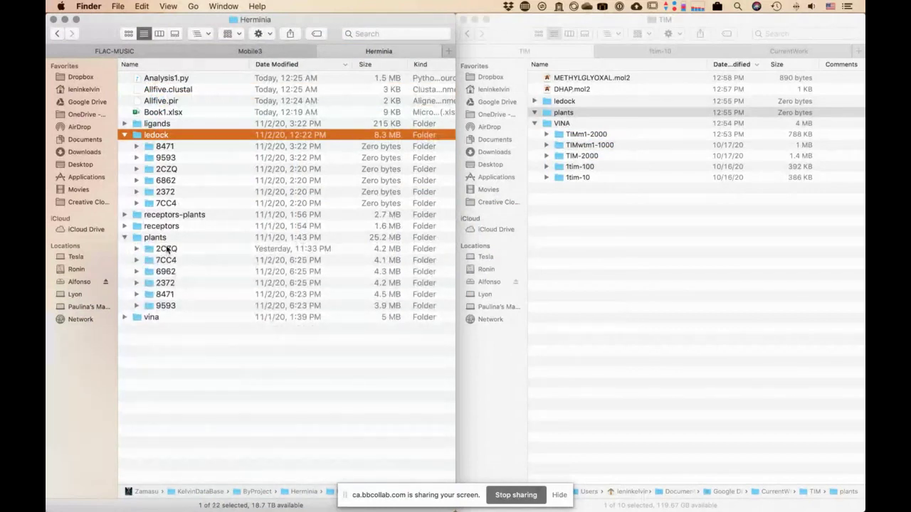
left_click(124, 237)
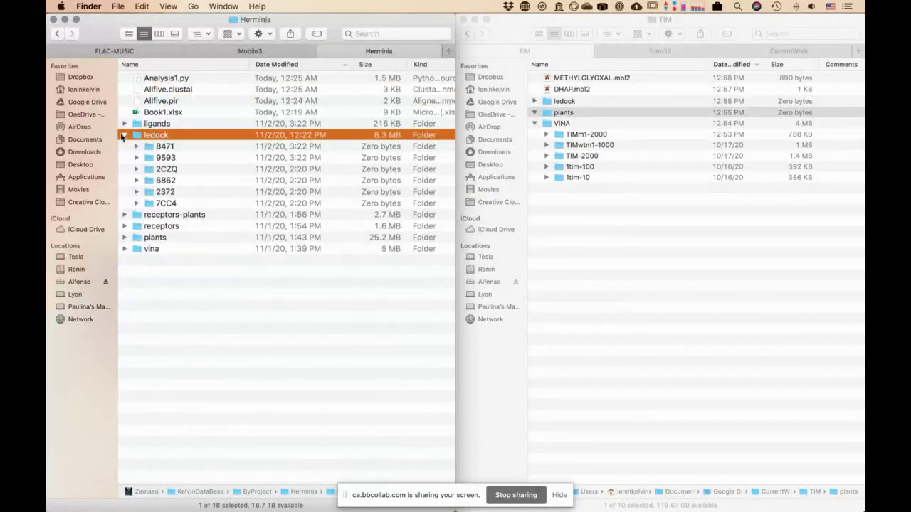
left_click(125, 135)
left_click(174, 170)
double_click(175, 171)
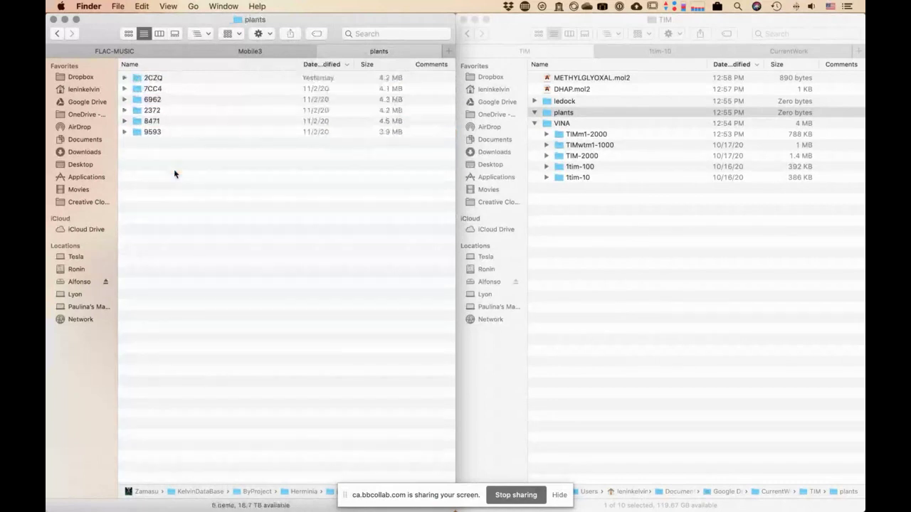
double_click(169, 77)
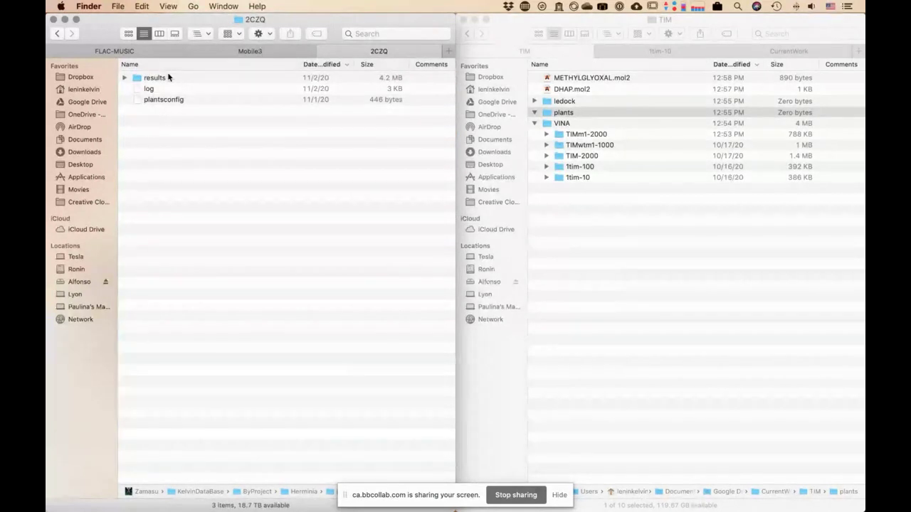
Hide the screen-sharing notice and open the plantsconfig file in TextMate
left_click(166, 101)
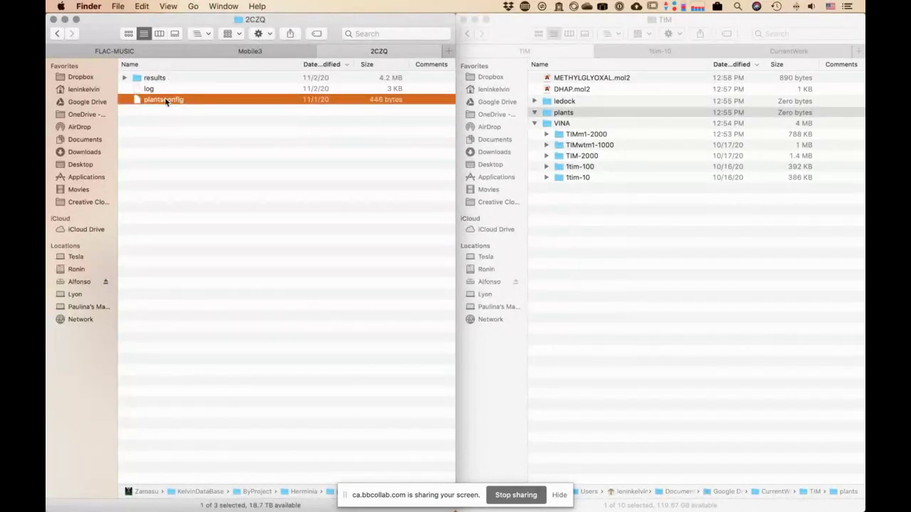
left_click(559, 495)
left_click_drag(148, 97, 445, 504)
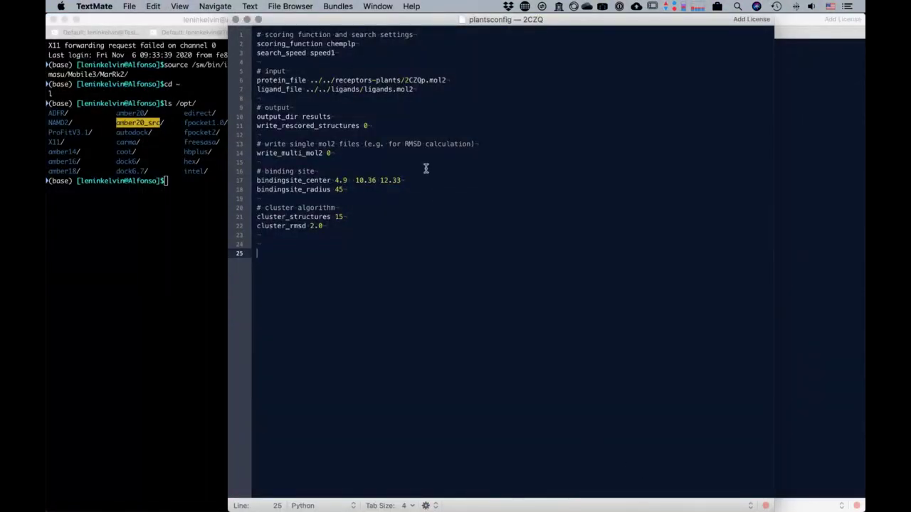
Enlarge the plantsconfig text display and tile its window to the right half of the screen
left_click(345, 160)
left_click(340, 154)
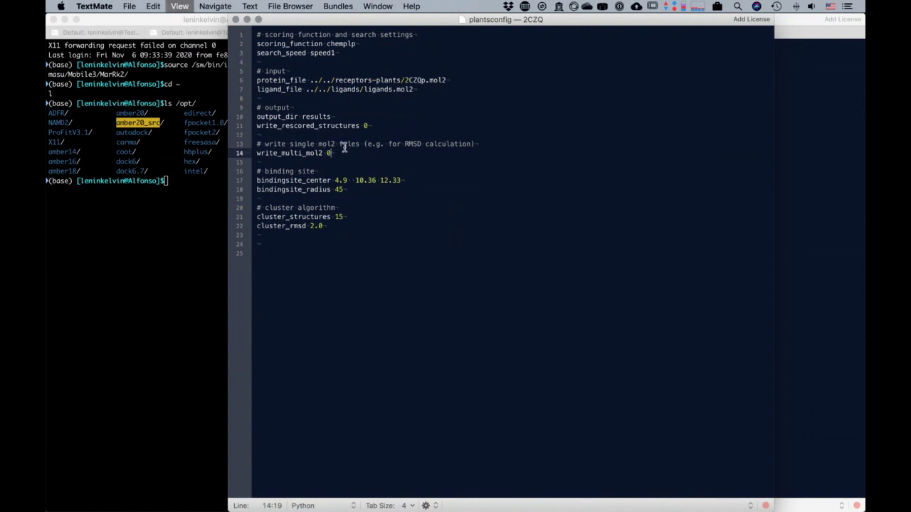
key("super+plus")
key("super+plus")
key("super+plus")
key("super+plus")
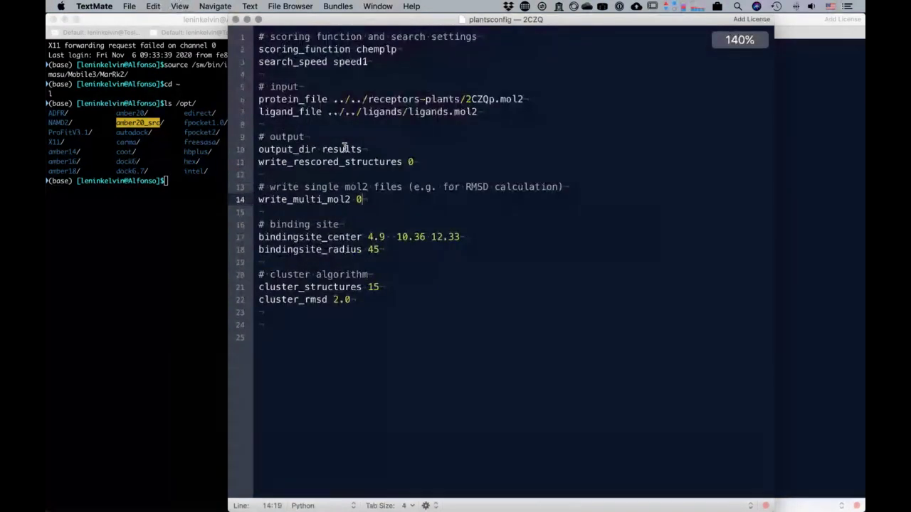
key("super+plus")
key("ctrl+alt+space")
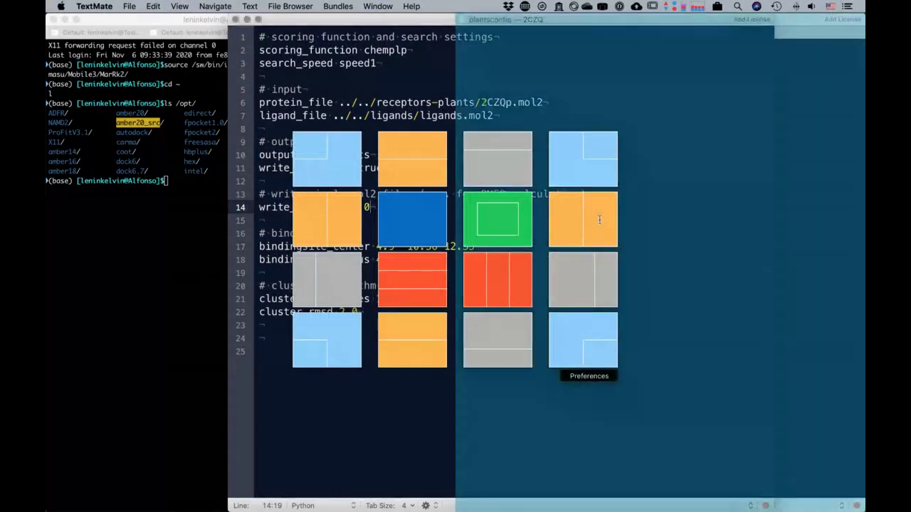
left_click(616, 171)
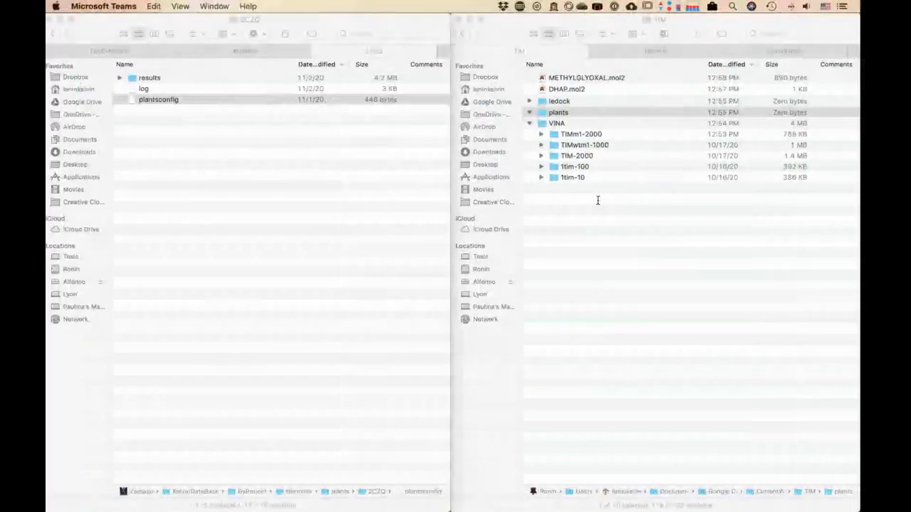
Switch to Finder, open the results folder in 2CZQ and look through the docked conformation mol2 files
left_click(146, 81)
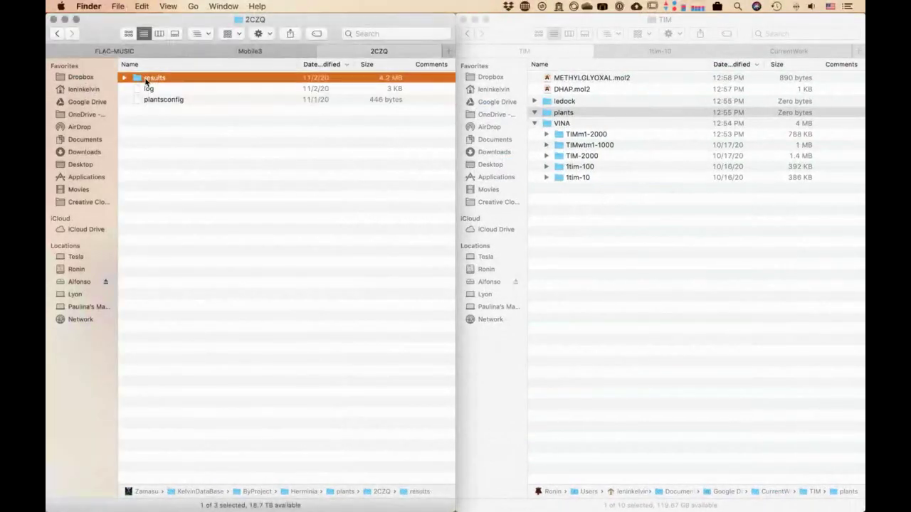
double_click(146, 80)
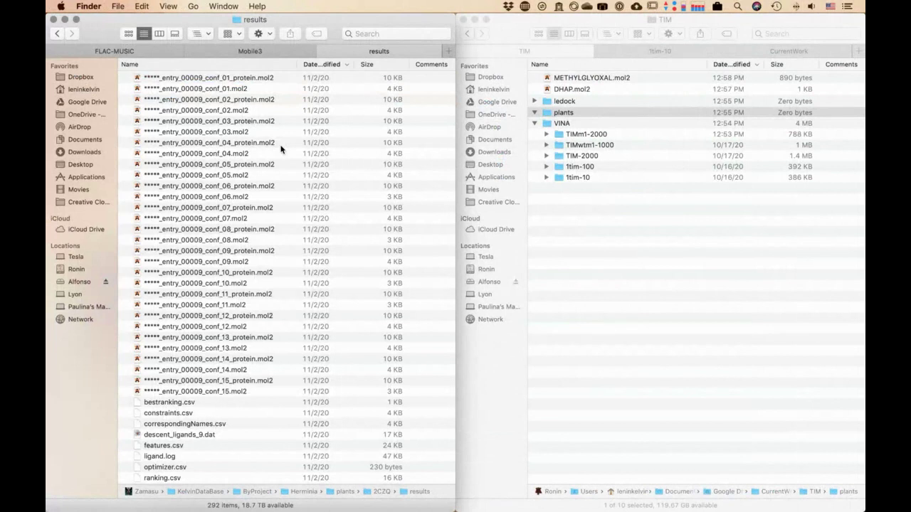
scroll(282, 148, "up", 3)
left_click(281, 80)
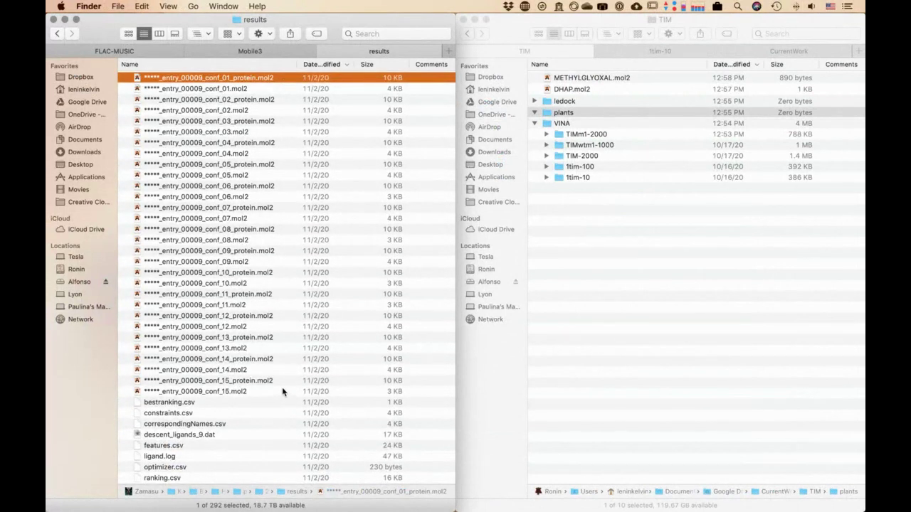
scroll(282, 391, "down", 5)
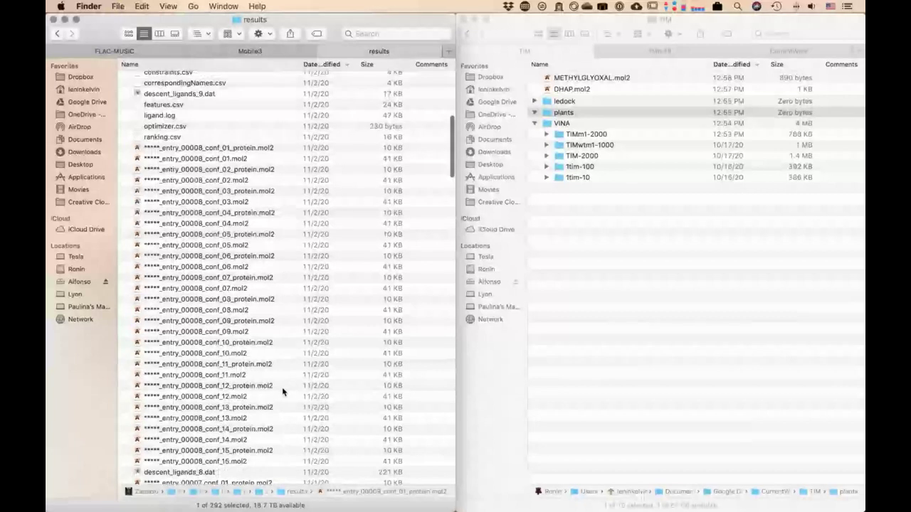
scroll(282, 392, "up", 5)
scroll(282, 391, "up", 2)
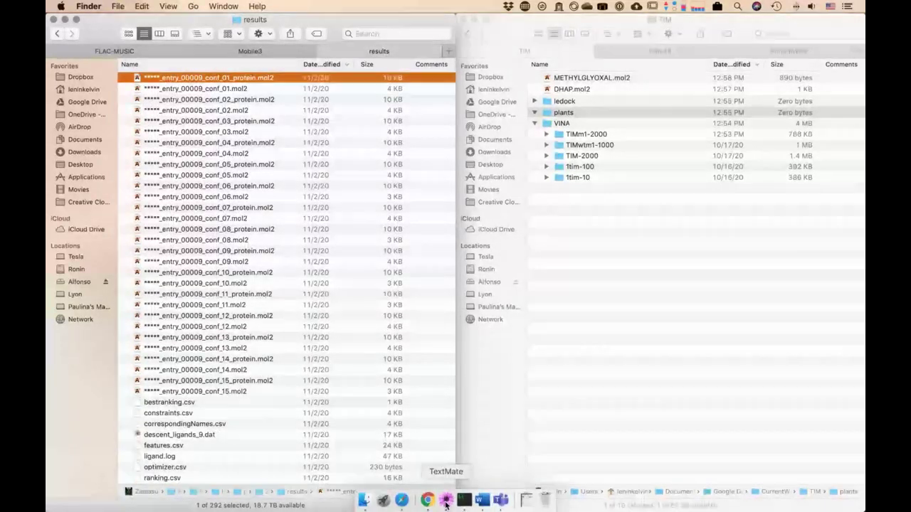
Switch to TextMate, highlight the cluster_structures and cluster_rmsd settings in plantsconfig, and return to the results folder in Finder
left_click(445, 501)
left_click_drag(631, 300, 482, 299)
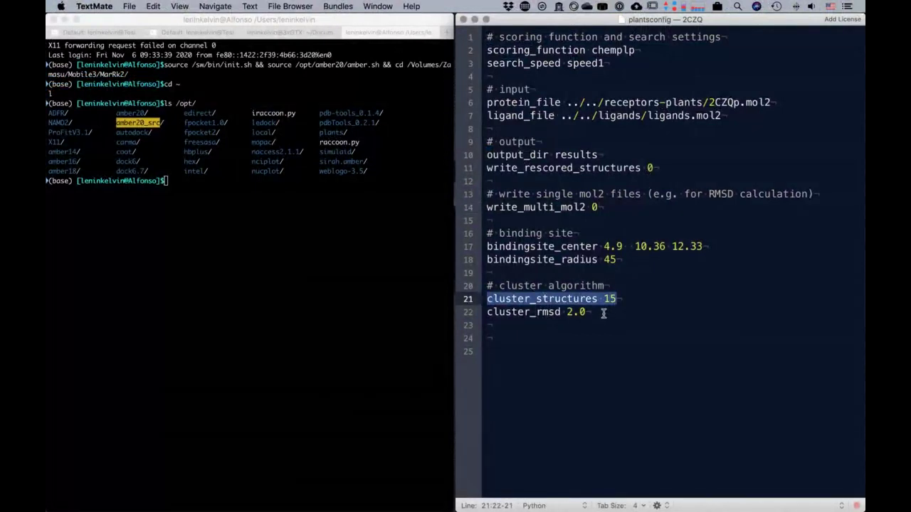
left_click_drag(594, 311, 485, 311)
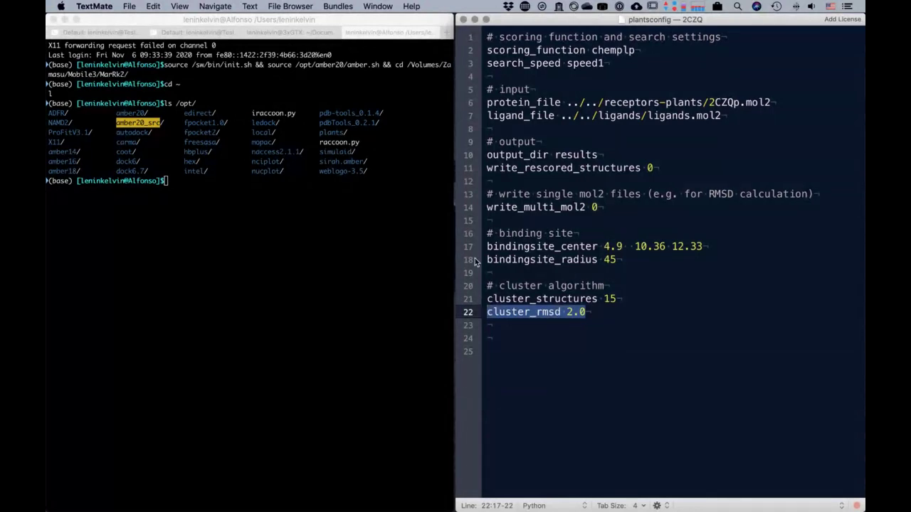
key("ctrl+Left")
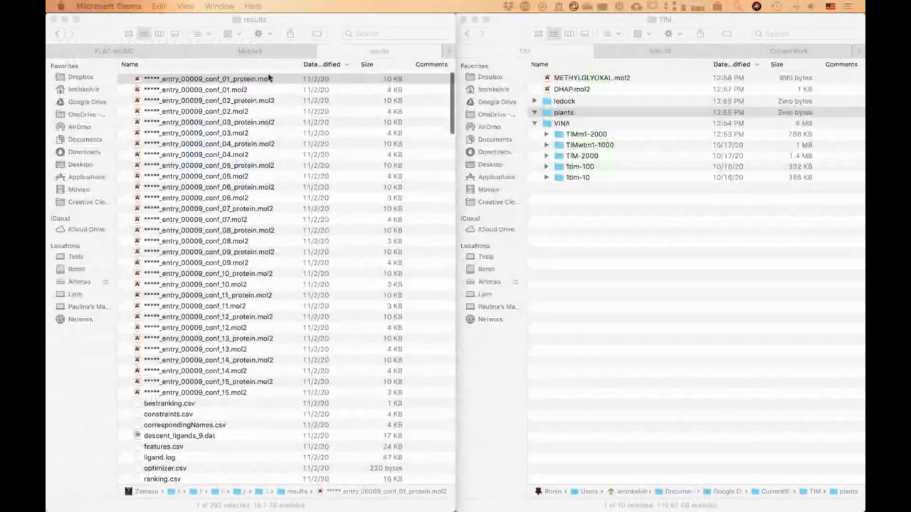
Highlight the conf_01 to conf_15 mol2 files of entry_00009, and single out conf_01_protein.mol2, conf_01.mol2 and conf_02_protein.mol2
left_click_drag(286, 79, 315, 156)
left_click(302, 316)
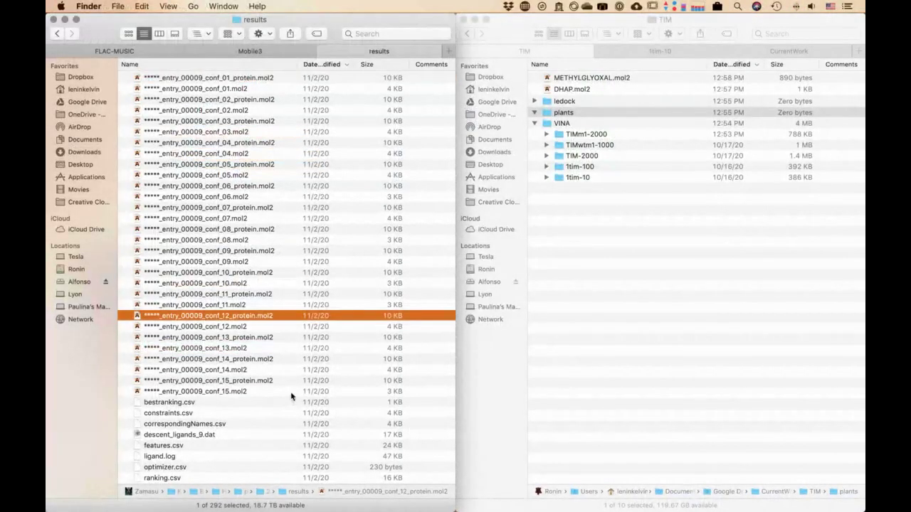
left_click_drag(290, 391, 267, 80)
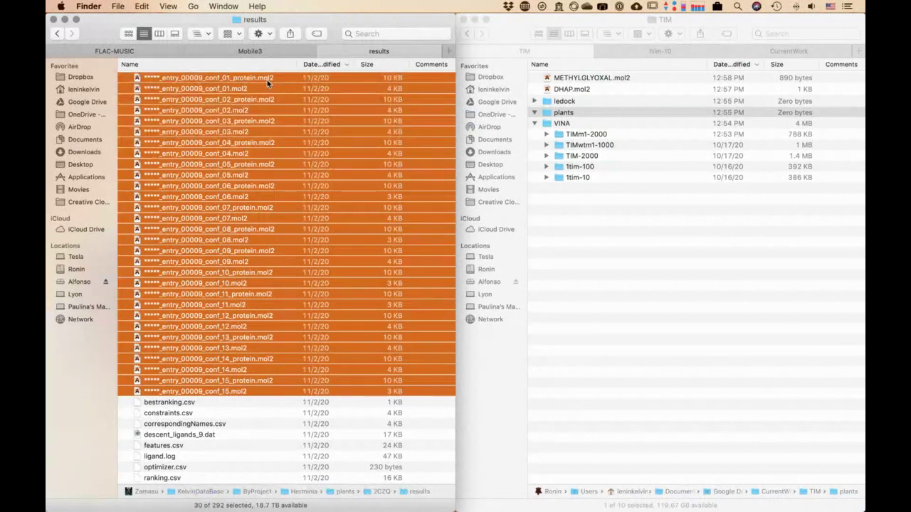
left_click(267, 80)
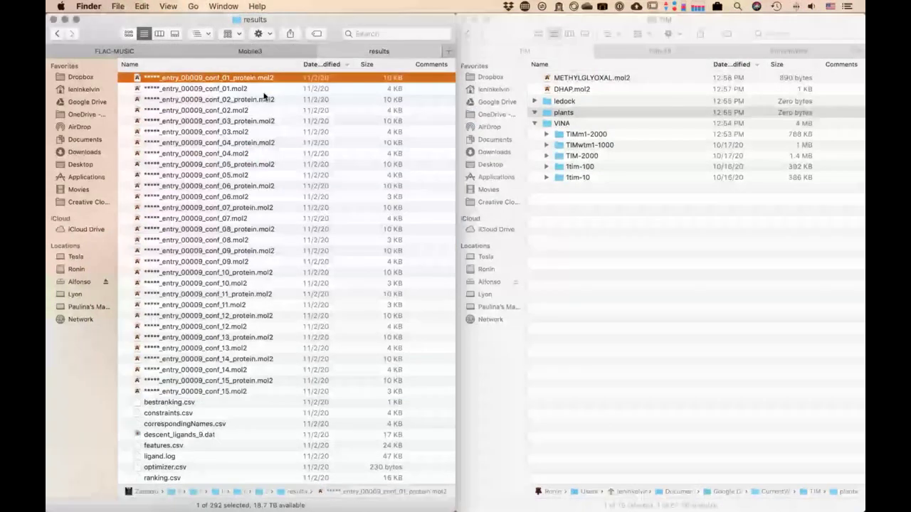
left_click(226, 90)
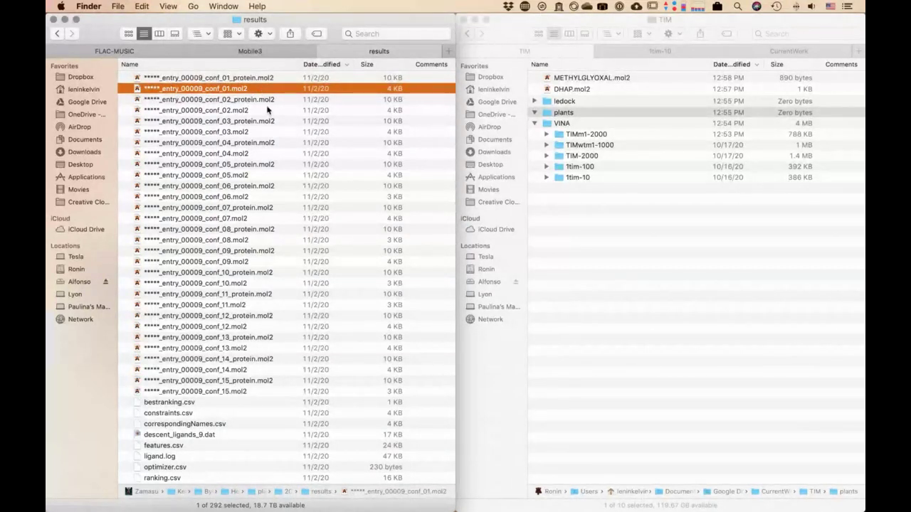
left_click(264, 100)
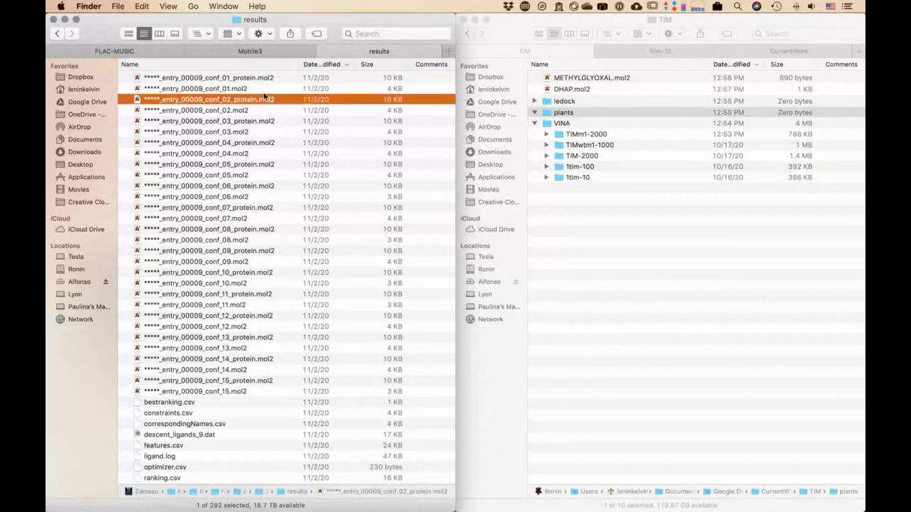
Open *****_entry_00009_conf_01_protein.mol2 in Chimera (1.14.0) and apply the Interactive 2 (all atoms) preset
left_click(263, 81)
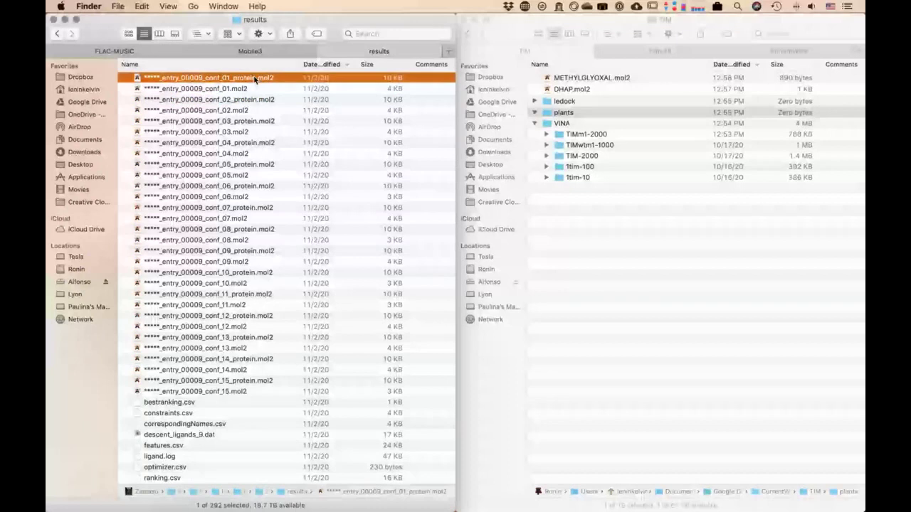
right_click(256, 77)
mouse_move(313, 93)
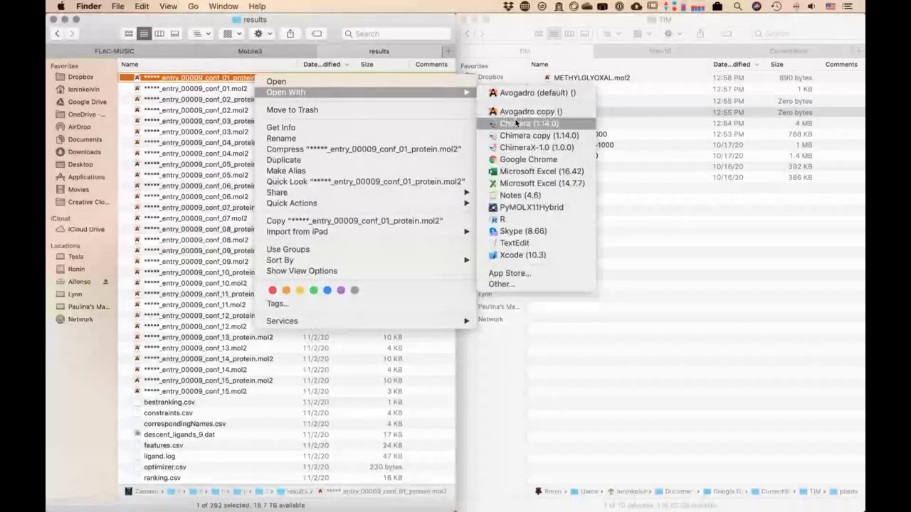
left_click(516, 124)
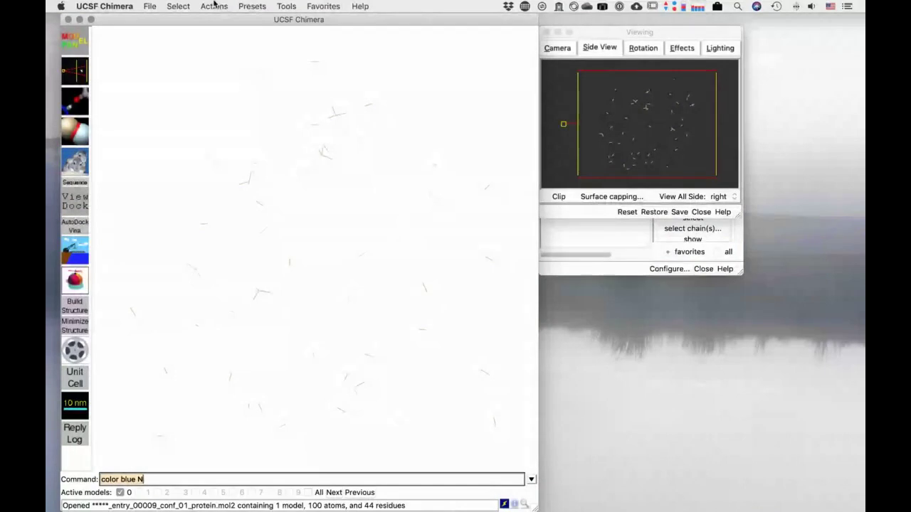
left_click(249, 6)
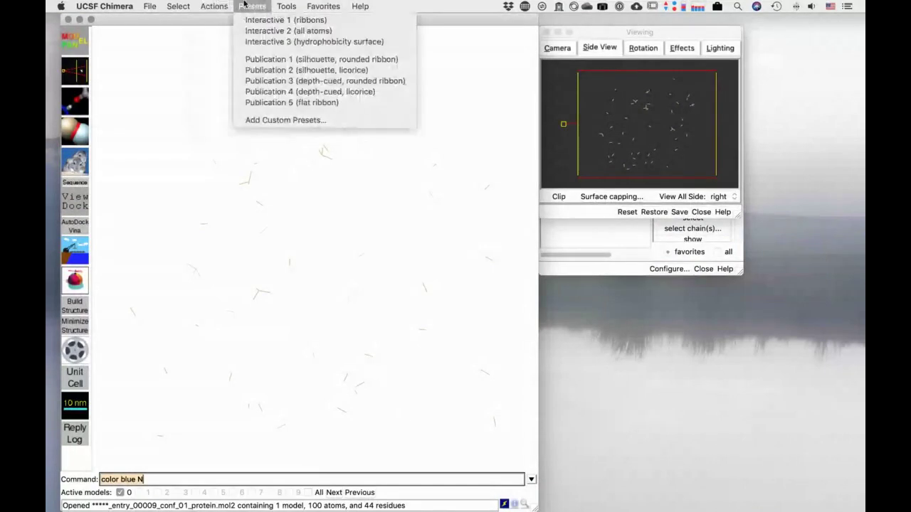
left_click(271, 28)
Arrange the Chimera windows with Viewing above the Model Panel on one side and the enlarged main window beside them
left_click_drag(534, 96, 498, 206)
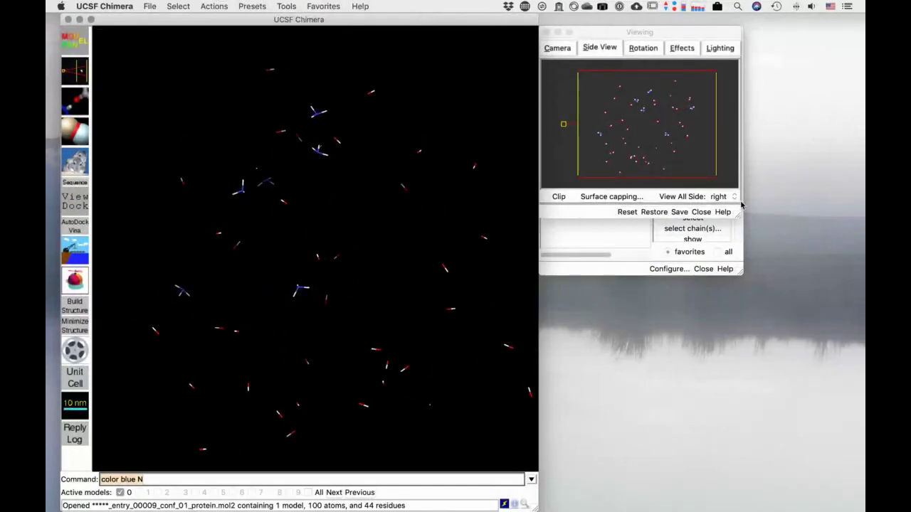
left_click(709, 35)
key("ctrl+Down")
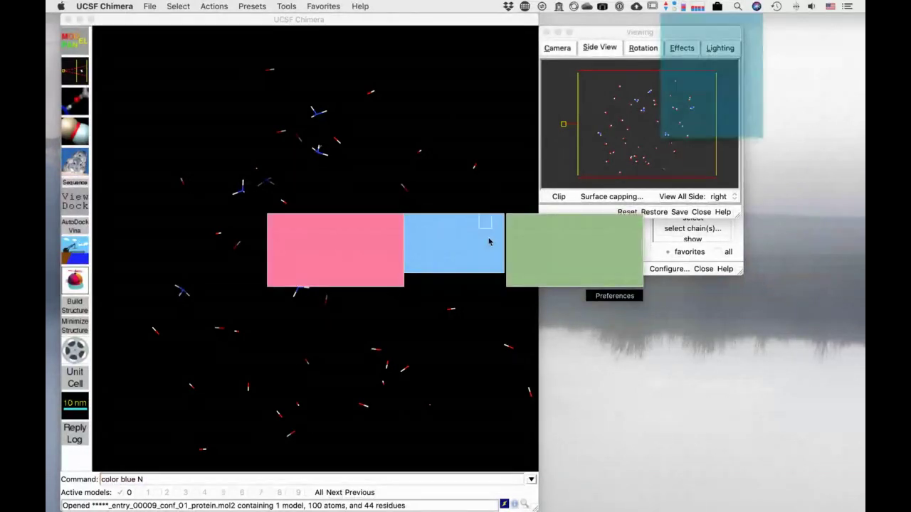
left_click(496, 238)
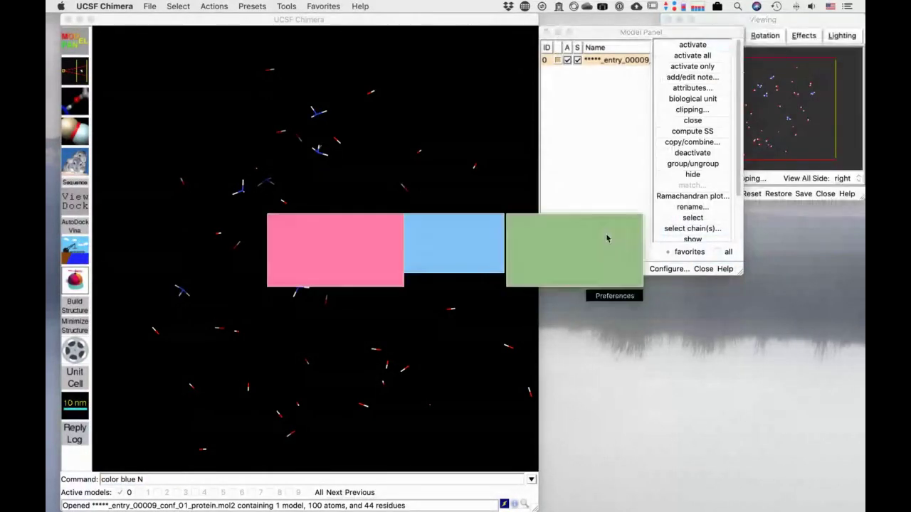
left_click(497, 266)
key("ctrl+Down")
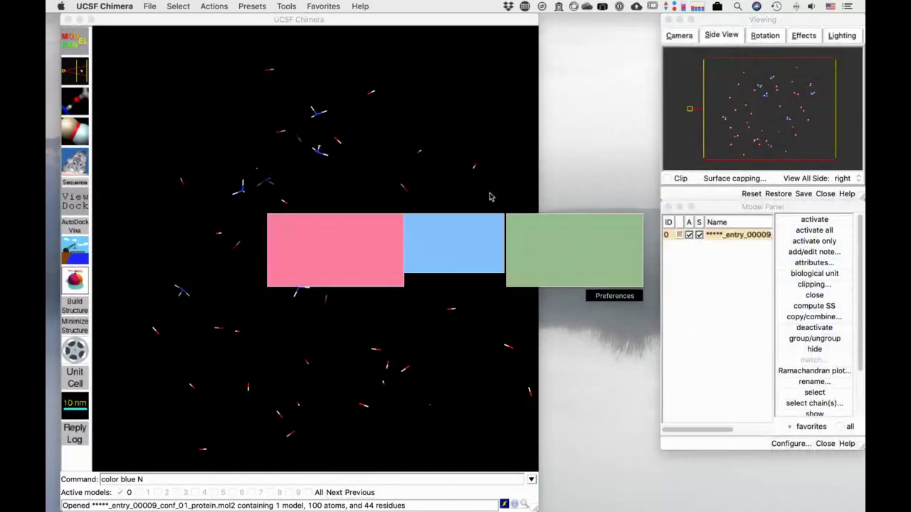
left_click(468, 274)
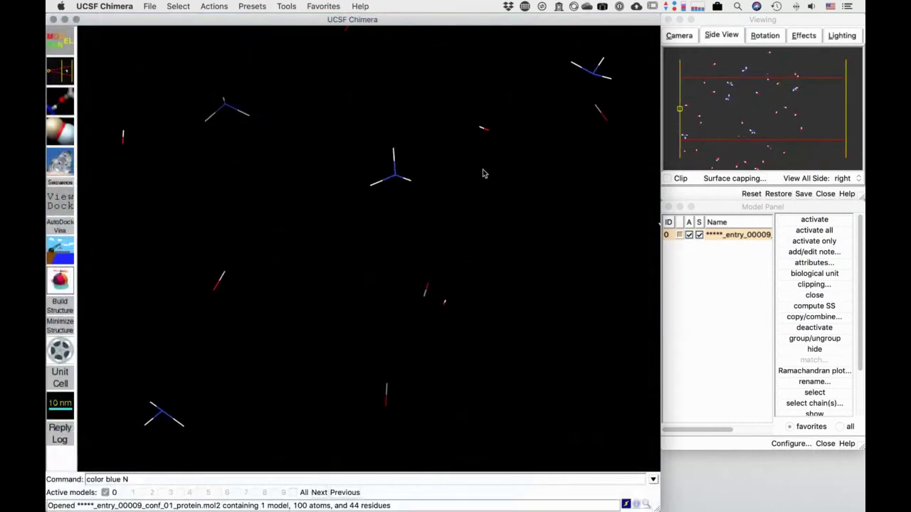
Examine the protein atoms around LYS200 from several angles and close the conformation model
left_click(397, 170)
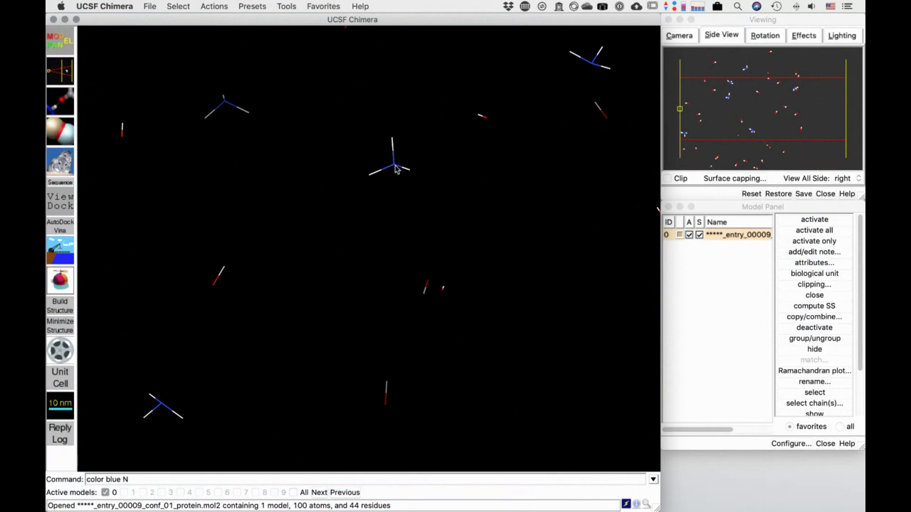
mouse_move(400, 173)
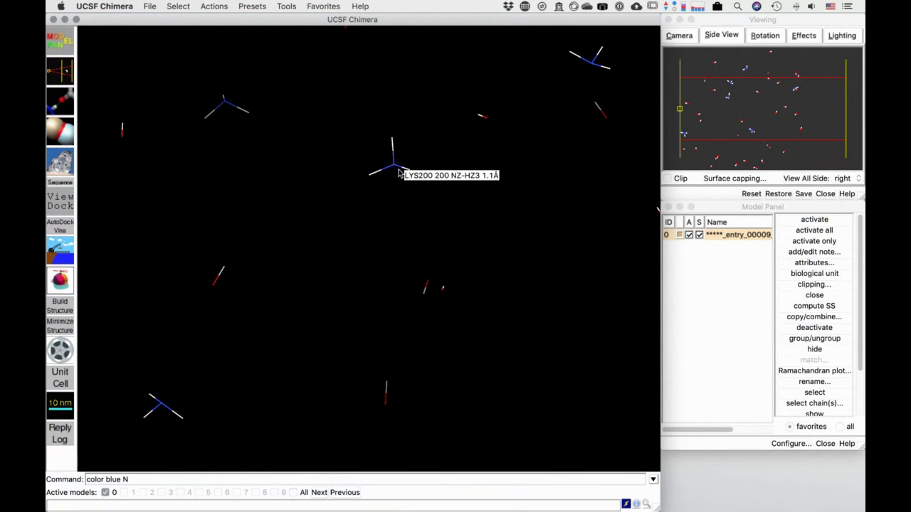
left_click_drag(399, 173, 349, 248)
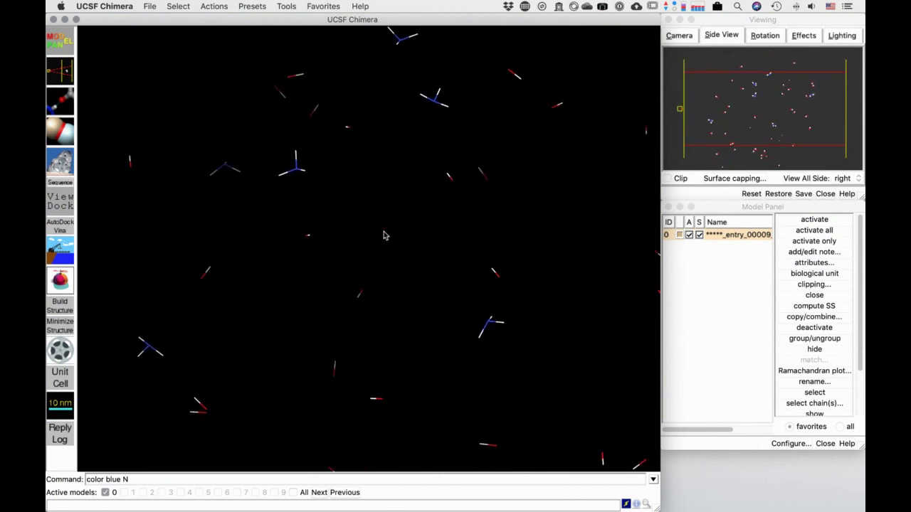
left_click(468, 179)
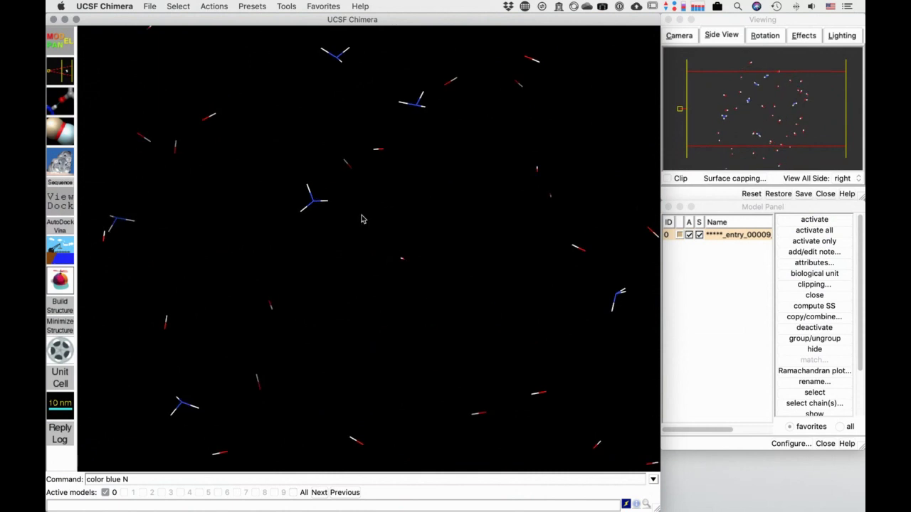
left_click(815, 296)
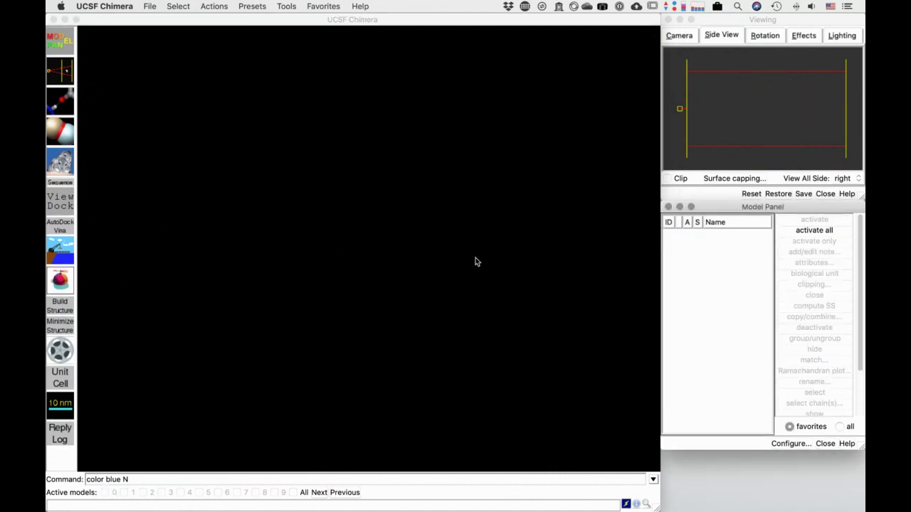
Switch to Finder, go back up to the main project folder and expand its receptors-plants and receptors folders
key("ctrl+Left")
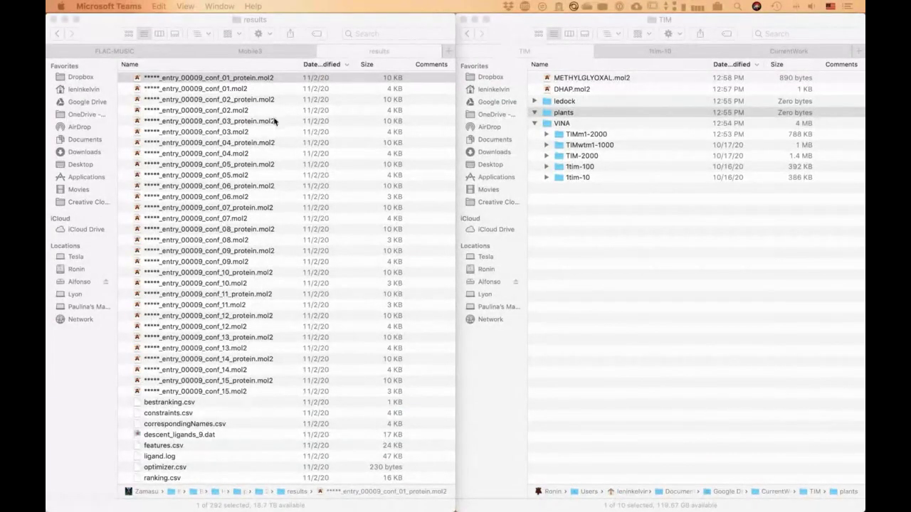
left_click(61, 43)
key("super+Up")
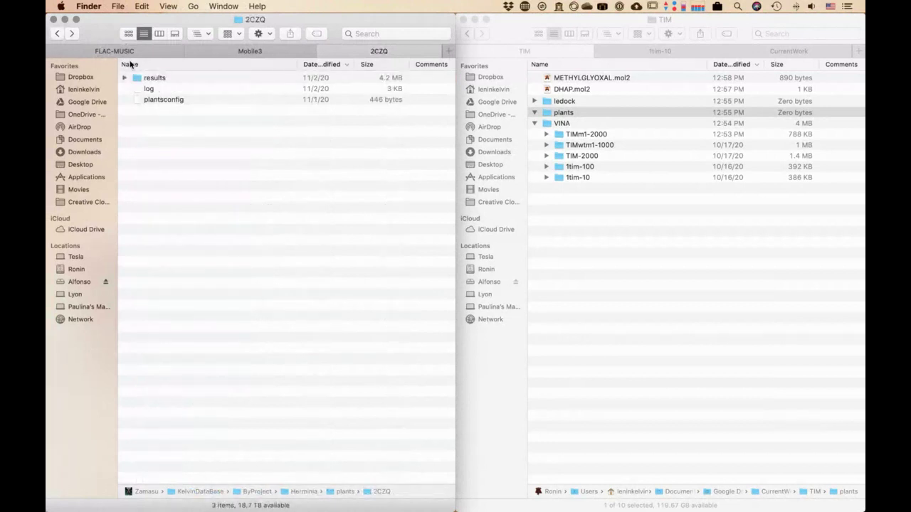
left_click(58, 34)
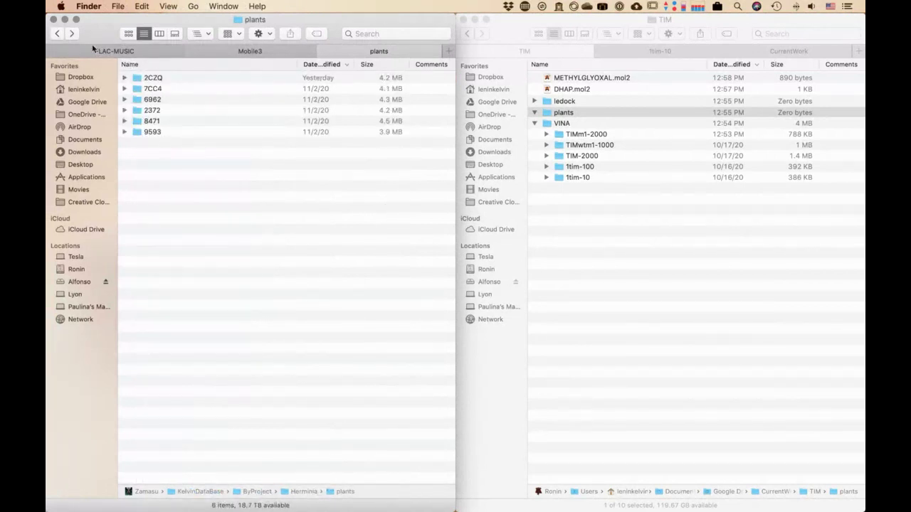
left_click(58, 34)
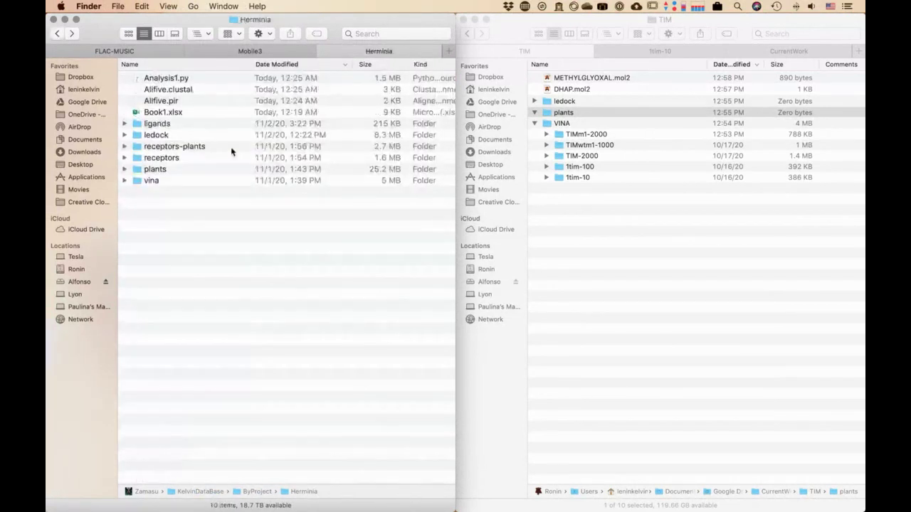
left_click(125, 146)
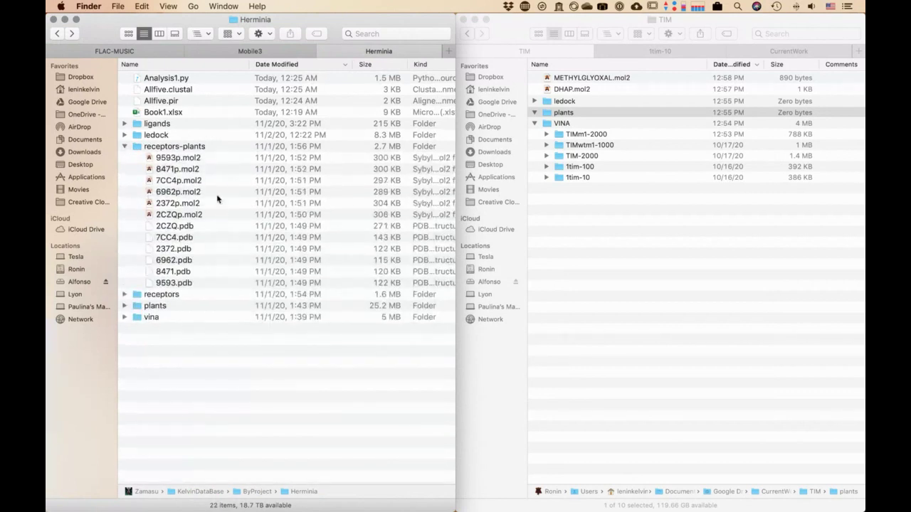
left_click(125, 295)
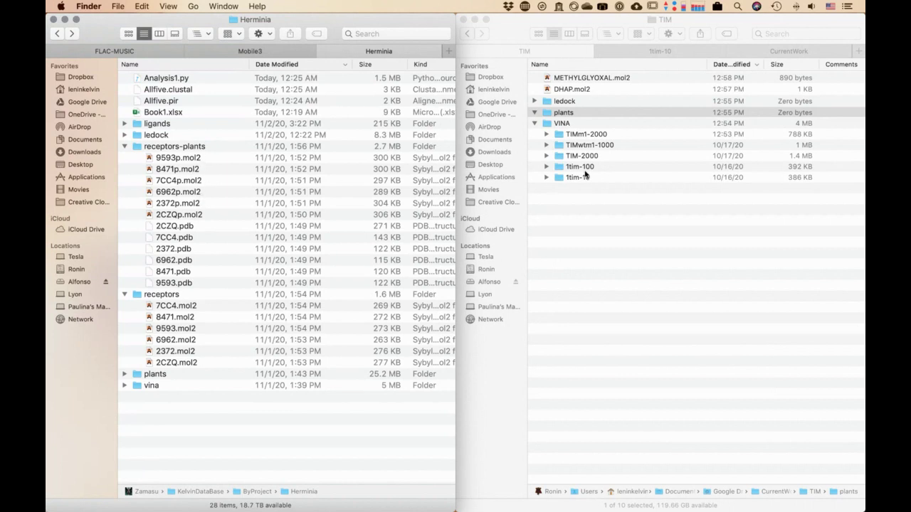
Open 2CZQp.mol2 from the receptors-plants folder in Chimera (1.14.0)
left_click(190, 216)
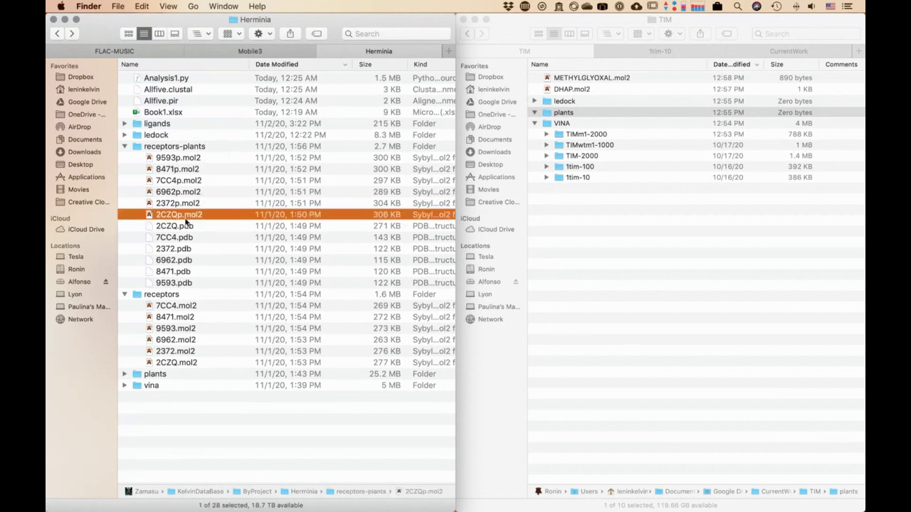
right_click(189, 213)
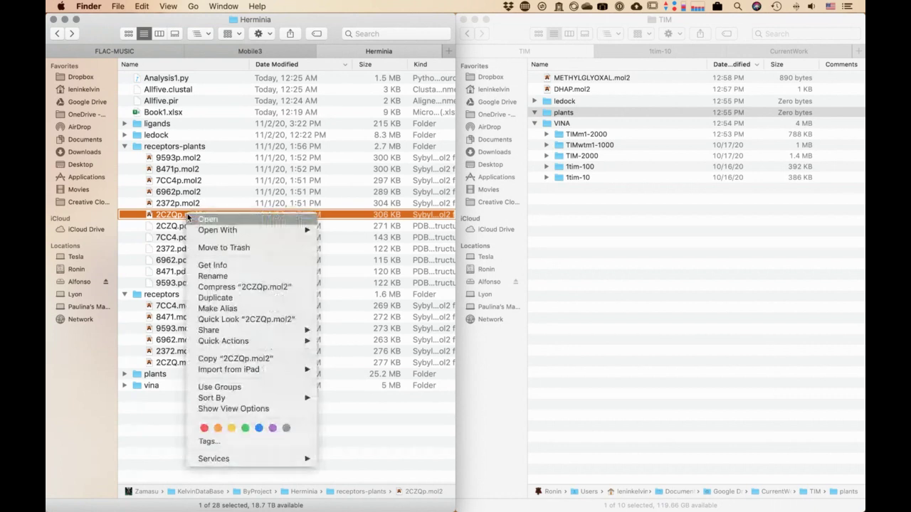
mouse_move(221, 230)
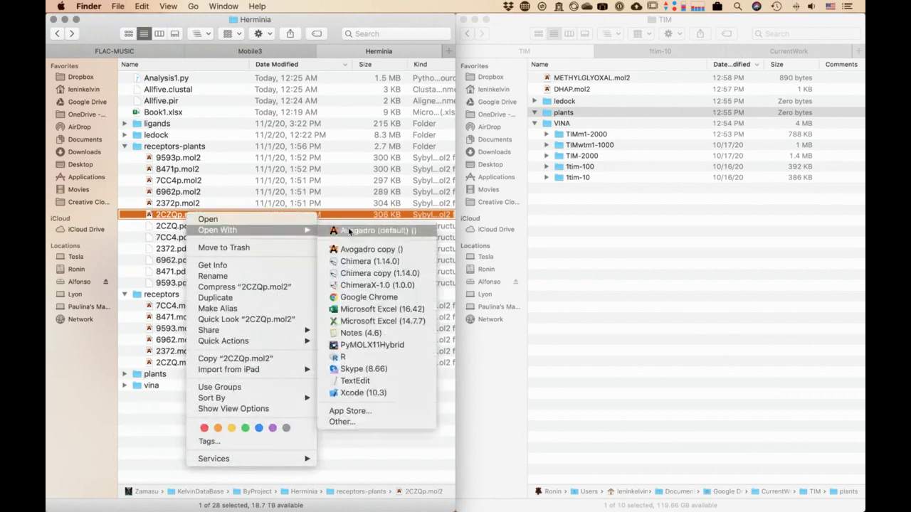
left_click(352, 265)
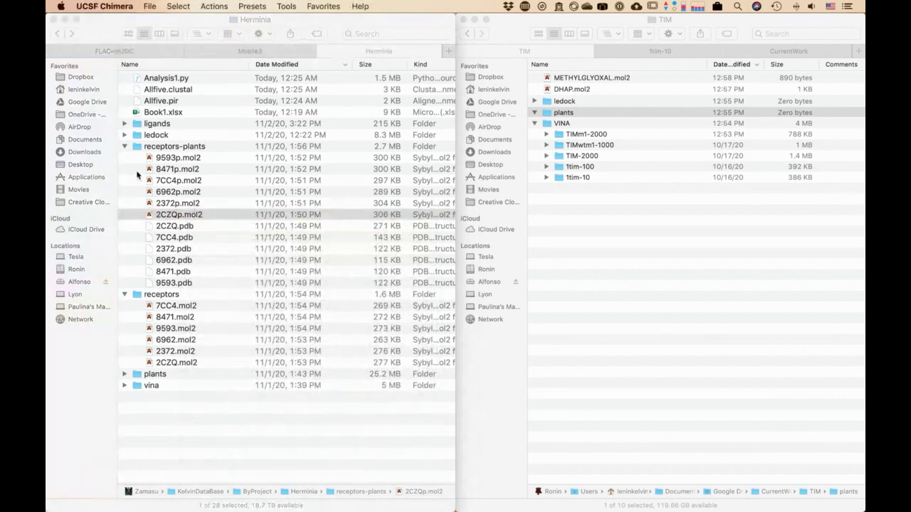
Collapse the receptors-plants and receptors folders in Finder and open the results folder inside plants/2CZQ
left_click(126, 147)
left_click(129, 158)
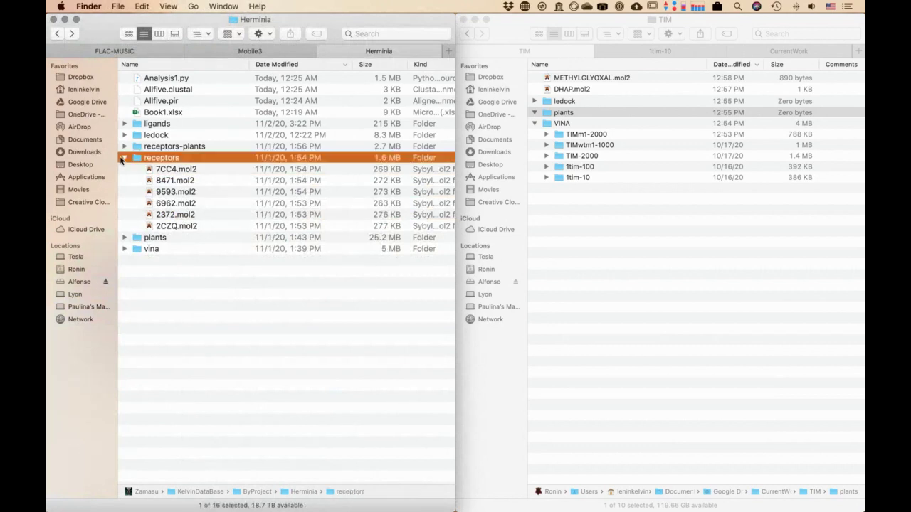
left_click(126, 158)
double_click(165, 169)
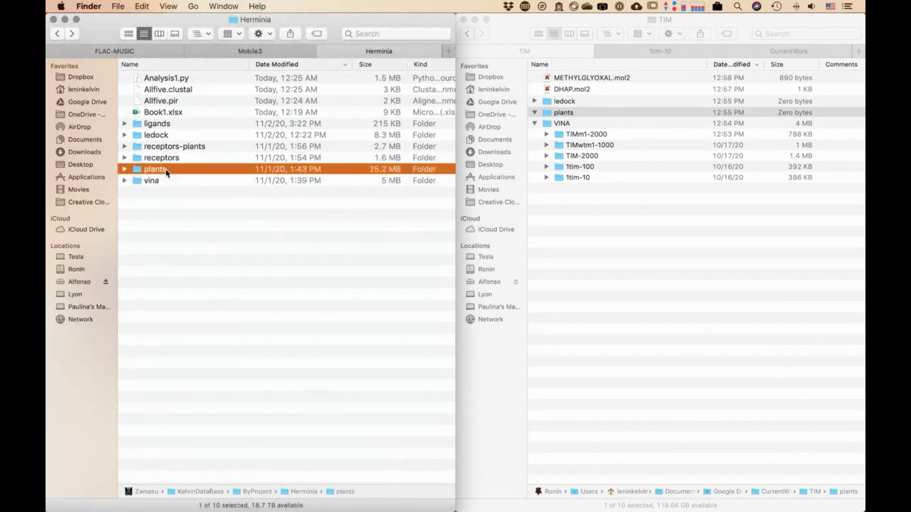
double_click(163, 80)
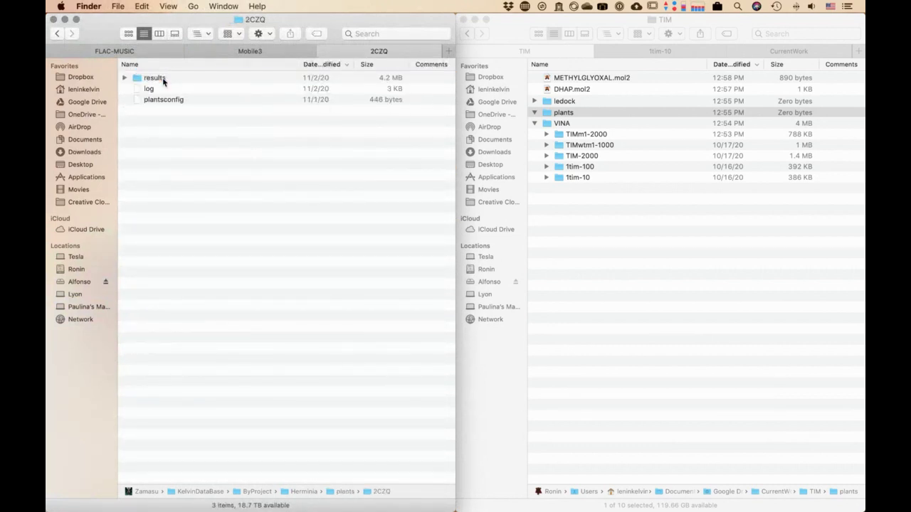
left_click(163, 80)
double_click(163, 80)
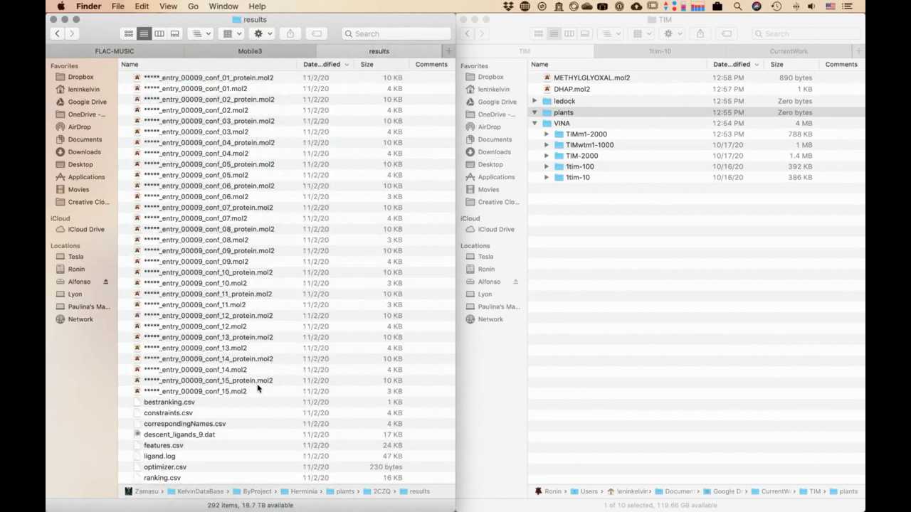
Open bestranking.csv from the results folder in TextMate and enlarge its window to fill the screen
left_click(204, 404)
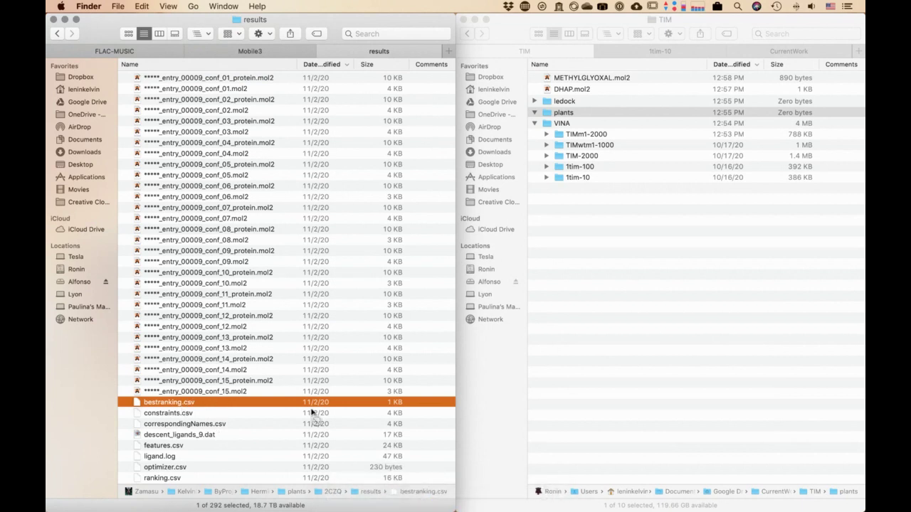
mouse_move(356, 510)
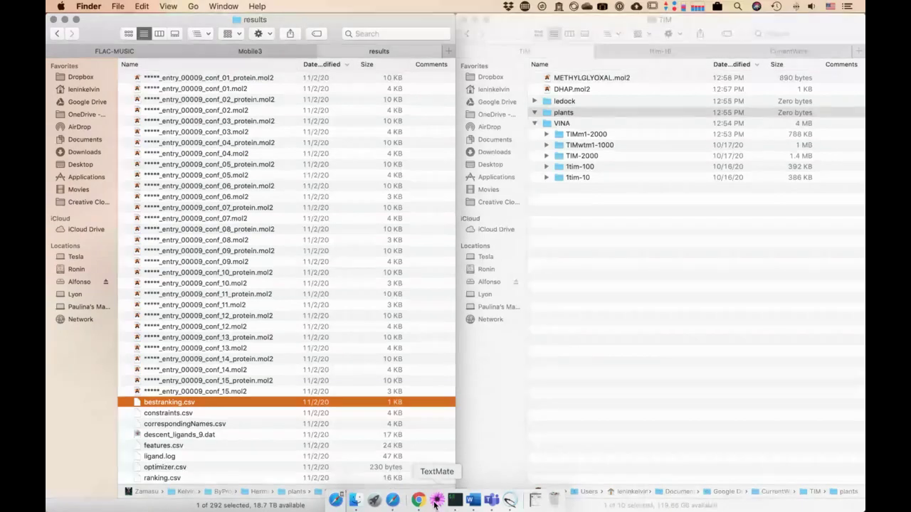
left_click(436, 500)
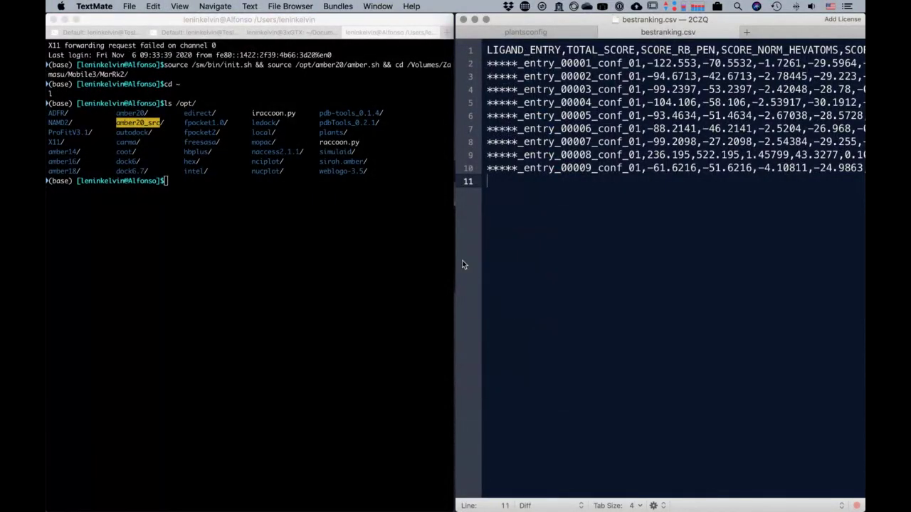
key("ctrl+alt+space")
left_click(425, 228)
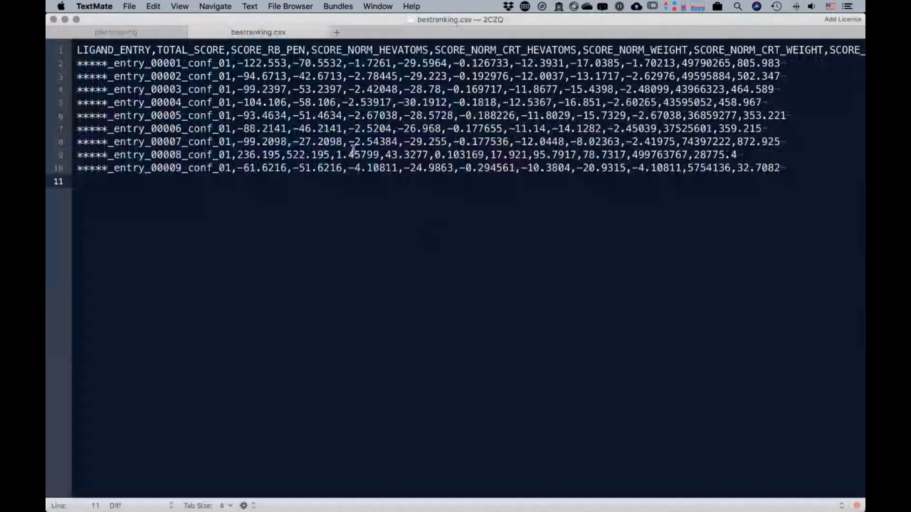
Examine the TOTAL_SCORE values of all ligand entries and the remaining score columns of entry 00001 by highlighting them
left_click(288, 167)
left_click(237, 63, "alt+shift")
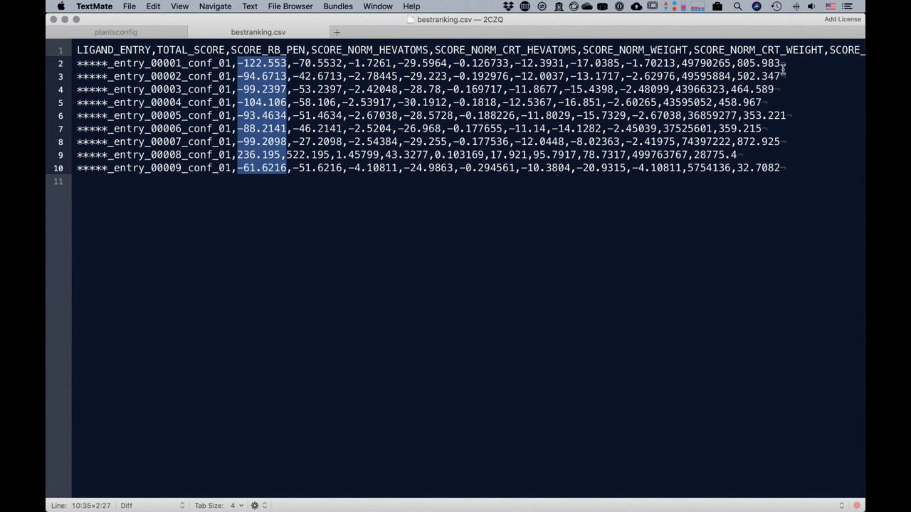
left_click_drag(780, 76, 594, 61)
left_click(594, 61)
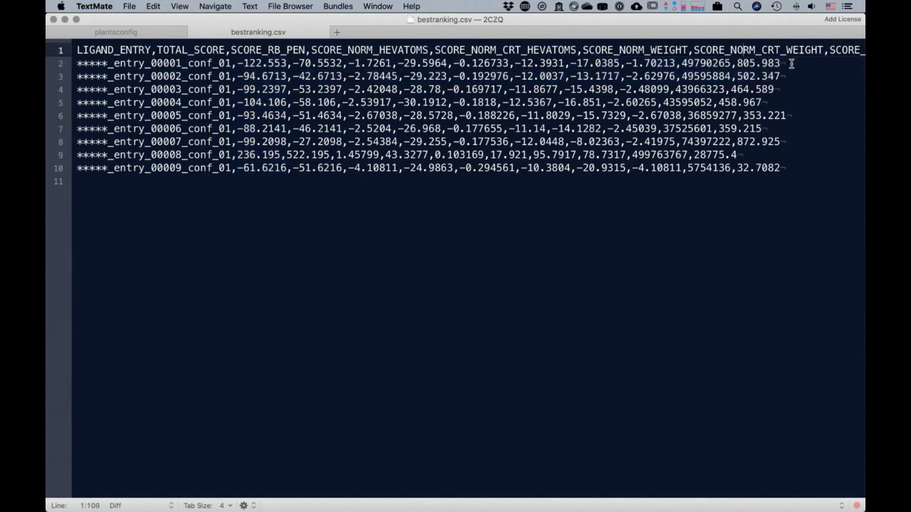
left_click_drag(783, 62, 293, 64)
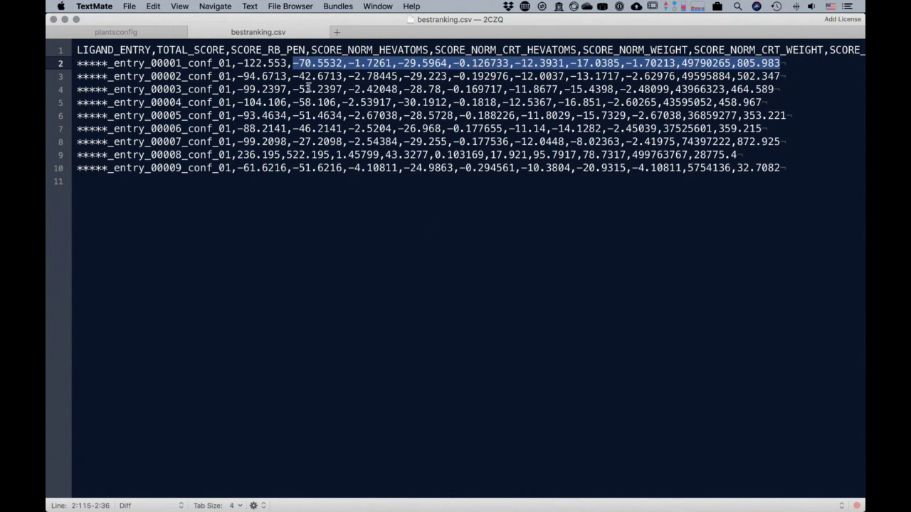
left_click(288, 168)
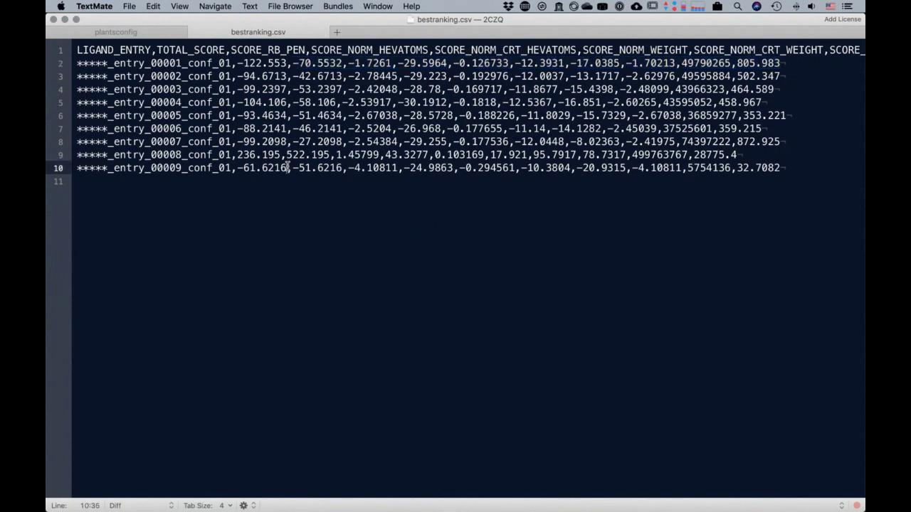
left_click(237, 63, "alt+shift")
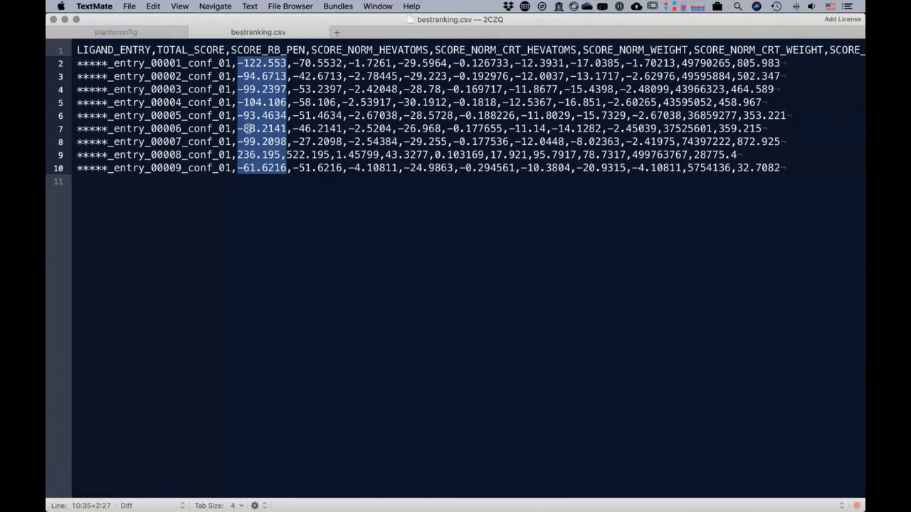
Compare the total scores of entries 00008, 00001 and 00009 by highlighting each value in turn
left_click(279, 155)
left_click_drag(279, 156, 237, 155)
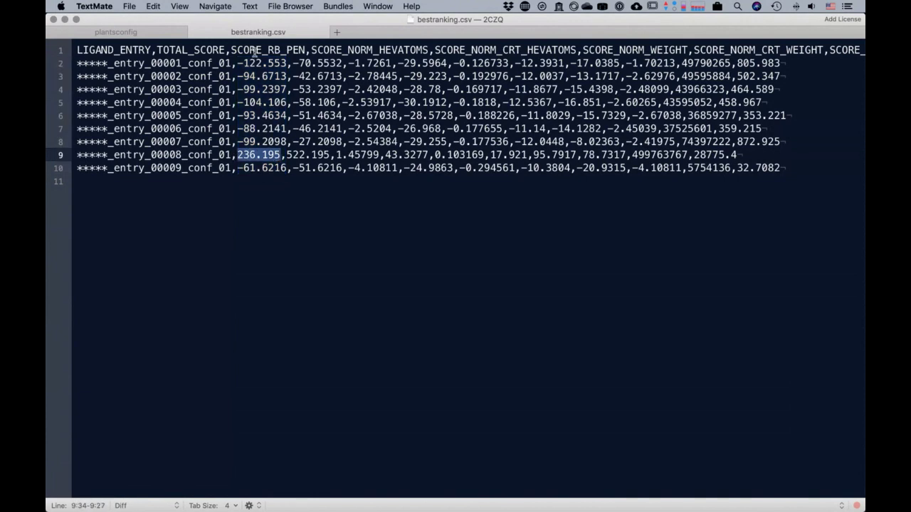
left_click_drag(237, 64, 288, 64)
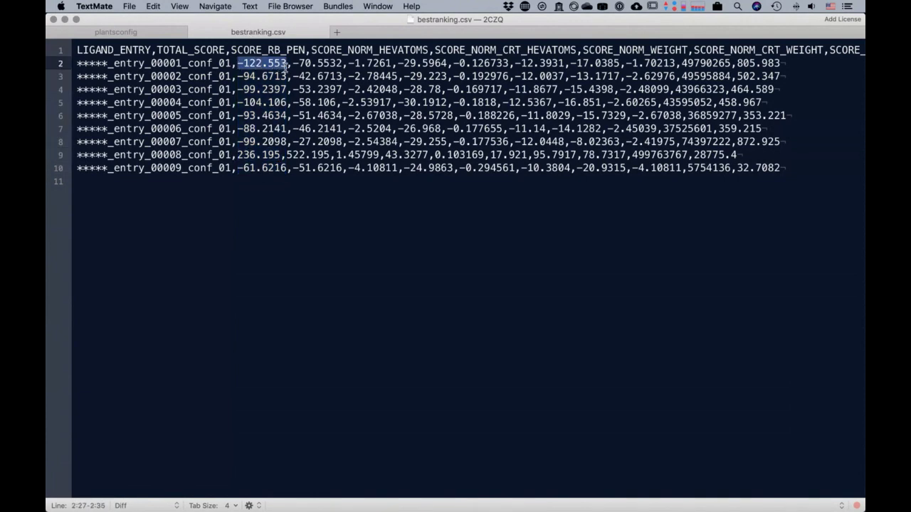
mouse_move(283, 155)
left_mouse_down()
mouse_move(233, 156)
mouse_move(280, 155)
left_mouse_up()
left_click(232, 155)
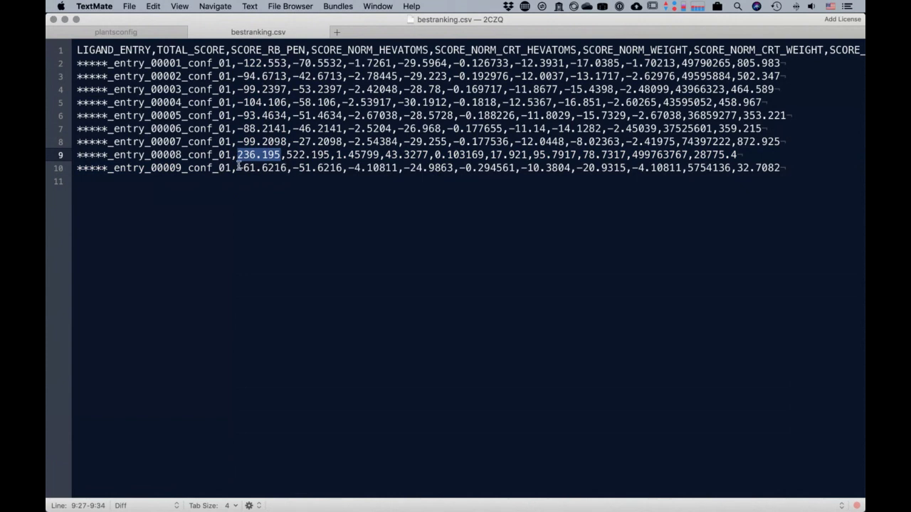
left_click_drag(287, 169, 77, 168)
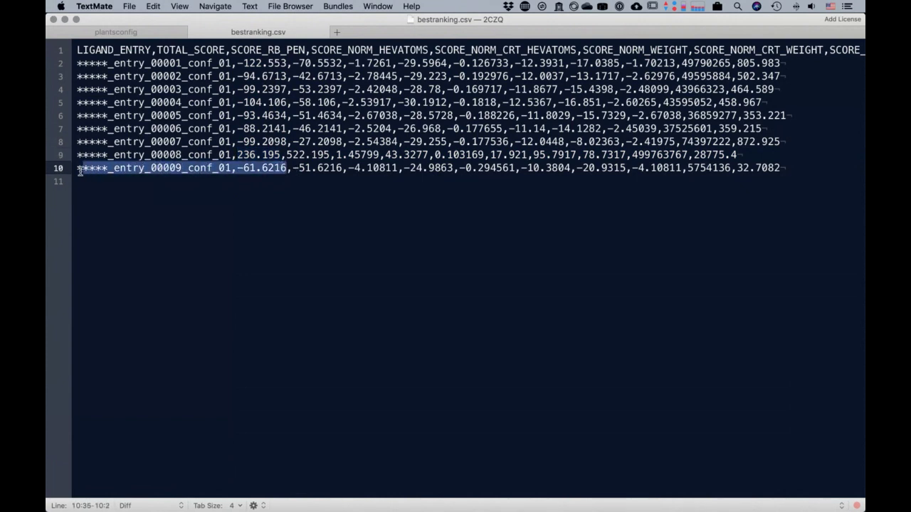
left_click(235, 171)
left_click_drag(239, 168, 290, 166)
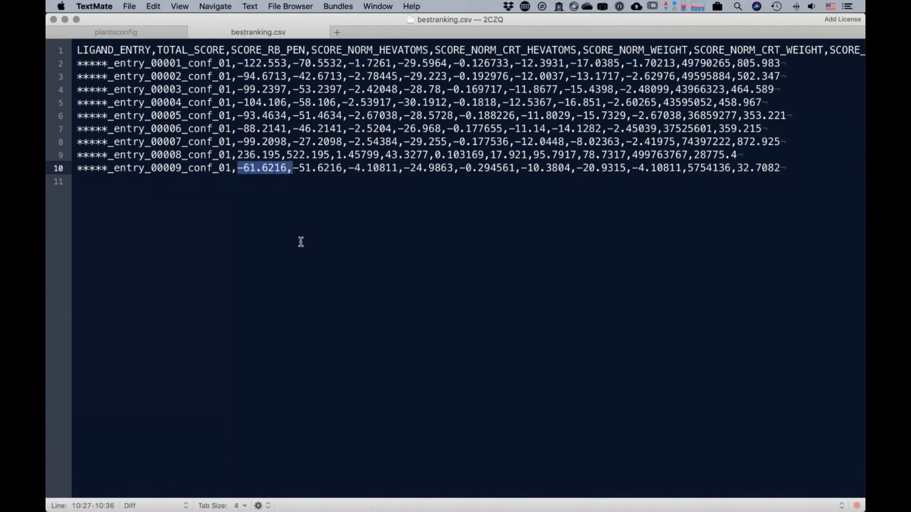
Highlight the entry number and the asterisk prefix in the name of the last ranked ligand, entry 00009
key("ctrl+Left")
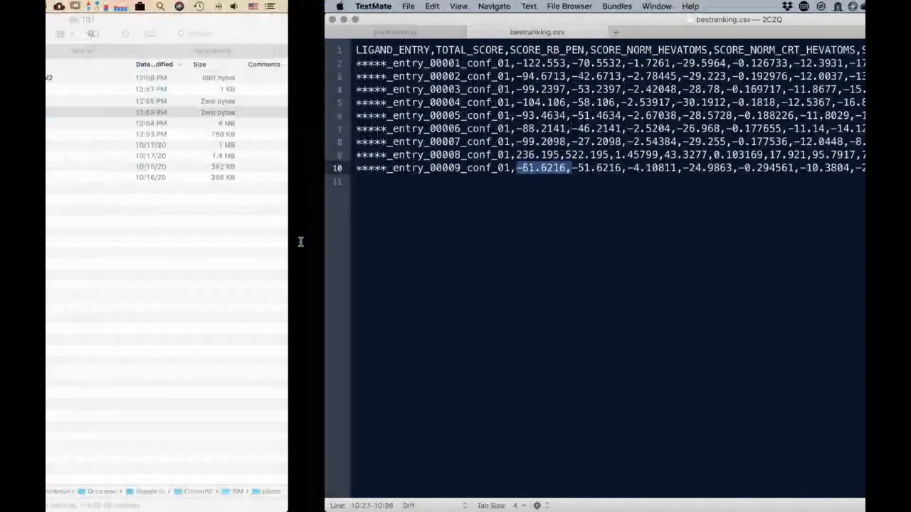
key("ctrl+Right")
left_click_drag(182, 168, 151, 168)
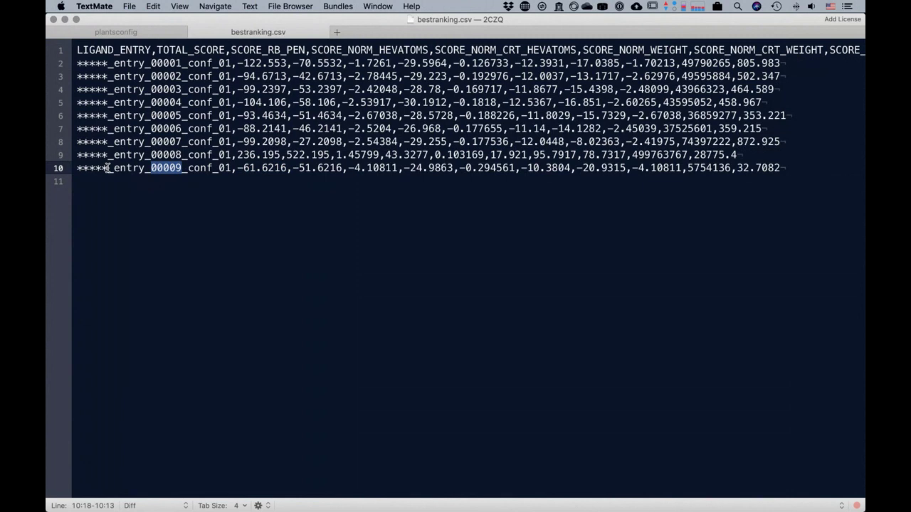
left_click_drag(108, 168, 76, 169)
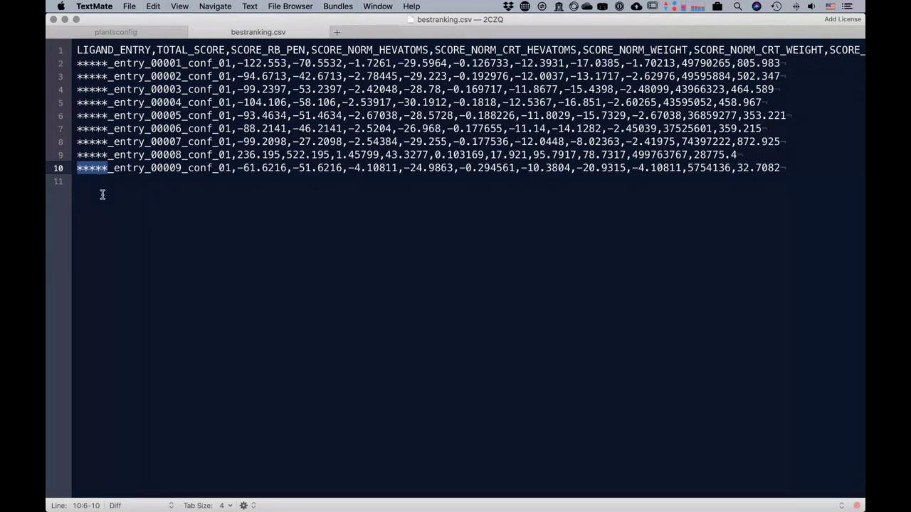
Switch to Finder and open *****_entry_00009_conf_01.mol2 from the results folder in Chimera (1.14.0)
key("ctrl+Left")
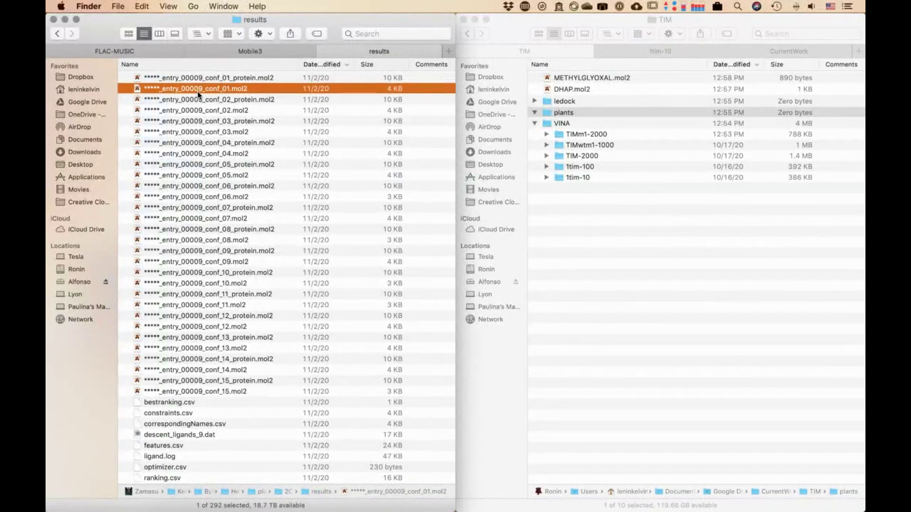
right_click(198, 93)
mouse_move(264, 107)
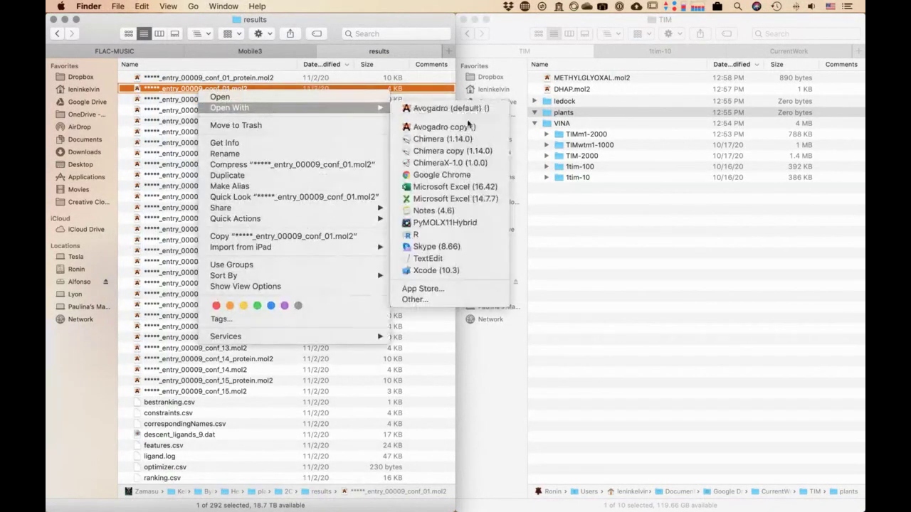
left_click(470, 140)
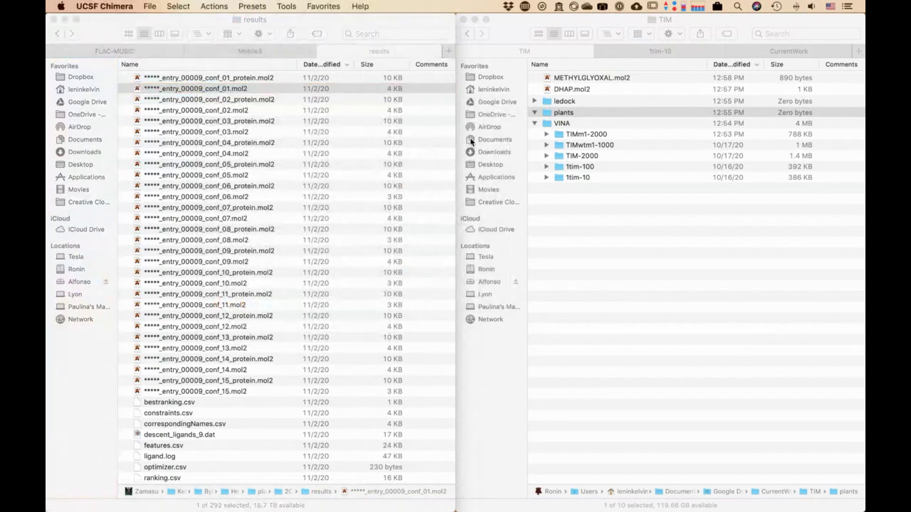
key("ctrl+Left")
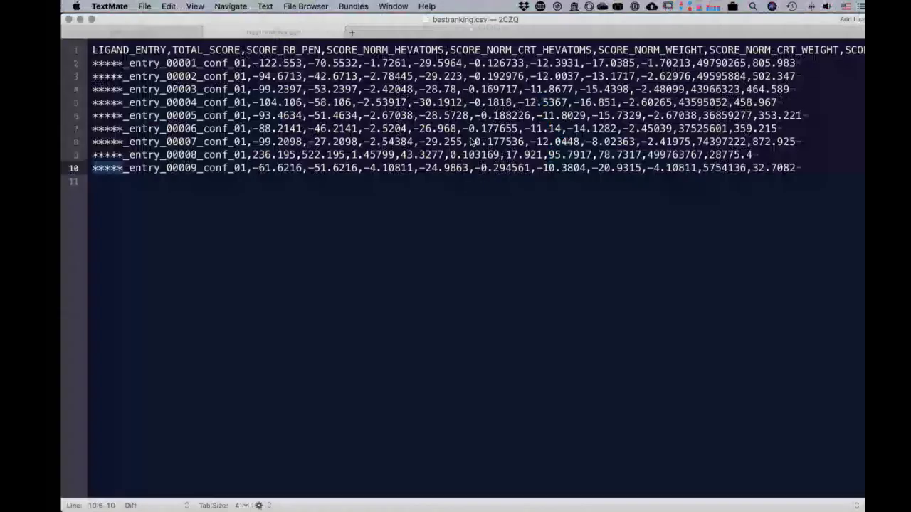
key("ctrl+Right")
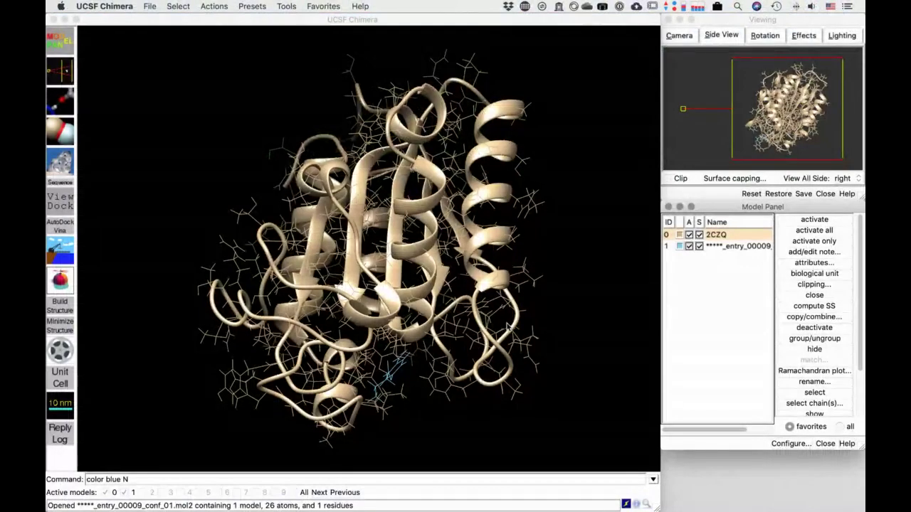
Use display presets to show the protein as rainbow-coloured ribbons and the ligand as sticks on a white background
left_click_drag(507, 326, 509, 326)
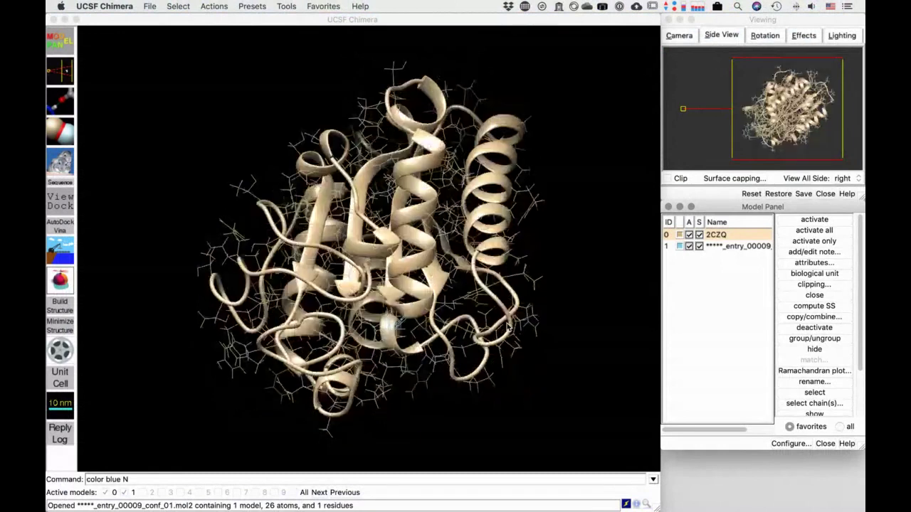
left_click(253, 6)
left_click(263, 20)
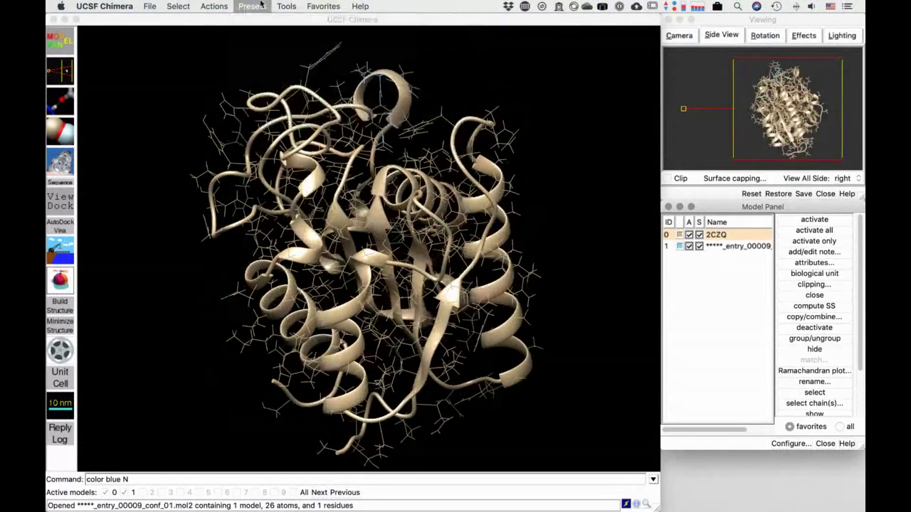
left_click(260, 6)
left_click(269, 61)
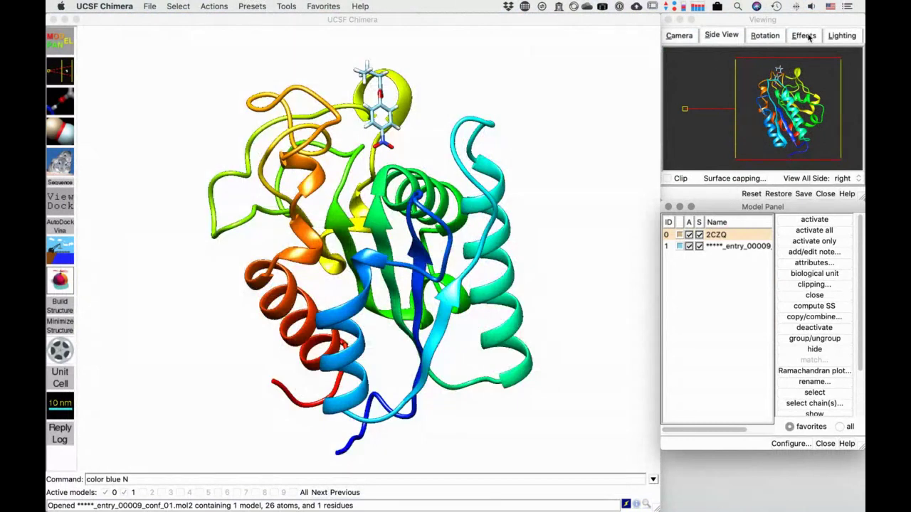
Turn off silhouettes and turn on depth cueing in the viewing effects
left_click(804, 36)
left_click(686, 128)
left_click(686, 57)
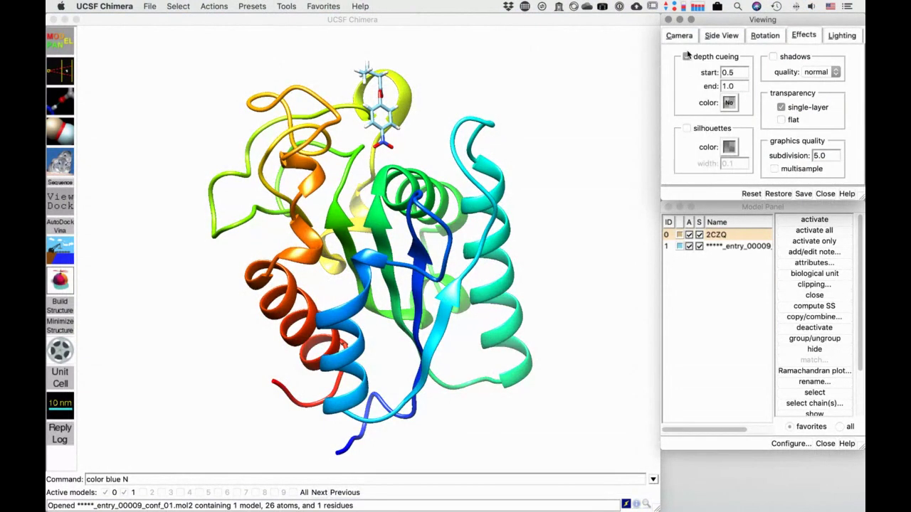
Set the lighting shininess reflectivity to 0.0
left_click(840, 36)
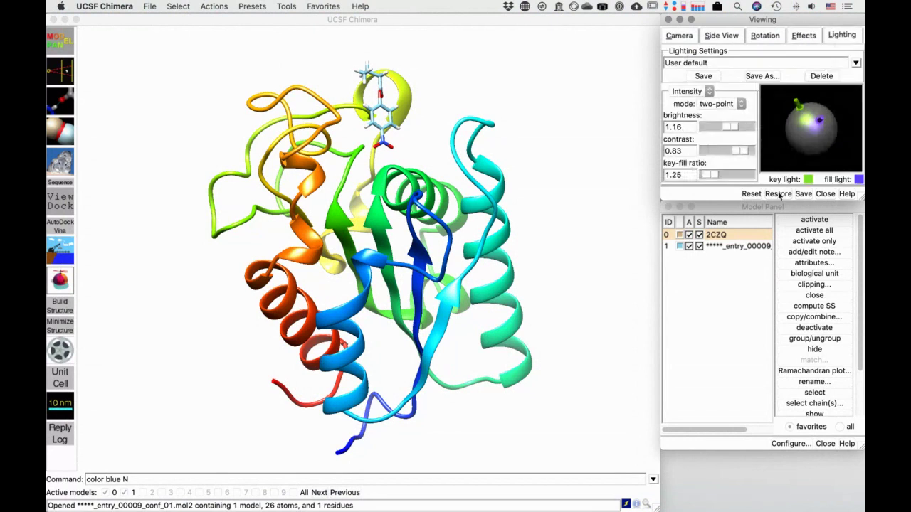
left_click(690, 93)
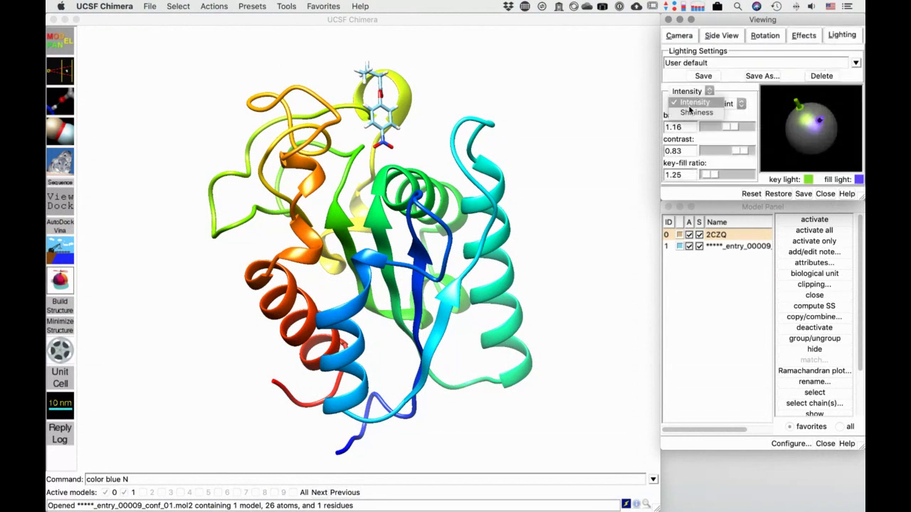
left_click(690, 113)
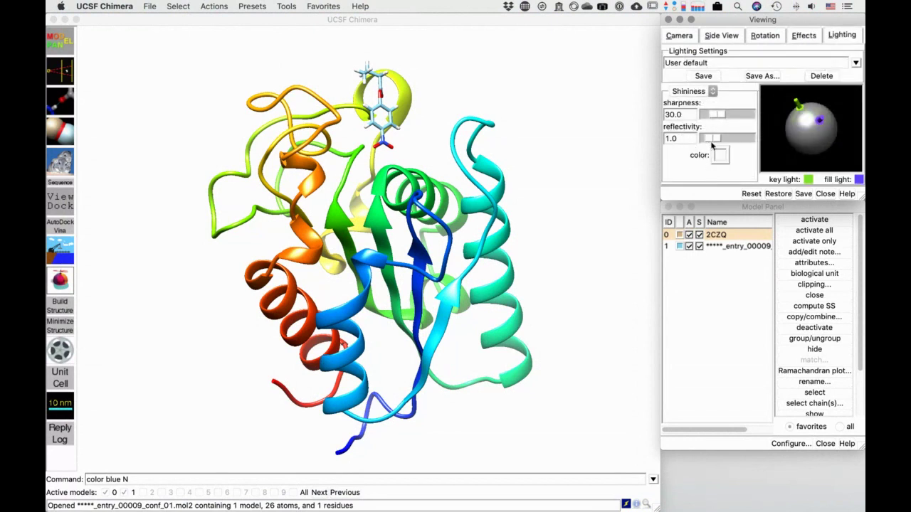
left_click_drag(712, 144, 703, 141)
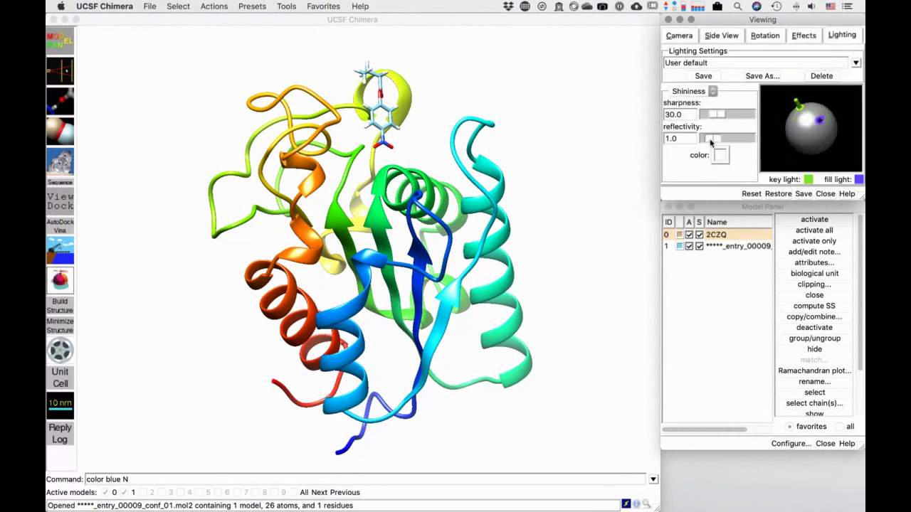
Rotate the complex to examine the docked ligand's oxygen and nitro group and its position against the protein ribbons
left_click(538, 149)
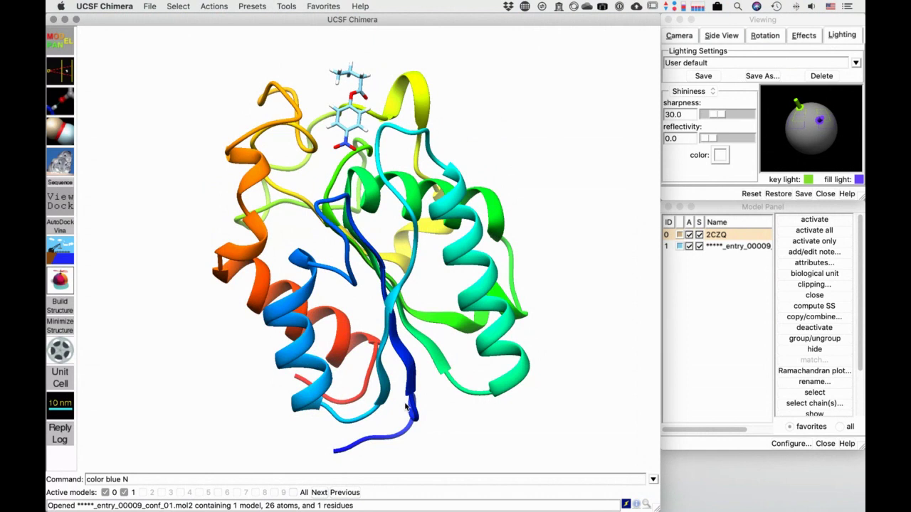
left_click_drag(368, 149, 335, 104)
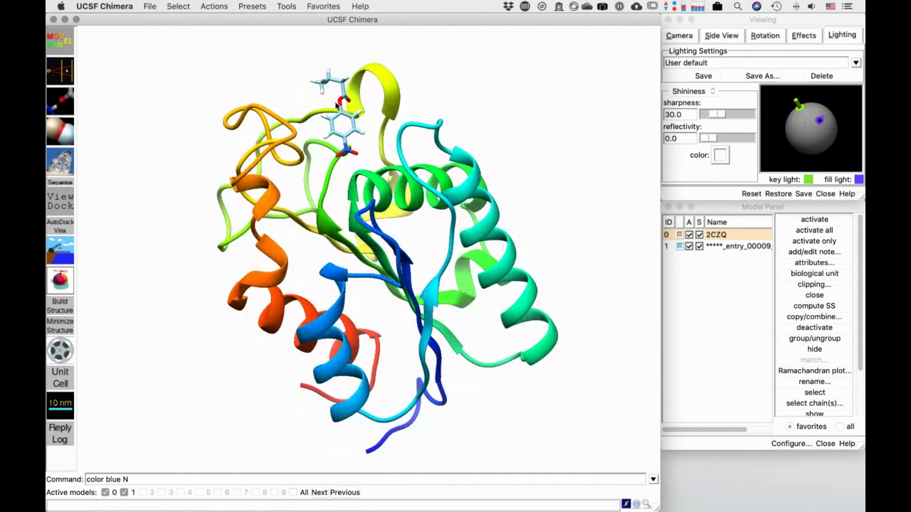
mouse_move(336, 106)
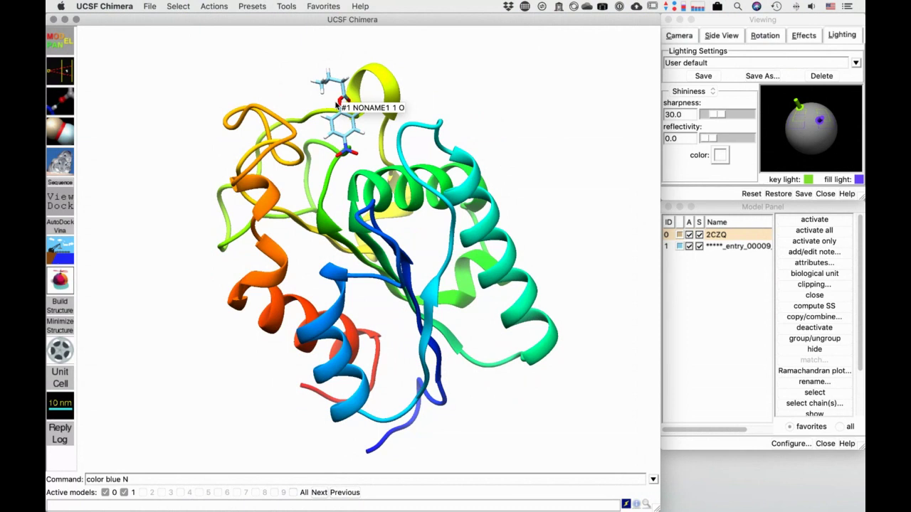
left_click_drag(336, 106, 356, 142)
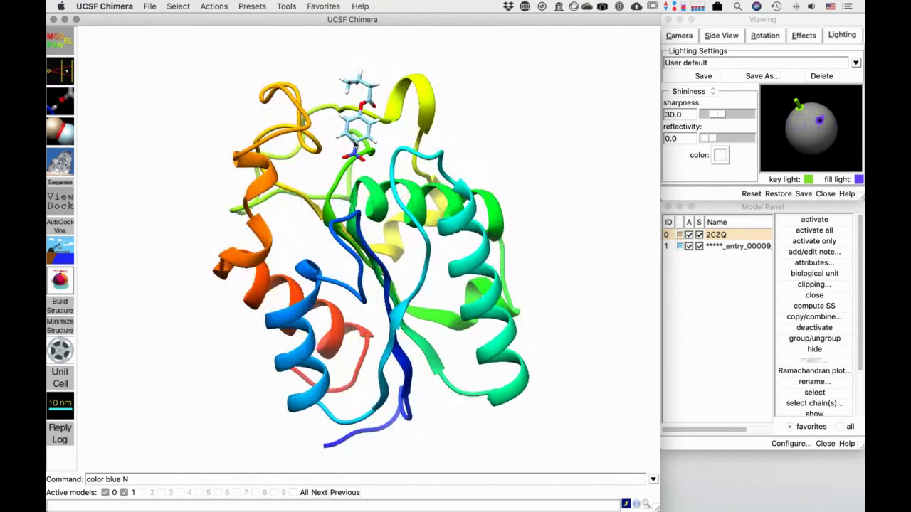
mouse_move(356, 144)
left_click_drag(366, 145, 358, 162)
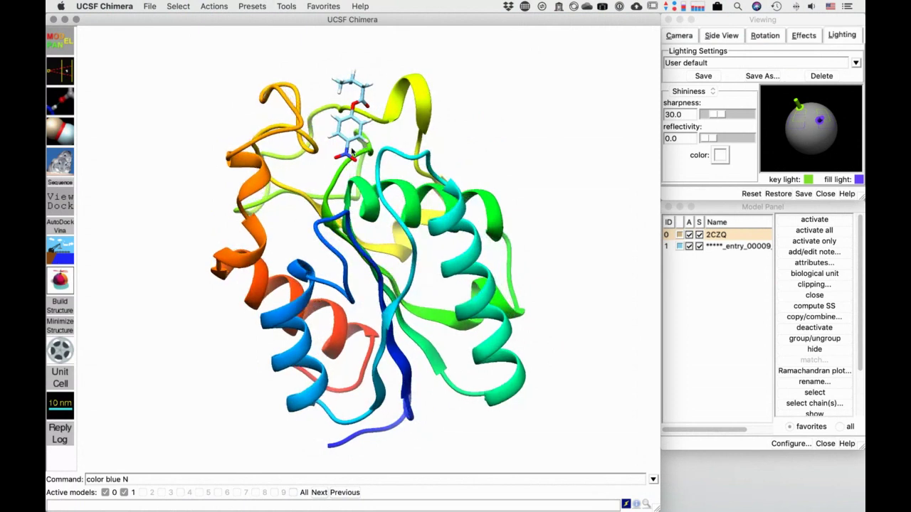
View the residue sequence of the 2CZQ receptor's principal chain and close the sequence window
left_click_drag(390, 226, 392, 226)
mouse_move(393, 227)
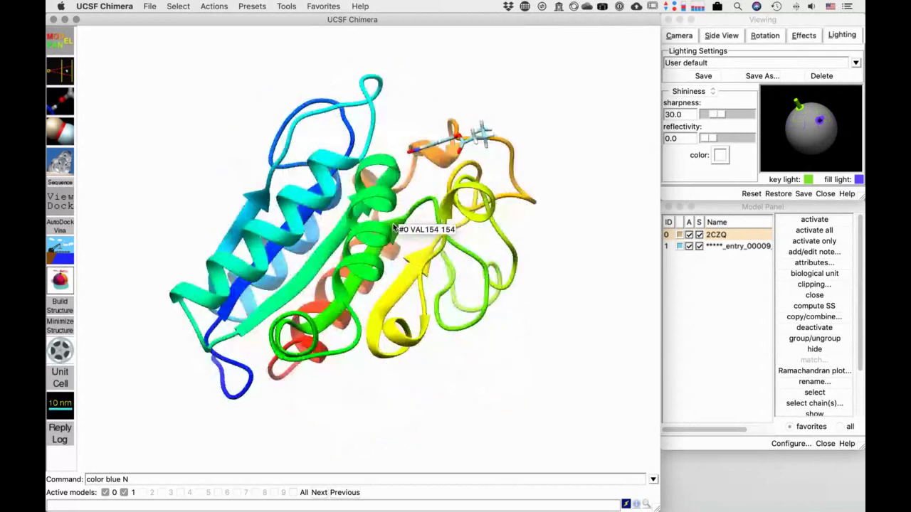
scroll(394, 227, "up", 5)
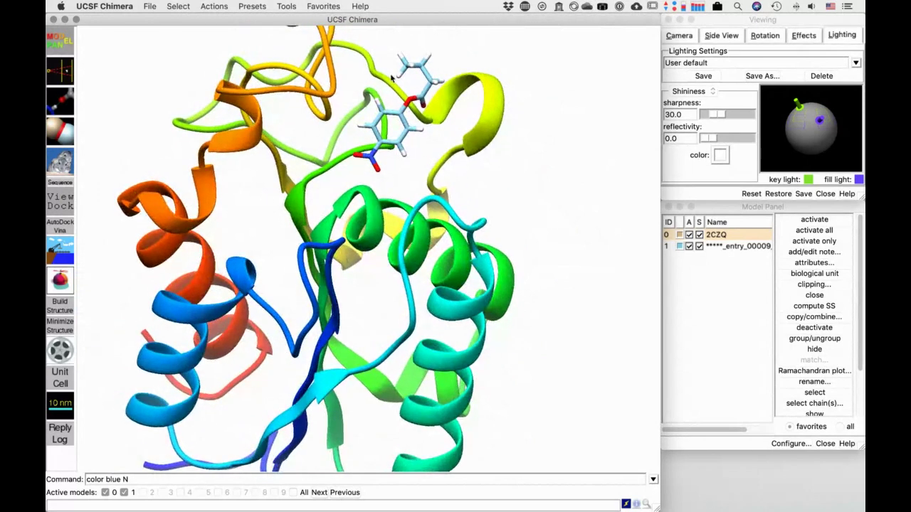
left_click(285, 8)
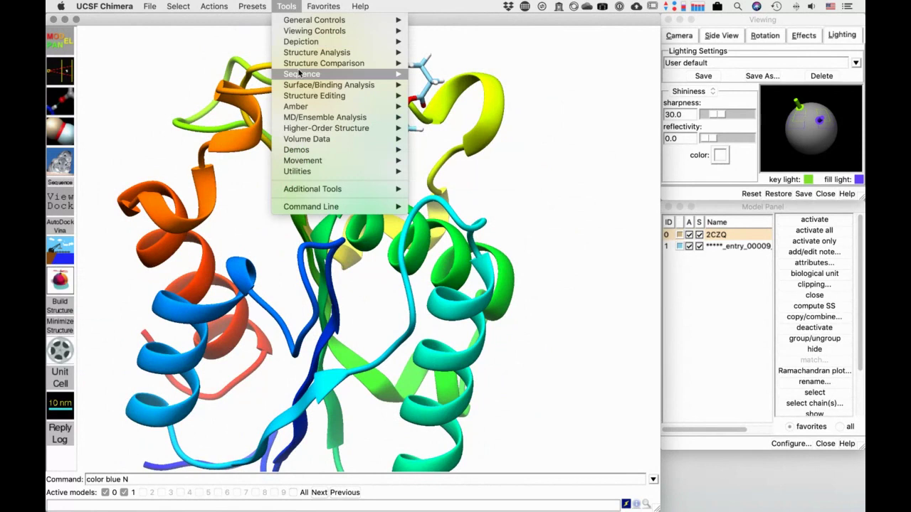
mouse_move(320, 74)
left_click(499, 75)
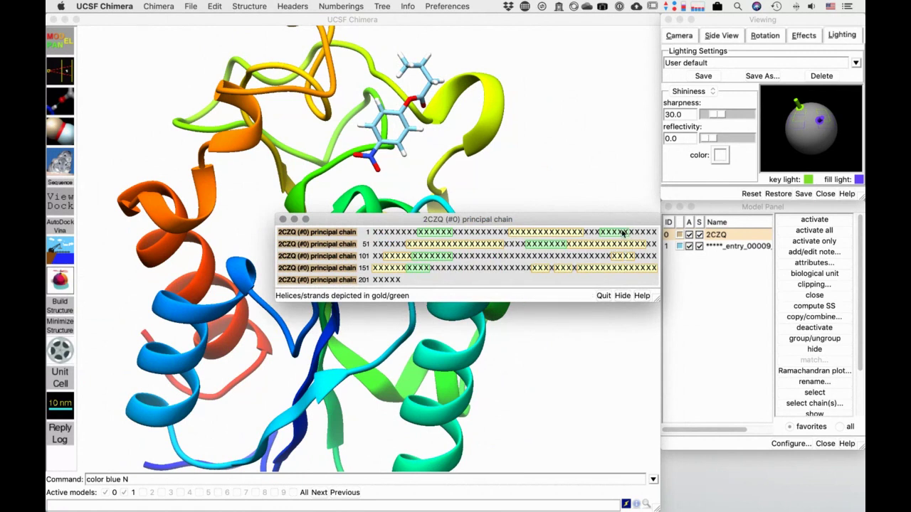
left_click(607, 297)
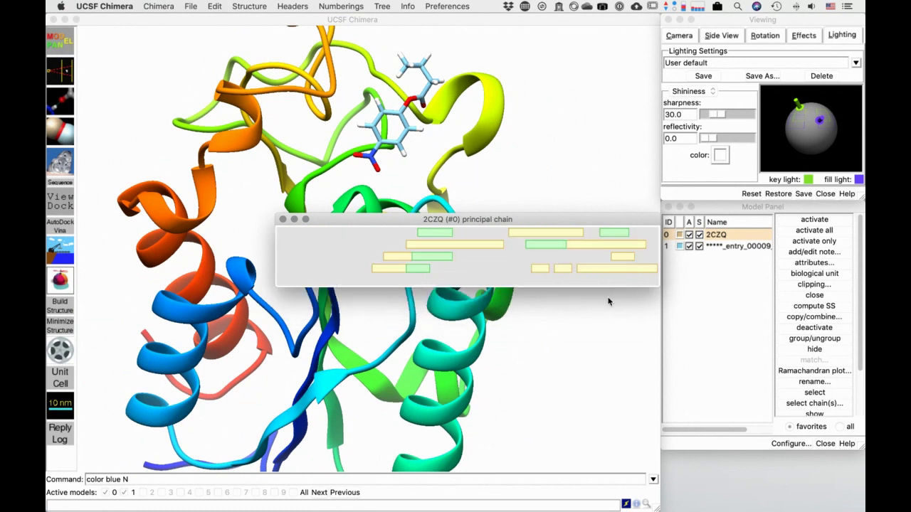
Switch to Finder and go back from the results folder to the main docking project folder
key("super+Tab")
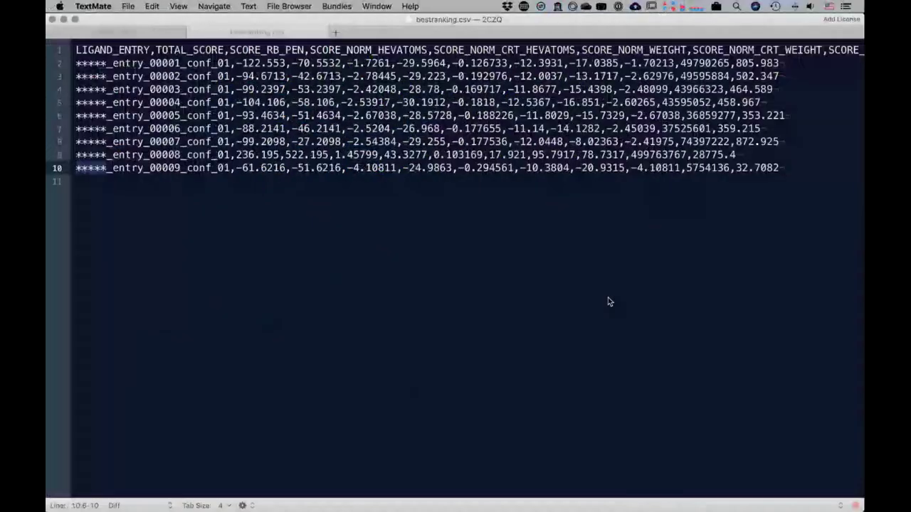
key("super+Tab")
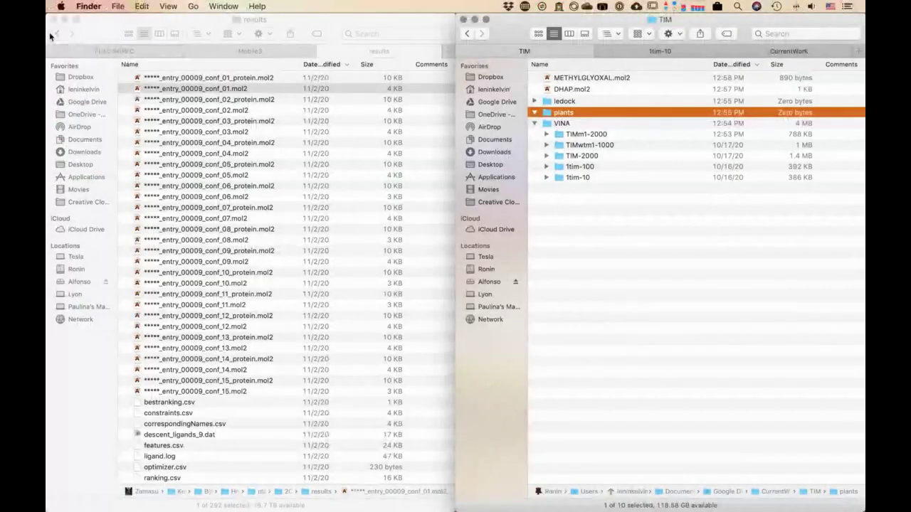
left_click(51, 35)
left_click(54, 35)
left_click(55, 36)
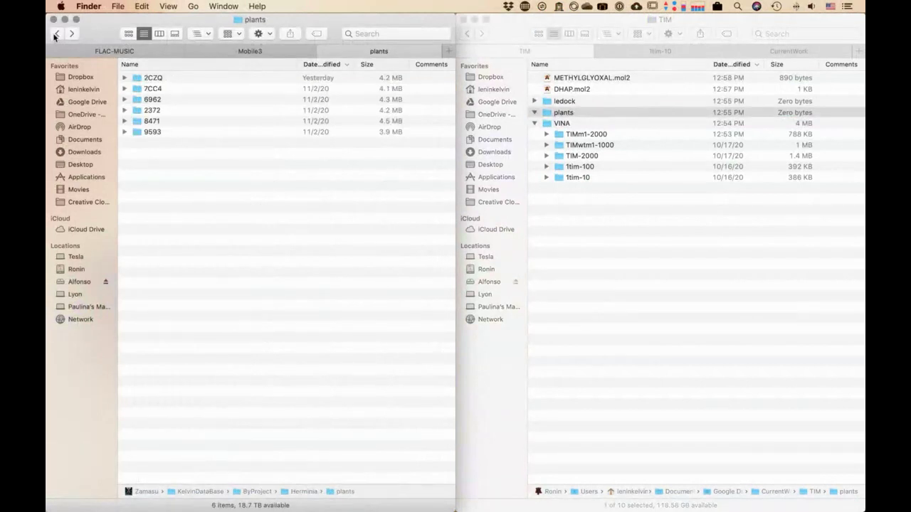
left_click(57, 34)
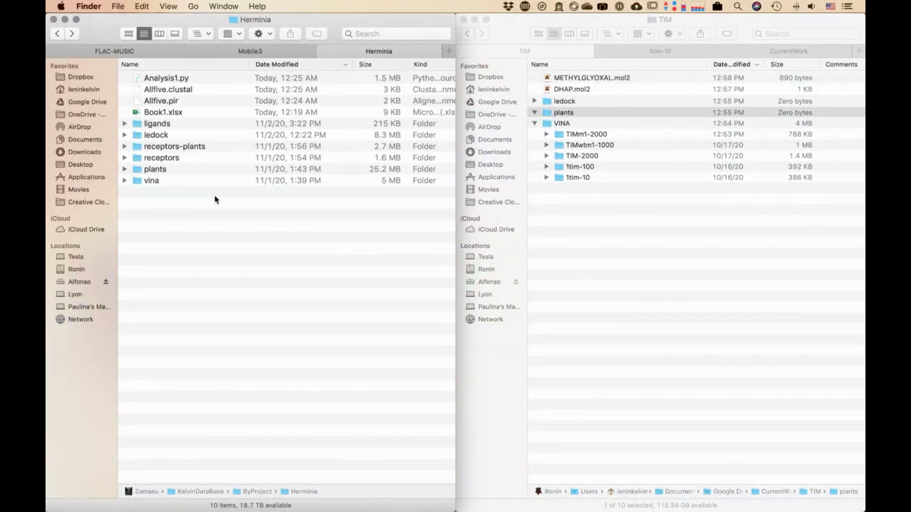
Open 2CZQ.pdb from the receptors-plants folder in Chimera and close the earlier 2CZQ model
double_click(189, 147)
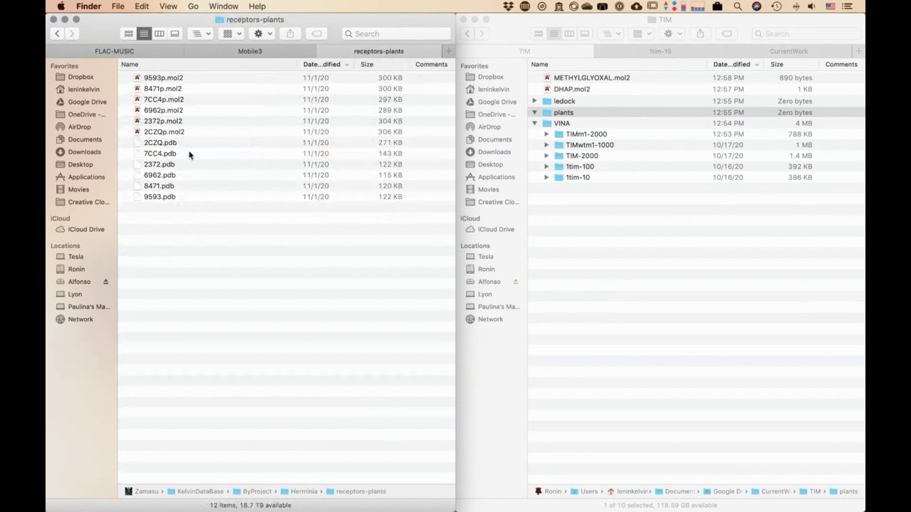
double_click(178, 142)
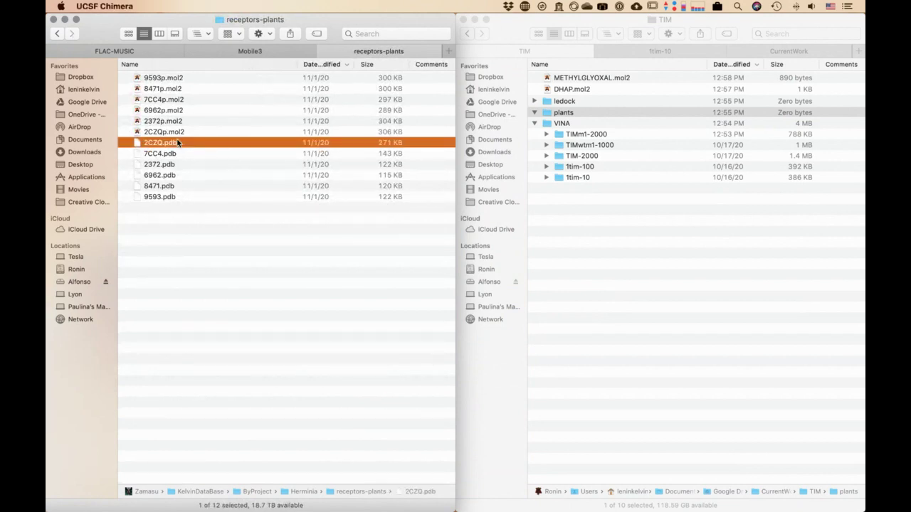
key("ctrl+Right")
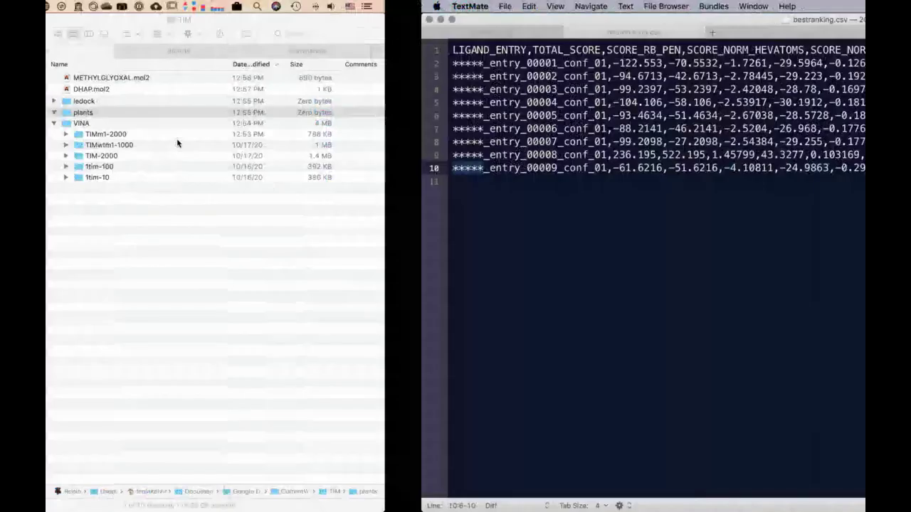
key("ctrl+Right")
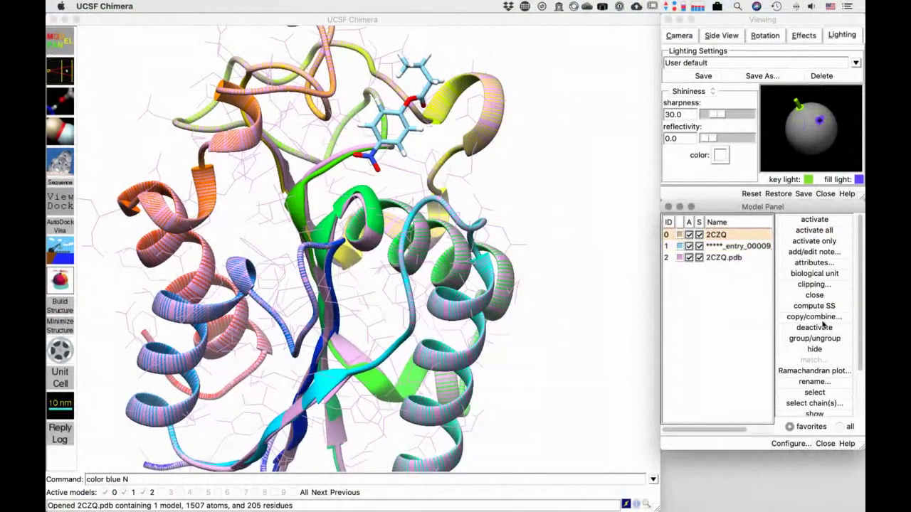
left_click(819, 296)
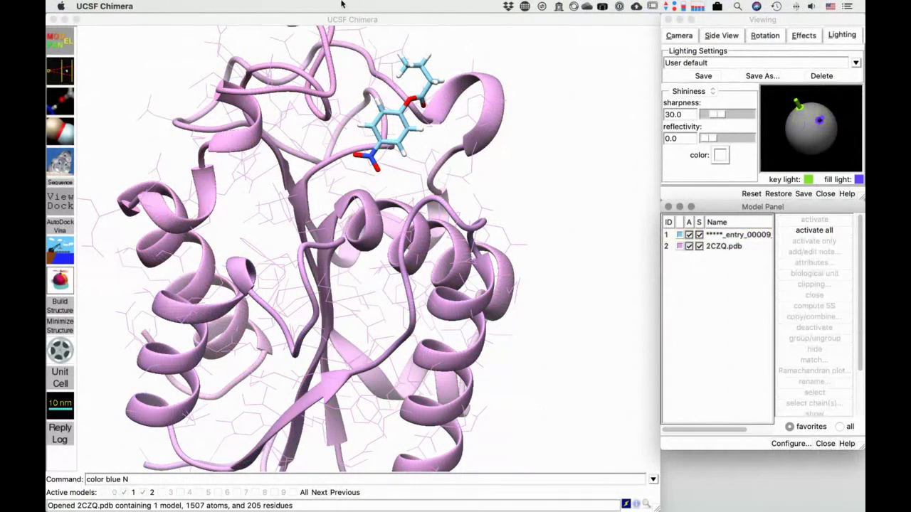
Apply the Interactive 1 (ribbons) preset followed by Publication 1 (silhouette, rounded ribbon) to the loaded models
left_click(250, 6)
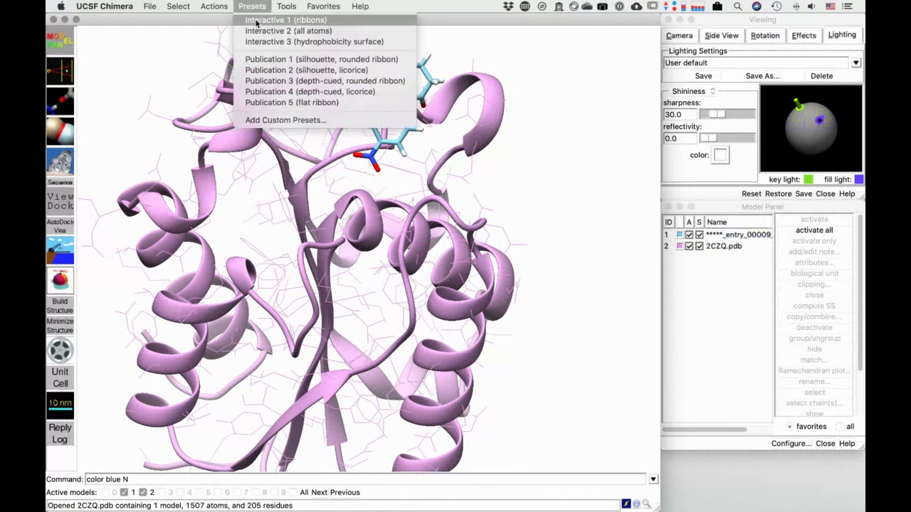
left_click(258, 20)
left_click(256, 6)
left_click(313, 59)
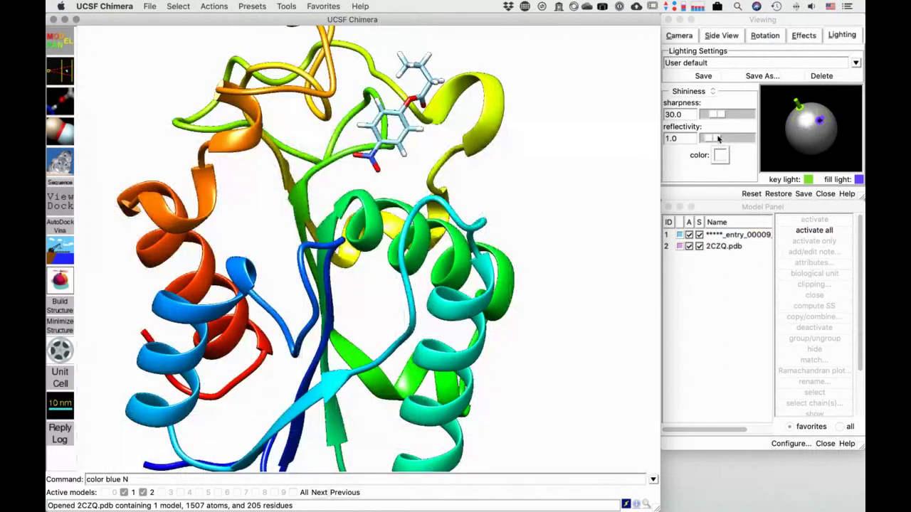
Lower the lighting reflectivity to remove the shine, turn on depth cueing and turn off silhouettes
left_click_drag(719, 138, 701, 138)
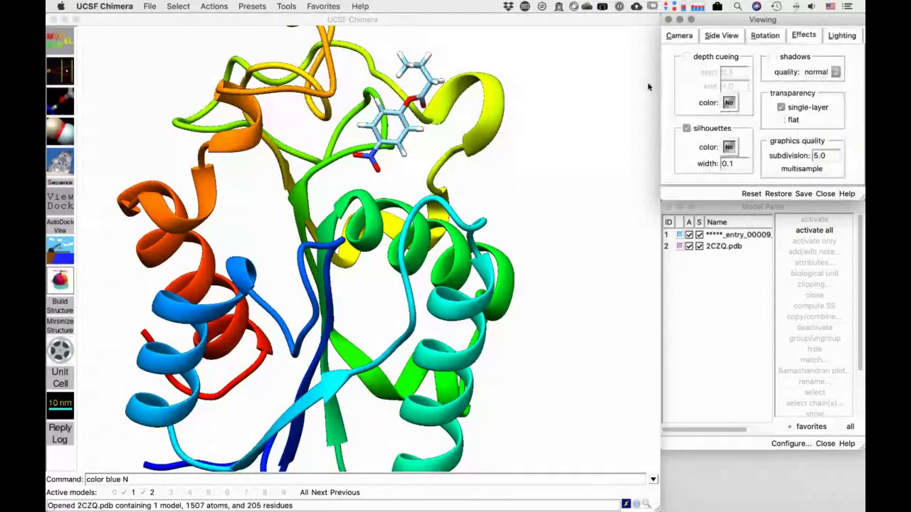
left_click(686, 56)
left_click(686, 128)
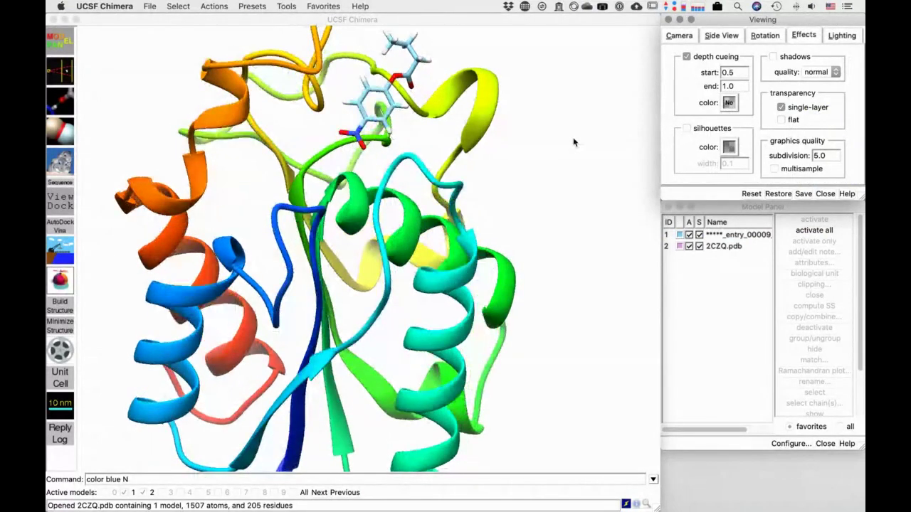
Open the 2CZQ.pdb chain B sequence and select residues Ser 101, Asp 159 and His 180 in it
left_click(294, 6)
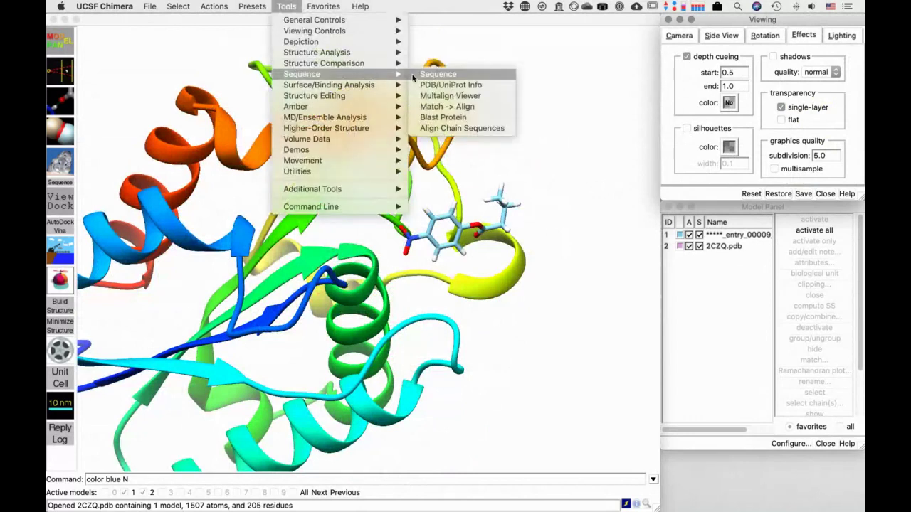
left_click(444, 74)
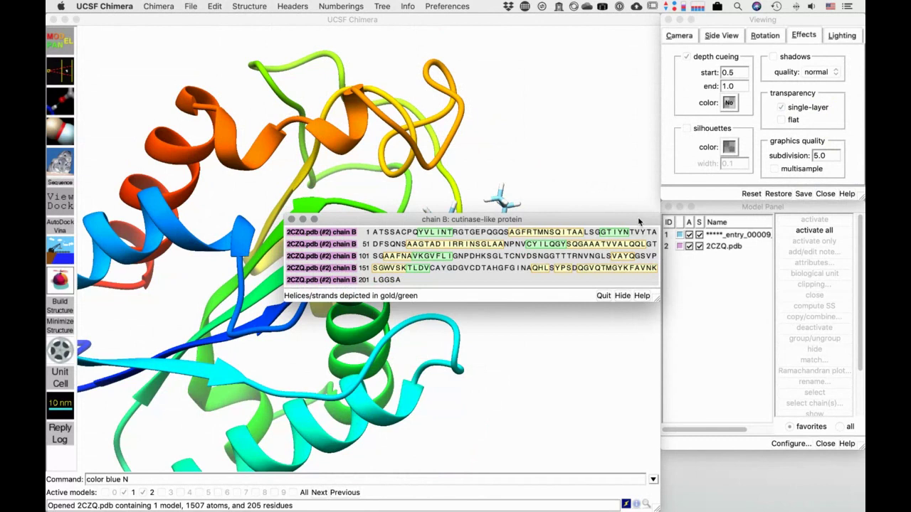
left_click_drag(638, 222, 645, 96)
left_click(382, 131)
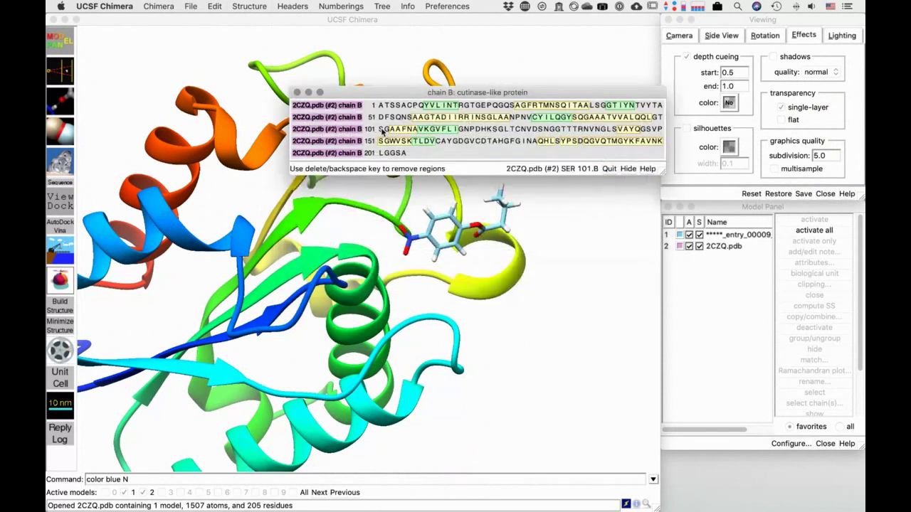
left_click(425, 142, "ctrl")
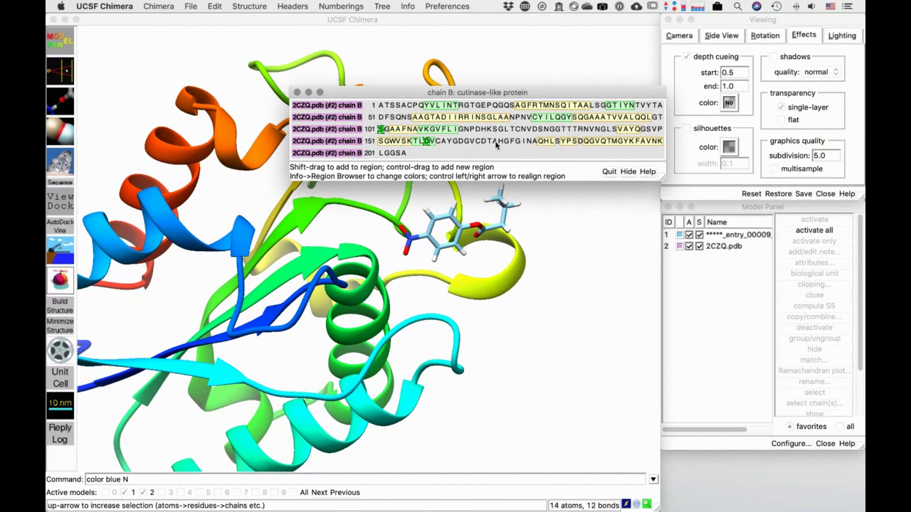
left_click(547, 142, "ctrl")
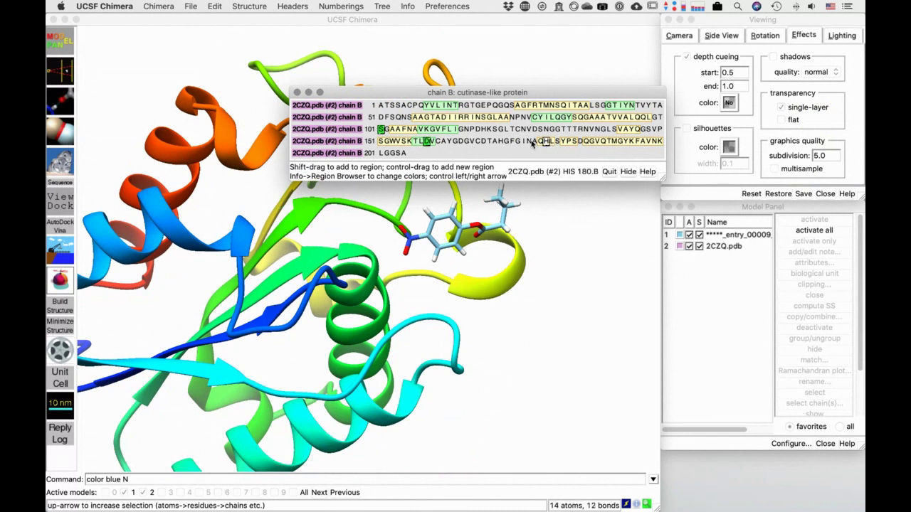
Show the atoms and bonds of the three selected residues on the protein ribbon
left_click(375, 23)
left_click(213, 6)
mouse_move(235, 20)
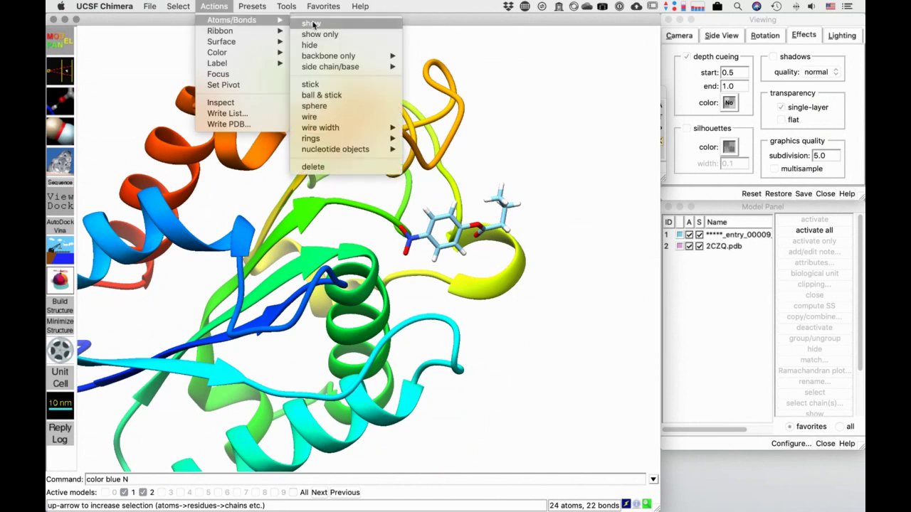
left_click(314, 24)
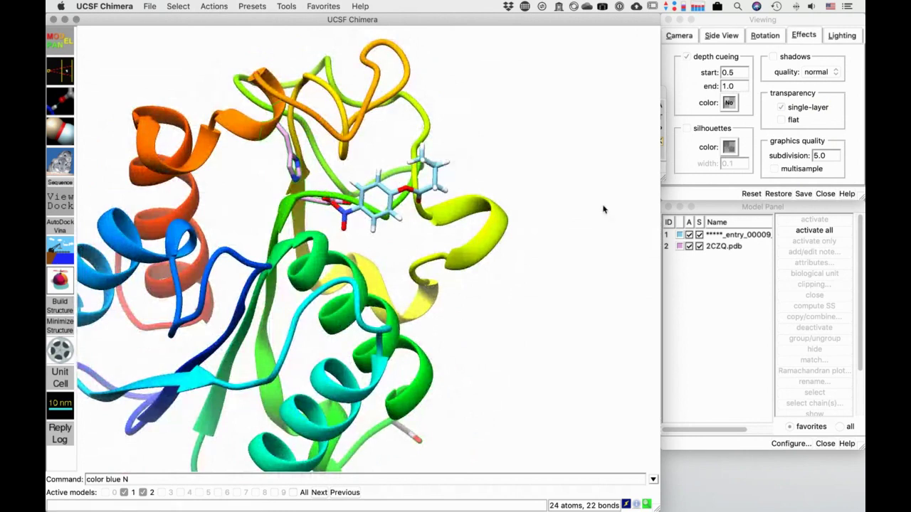
Select Asp 169 in the chain B sequence and show its atoms and bonds in the structure
key("ctrl+Down")
left_click(381, 283)
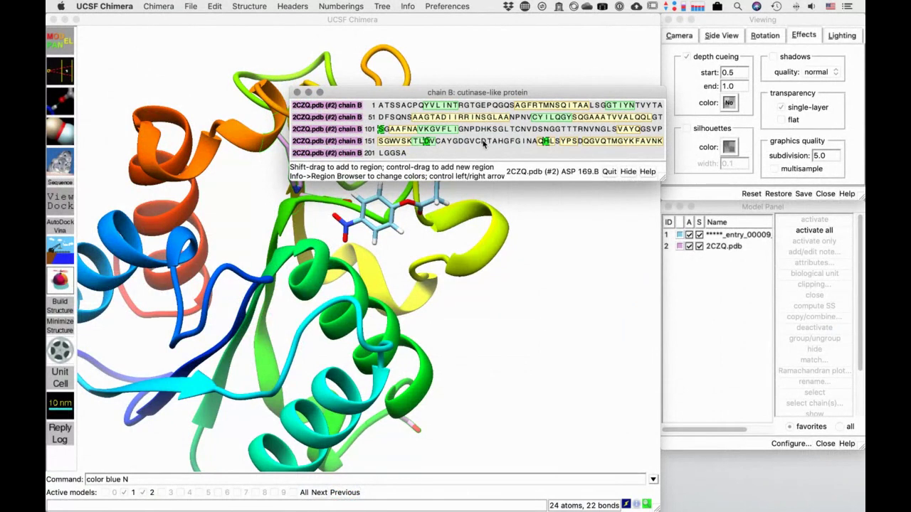
left_click(261, 60)
left_click(213, 6)
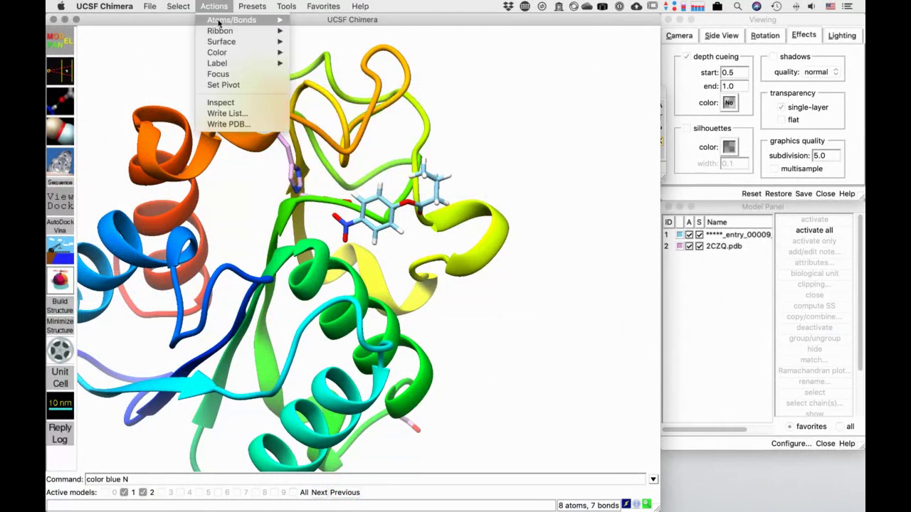
mouse_move(219, 24)
left_click(315, 21)
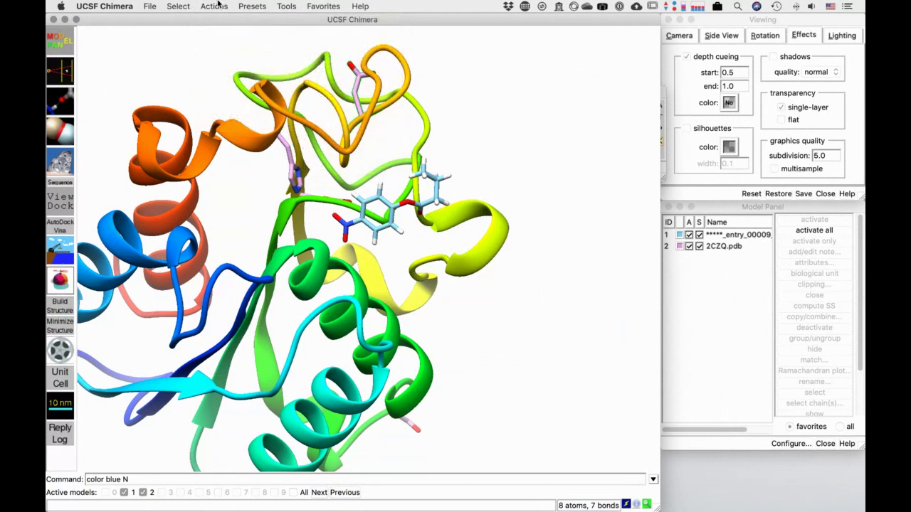
Bring the chain B sequence window back to the front and move it clear of the protein structure
key("ctrl+Right")
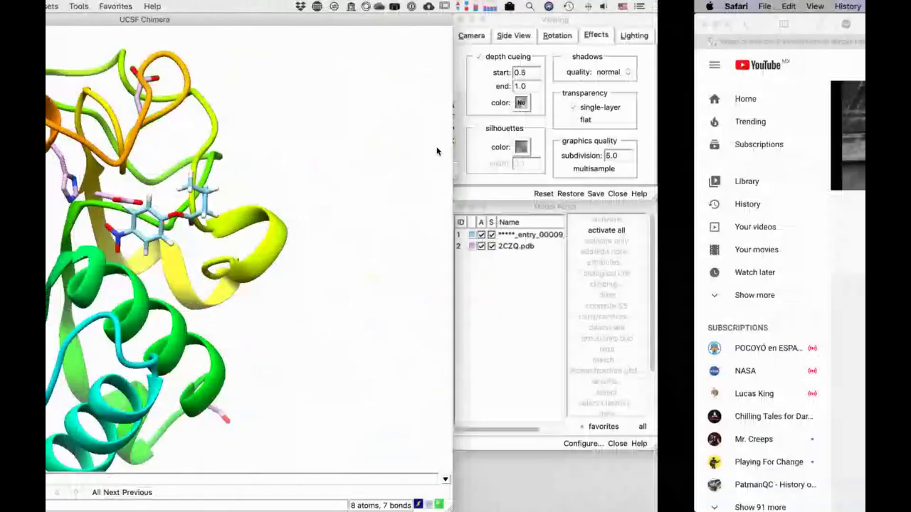
key("super+Tab")
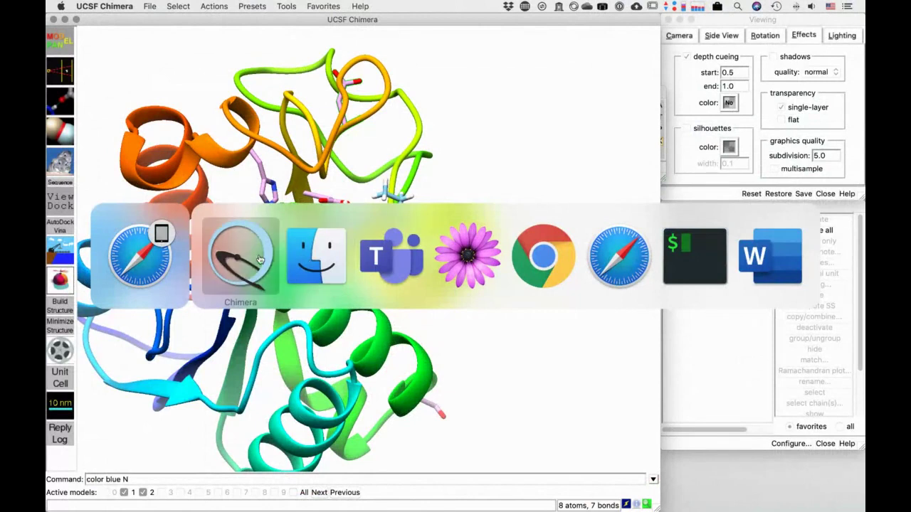
left_click(255, 263)
key("ctrl+Up")
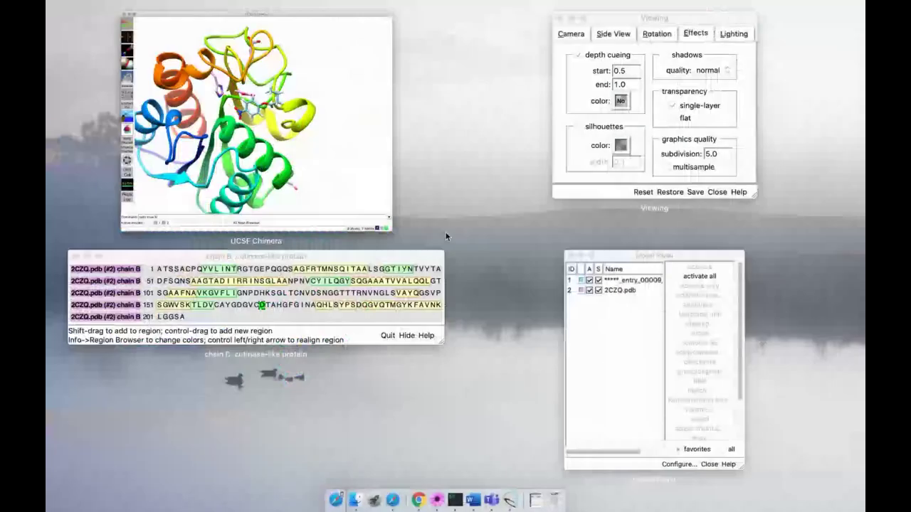
left_click(446, 237)
left_click_drag(548, 87, 716, 43)
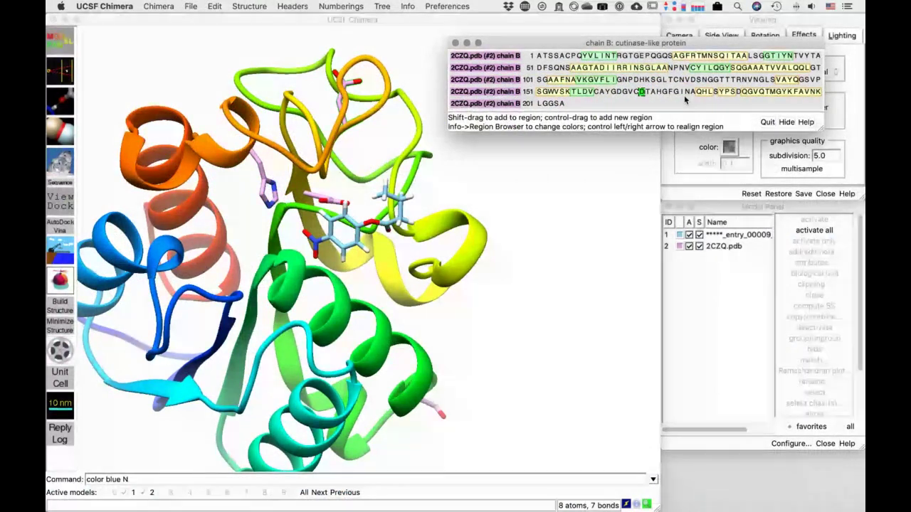
Select all serine residues of the protein and show their atoms and bonds in the structure
left_click(427, 64)
left_click(177, 6)
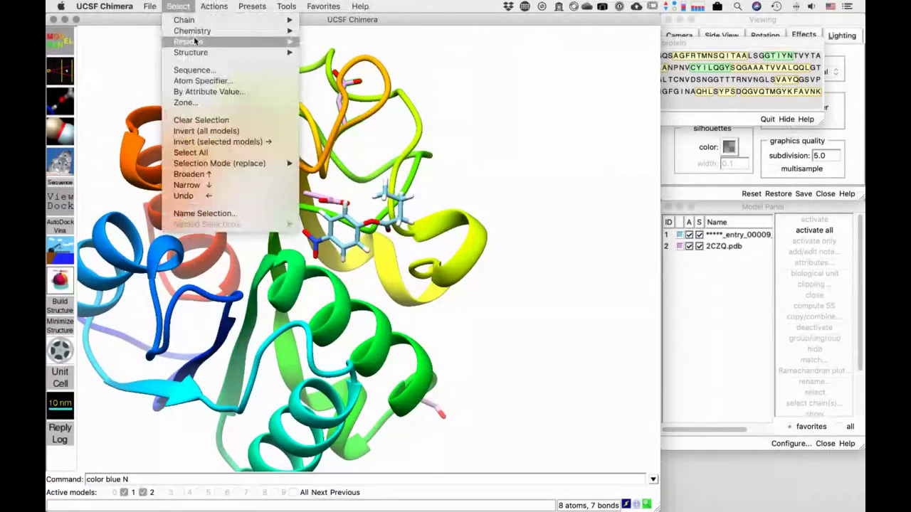
mouse_move(189, 42)
left_click(537, 152)
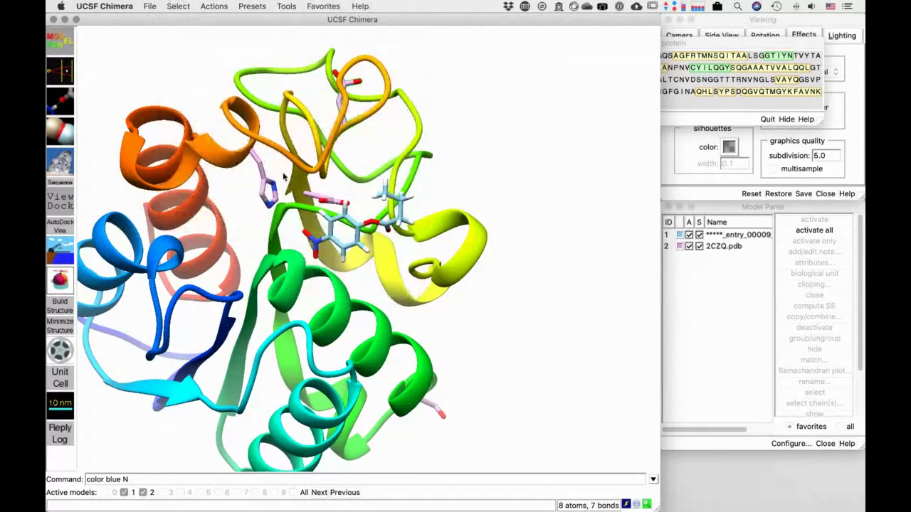
left_click(182, 7)
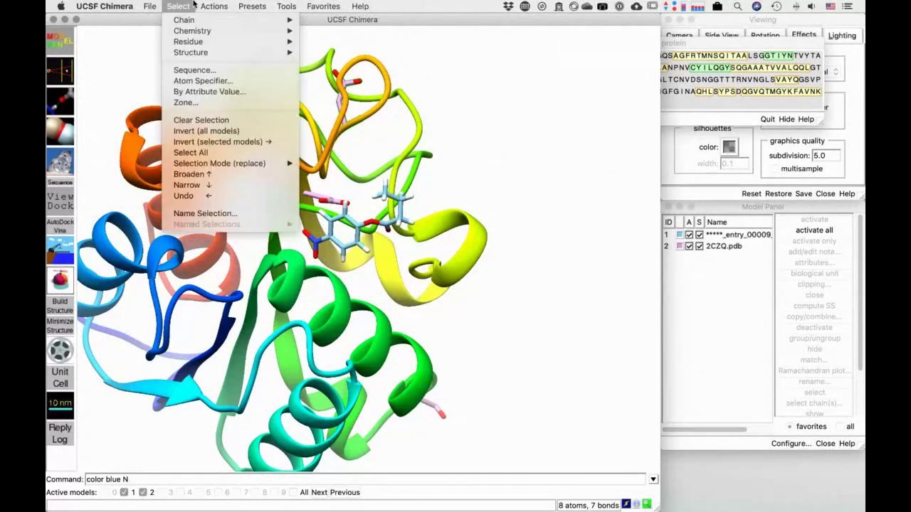
mouse_move(189, 41)
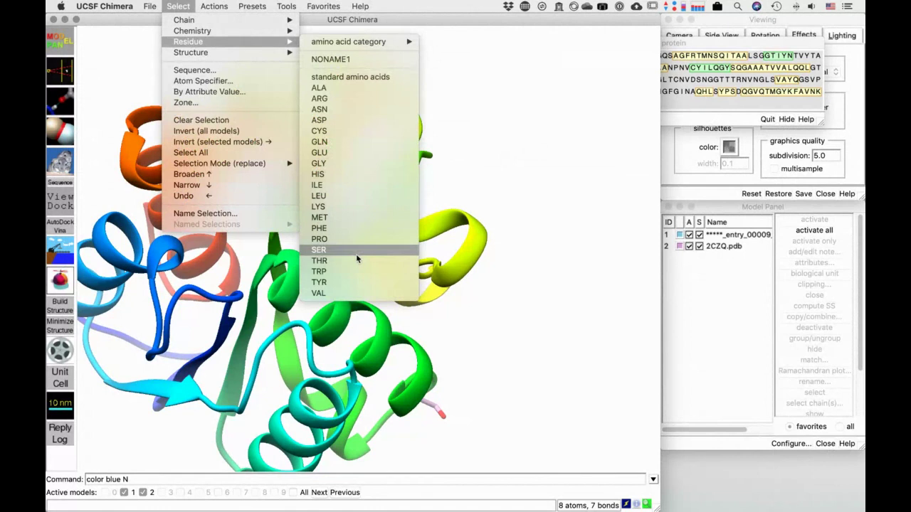
left_click(239, 6)
left_click(214, 6)
mouse_move(227, 20)
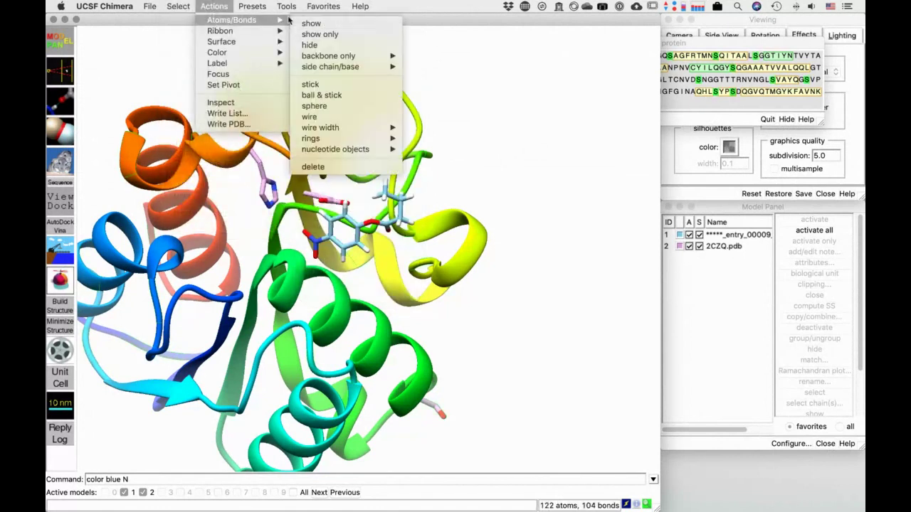
left_click(306, 24)
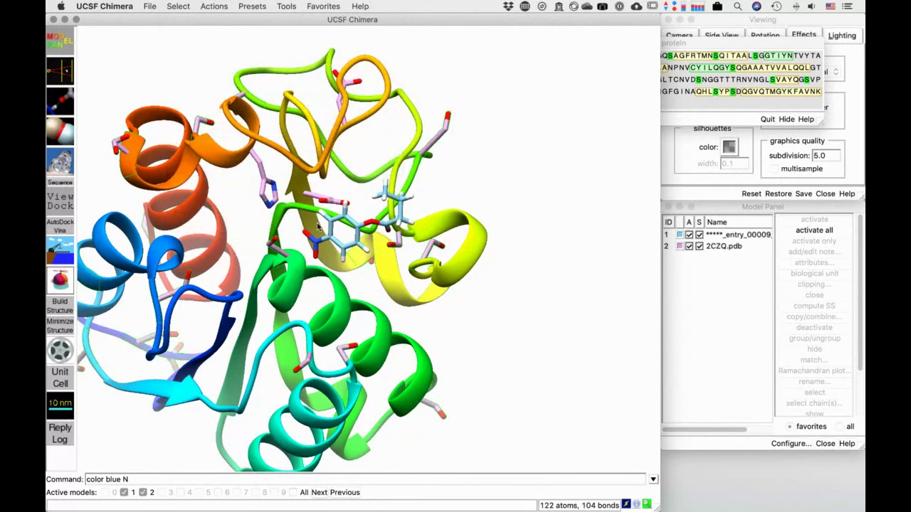
Clear the serine selection, select the glutamate residue and show its atoms and bonds in the structure
left_click_drag(297, 238, 358, 219)
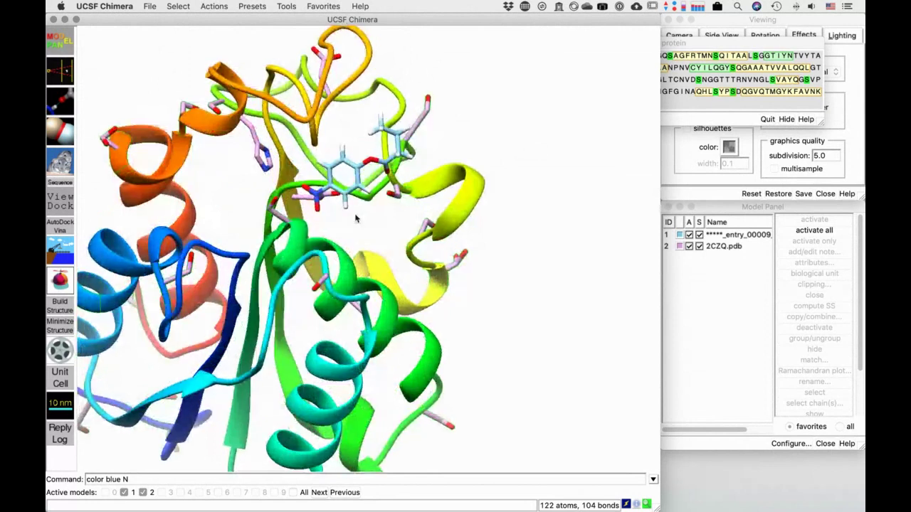
left_click(363, 232, "ctrl")
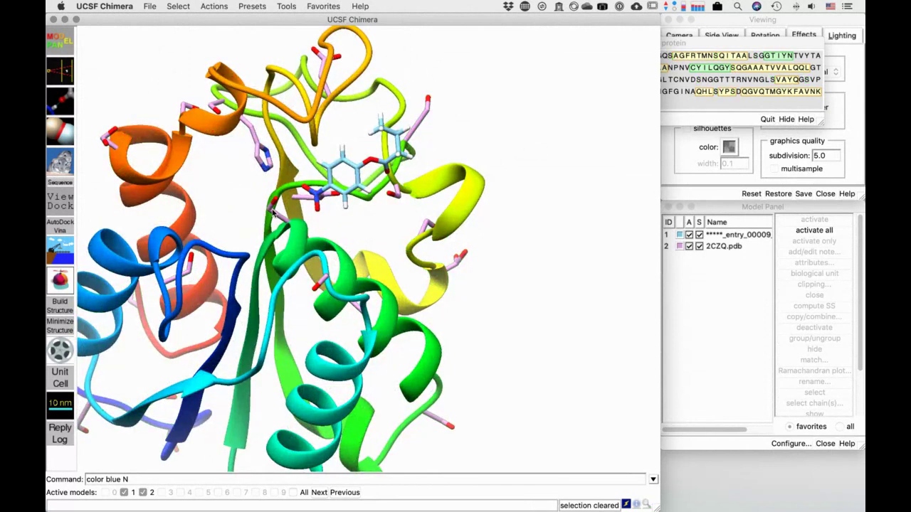
left_click(259, 163, "ctrl")
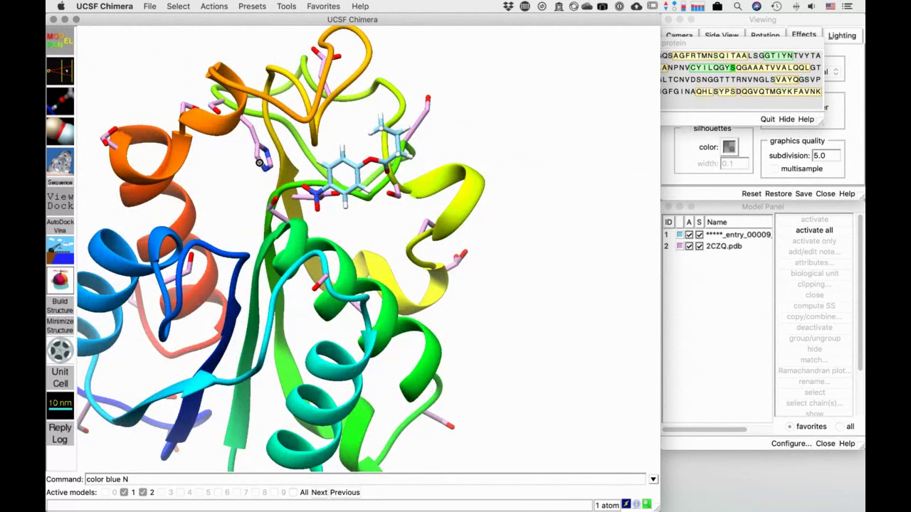
left_click(178, 6)
mouse_move(214, 41)
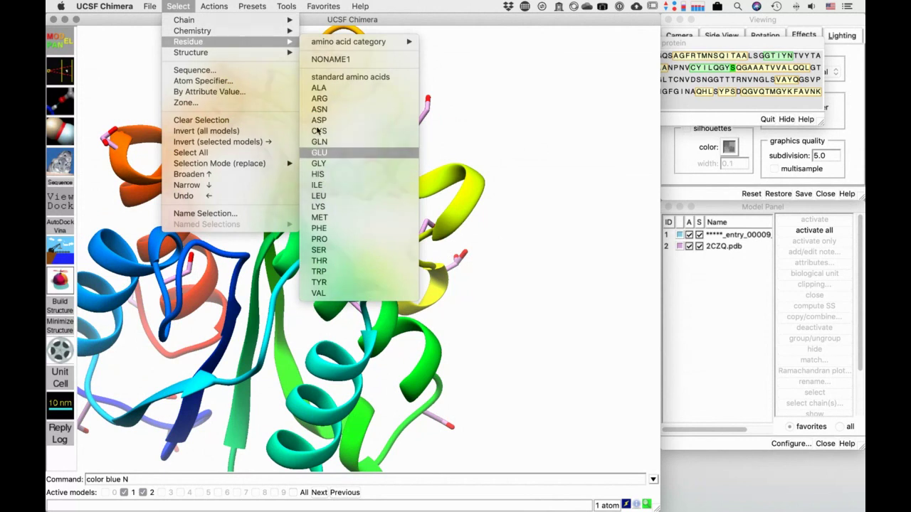
left_click(339, 156)
left_click(213, 6)
mouse_move(281, 20)
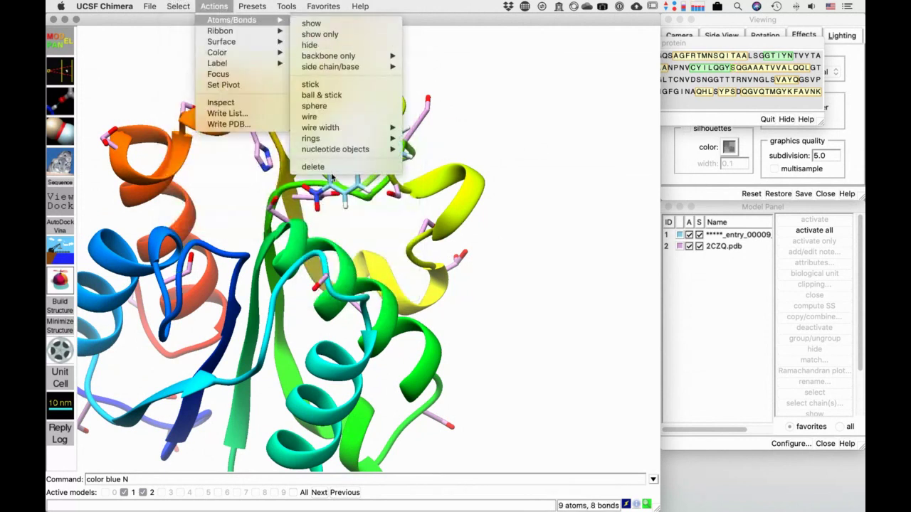
left_click(311, 23)
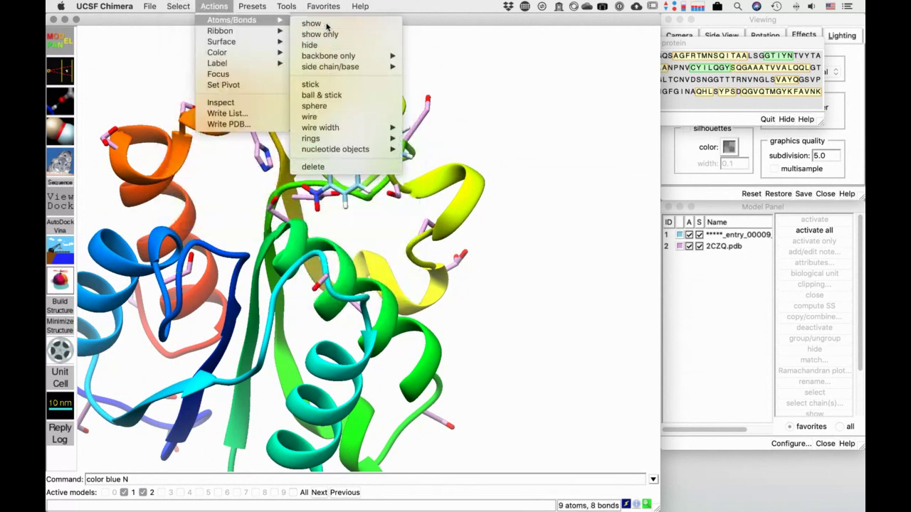
left_click(213, 6)
mouse_move(234, 20)
left_click(311, 23)
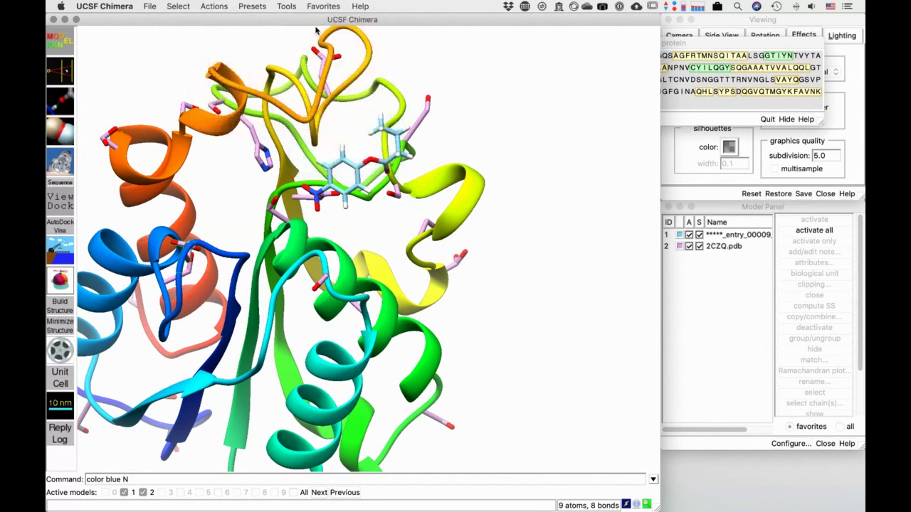
Bring the chain B sequence window back to the front and check Asp 159 and Asp 169 by selecting them
left_click_drag(567, 230, 441, 205)
key("ctrl+Up")
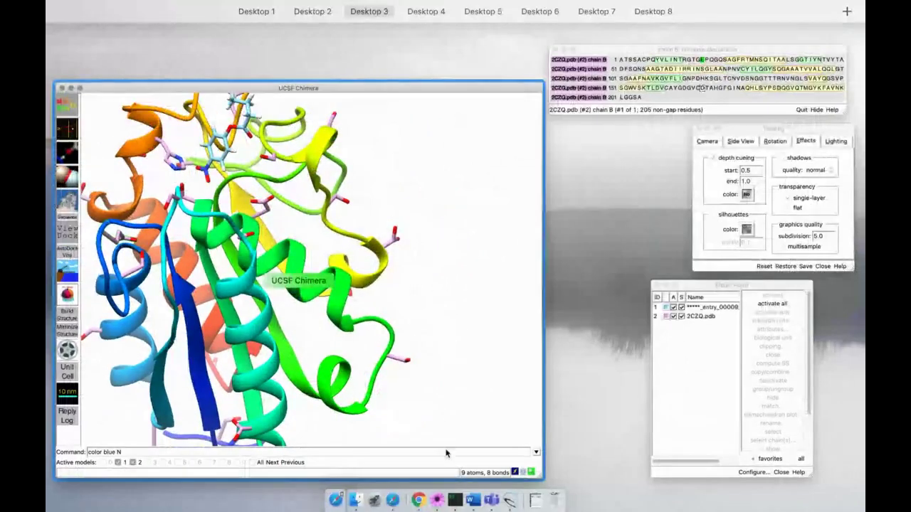
left_click(417, 242)
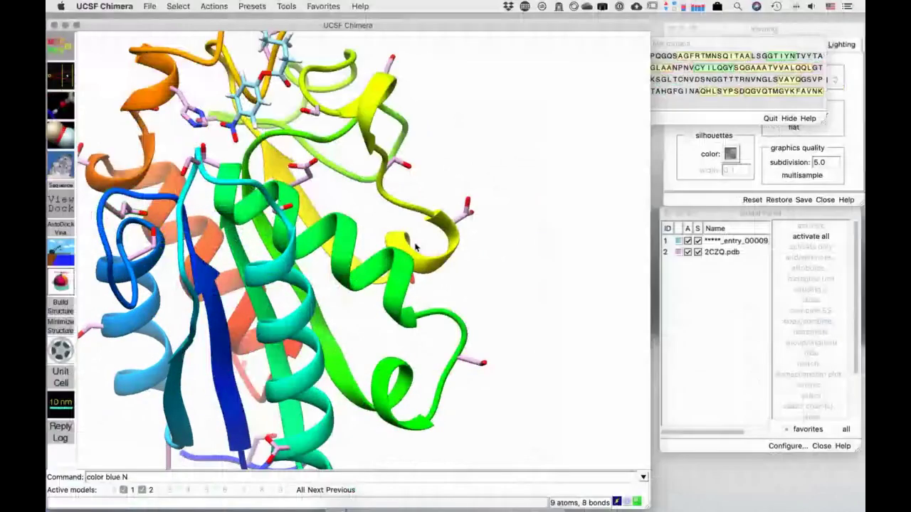
key("ctrl+Down")
left_click(349, 280)
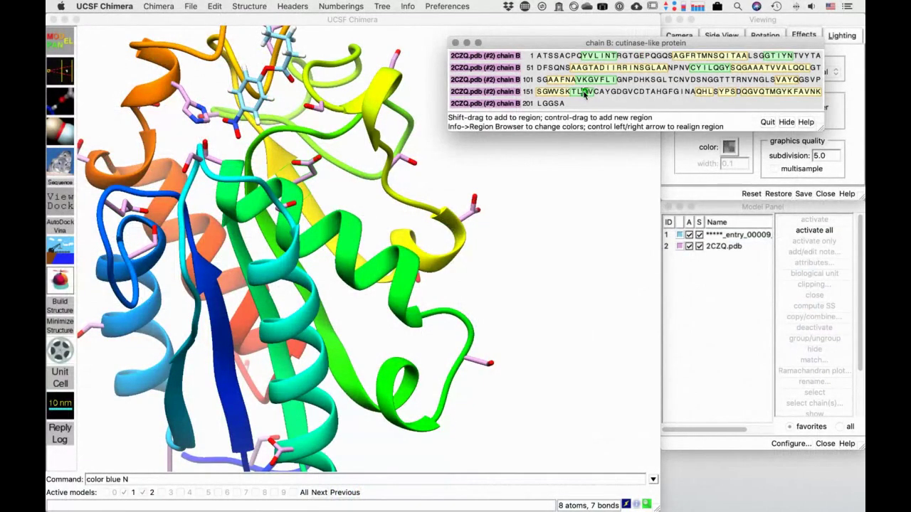
left_click(642, 93)
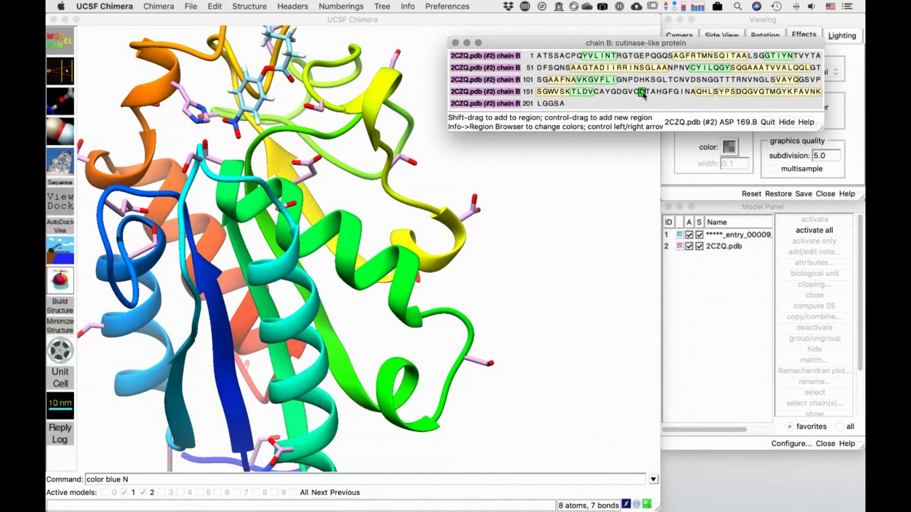
Select all aspartate residues, show their atoms and bonds in the structure, and clear the selection
left_click(189, 36)
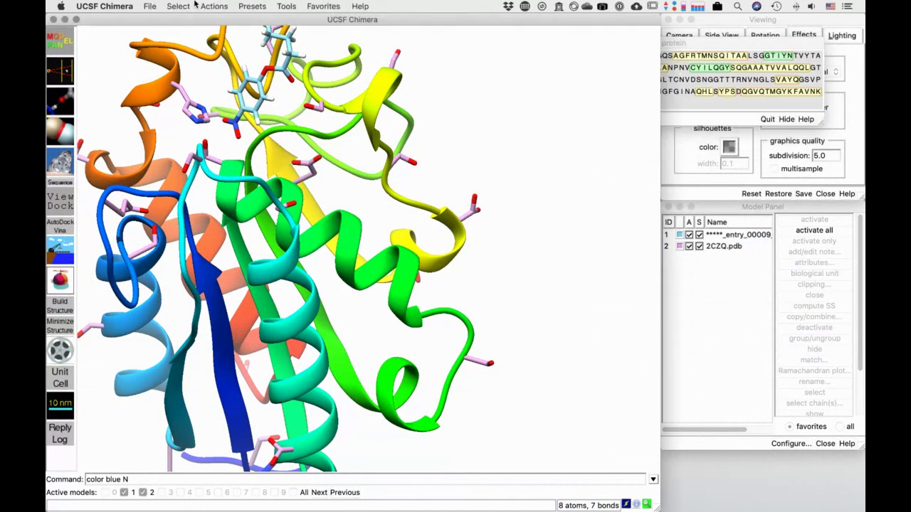
left_click(178, 6)
mouse_move(197, 43)
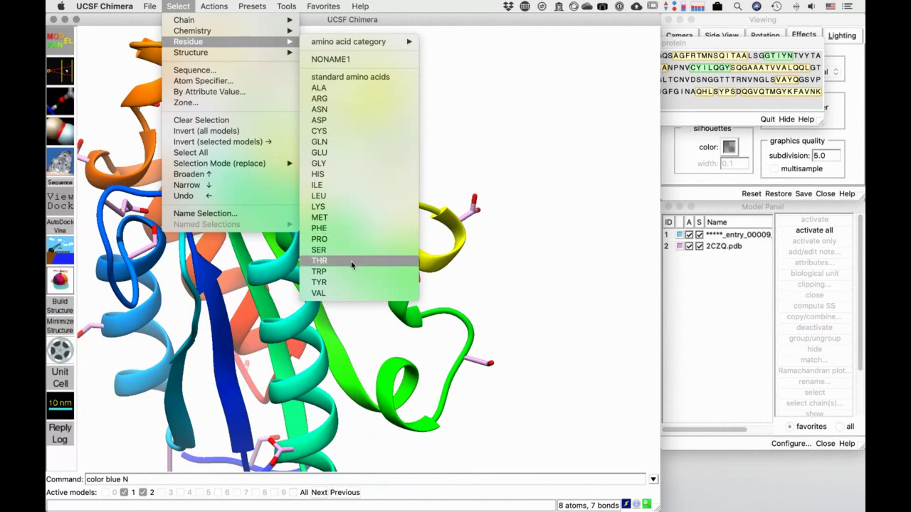
left_click(319, 120)
left_click(213, 5)
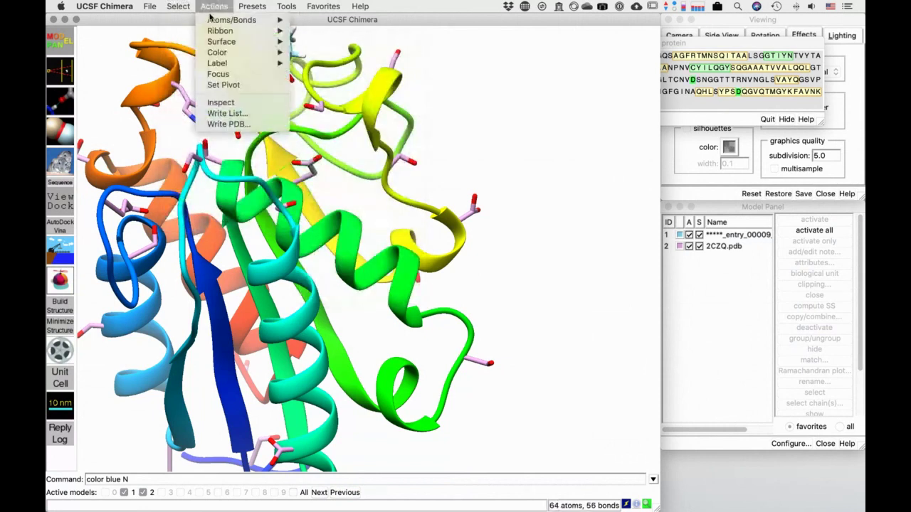
mouse_move(262, 25)
left_click(311, 24)
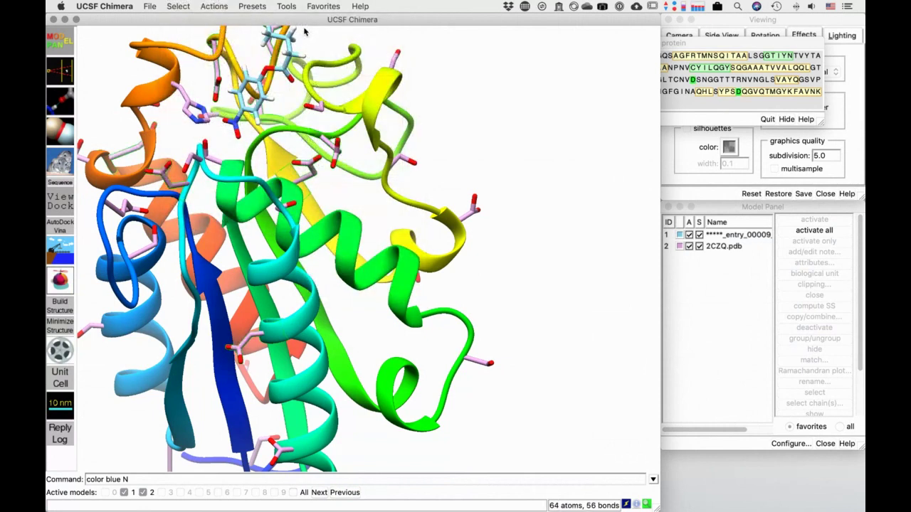
left_click(570, 162, "ctrl")
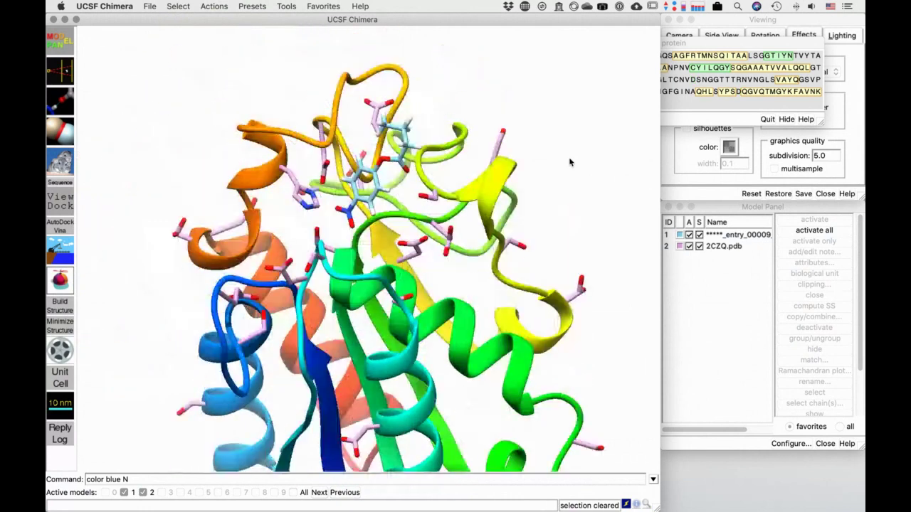
Select Ser 85 together with the nearby His 180 and the aspartate beside it as whole residues in the active site
scroll(403, 162, "up", 5)
left_click_drag(404, 162, 341, 173)
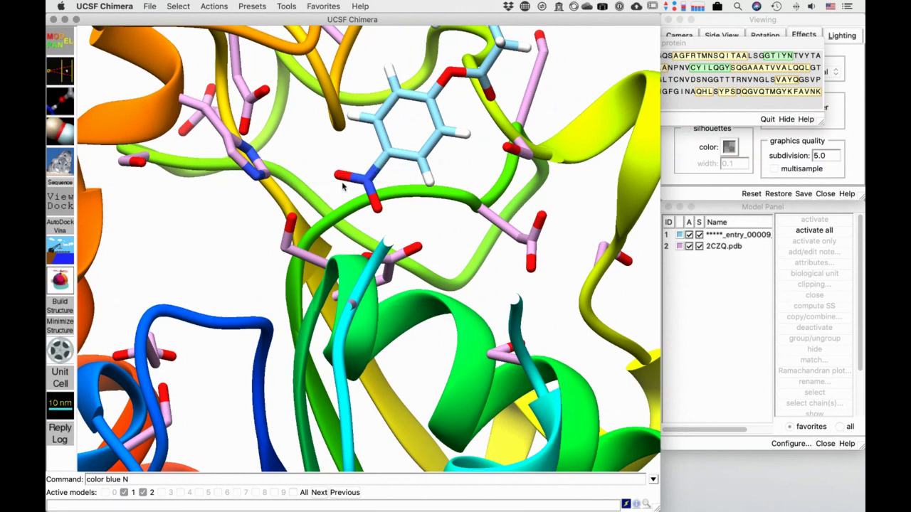
left_click_drag(363, 185, 367, 263)
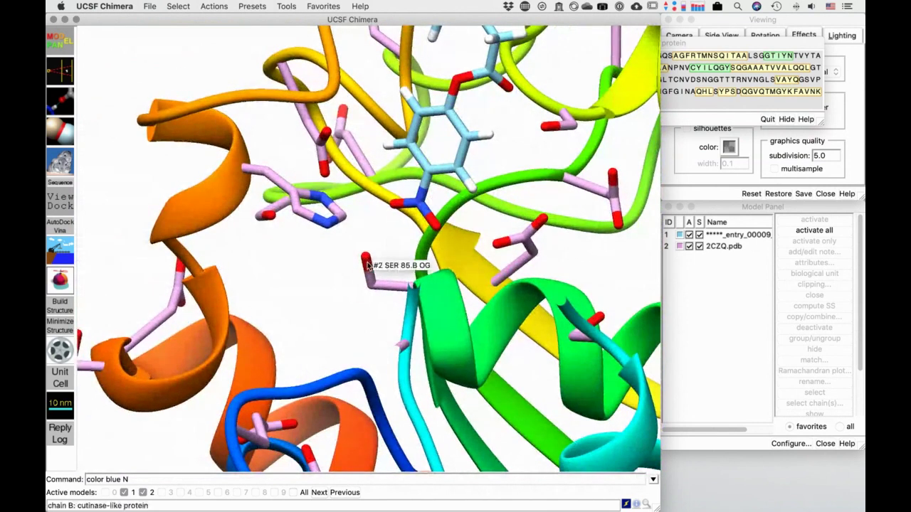
left_click(370, 286, "ctrl")
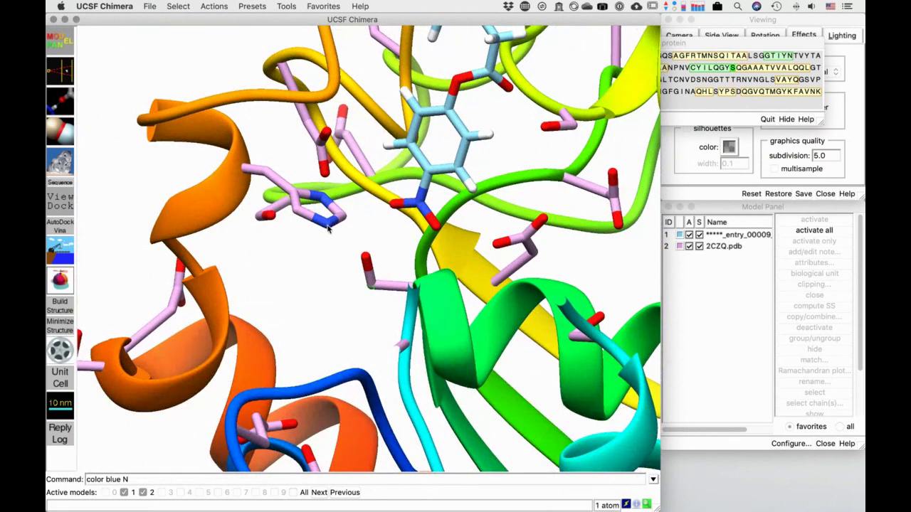
left_click(329, 222, "ctrl")
key("Up")
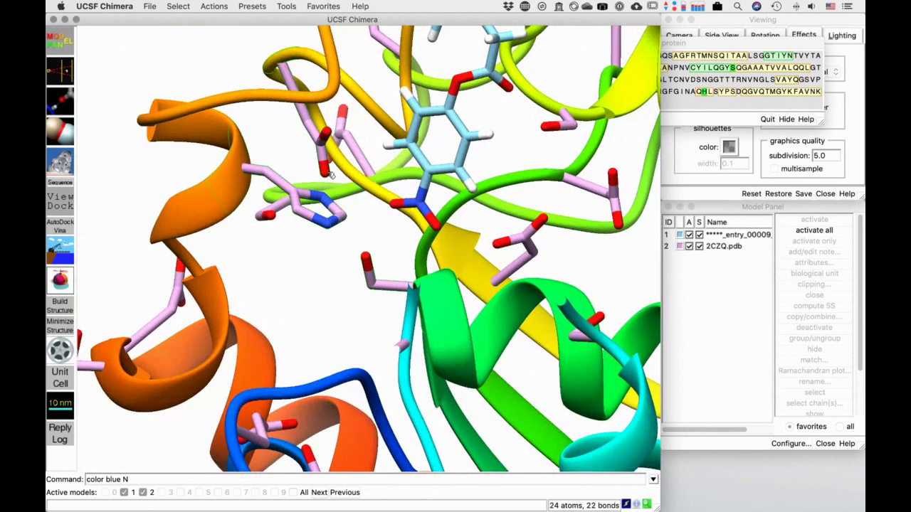
Display the selected serine, histidine and aspartate residues in the ball & stick style
left_click(222, 5)
mouse_move(231, 20)
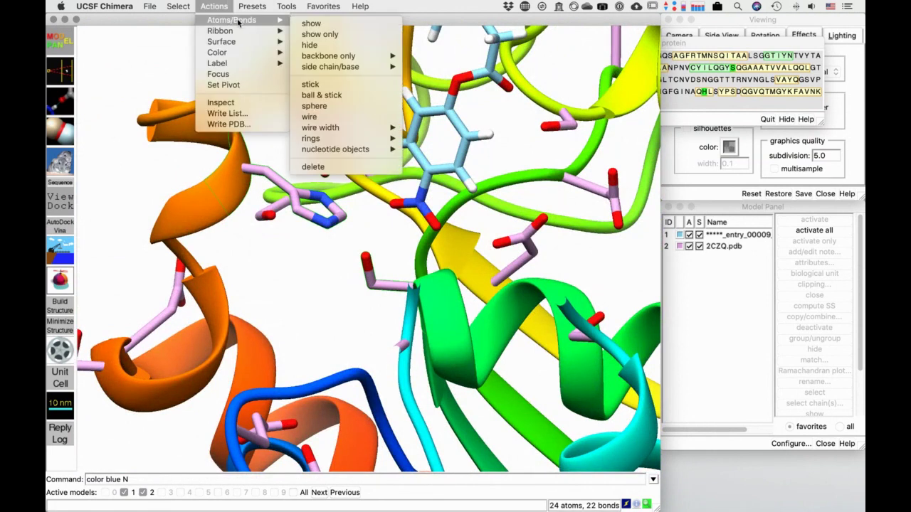
left_click(335, 95)
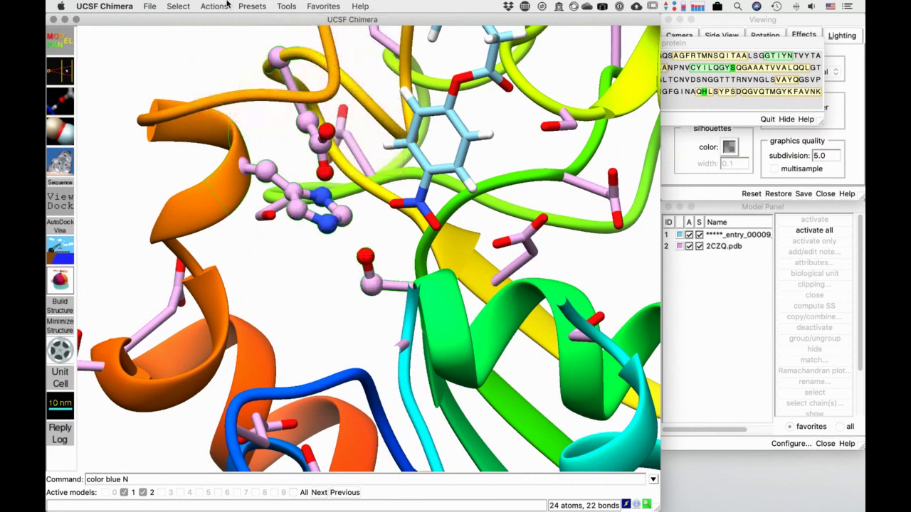
Display the selected serine, histidine and aspartate residues as spheres and clear the selection
left_click(215, 6)
mouse_move(229, 20)
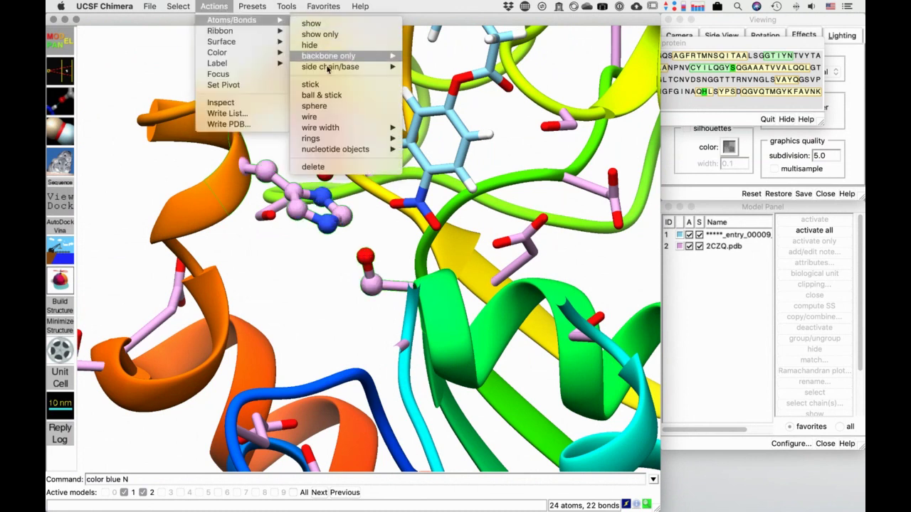
left_click(322, 106)
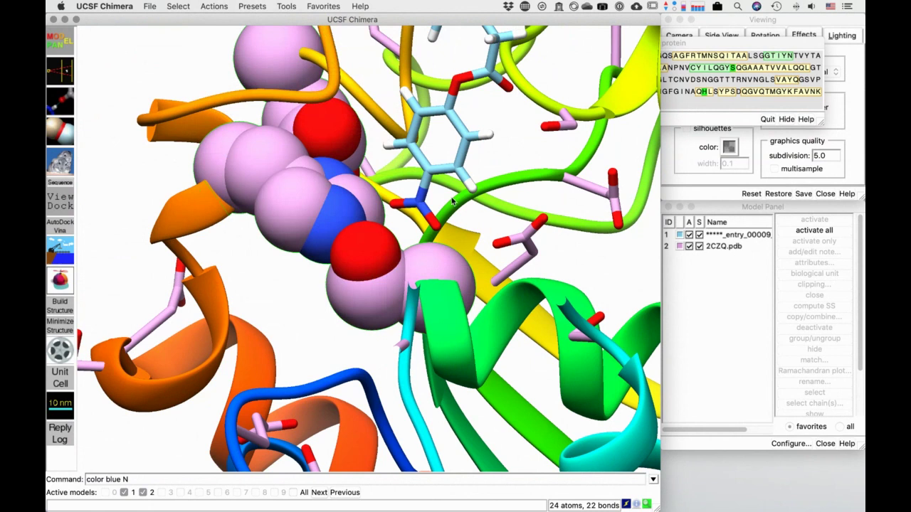
left_click_drag(489, 180, 361, 185)
left_click(360, 185, "ctrl")
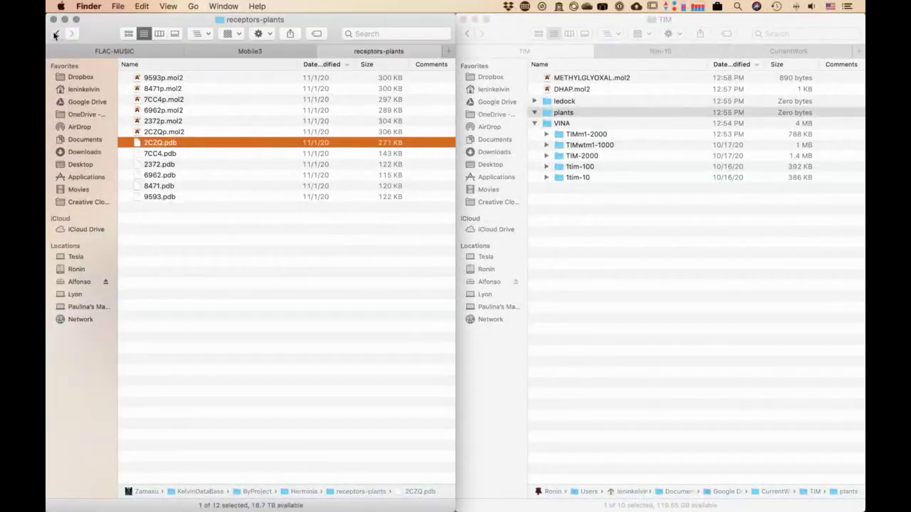
Return to Chimera and open the Vina docking result pNPB.pdbqt from the Herminia/vina/2CZQ/pNPB folder in ViewDock
left_click(55, 33)
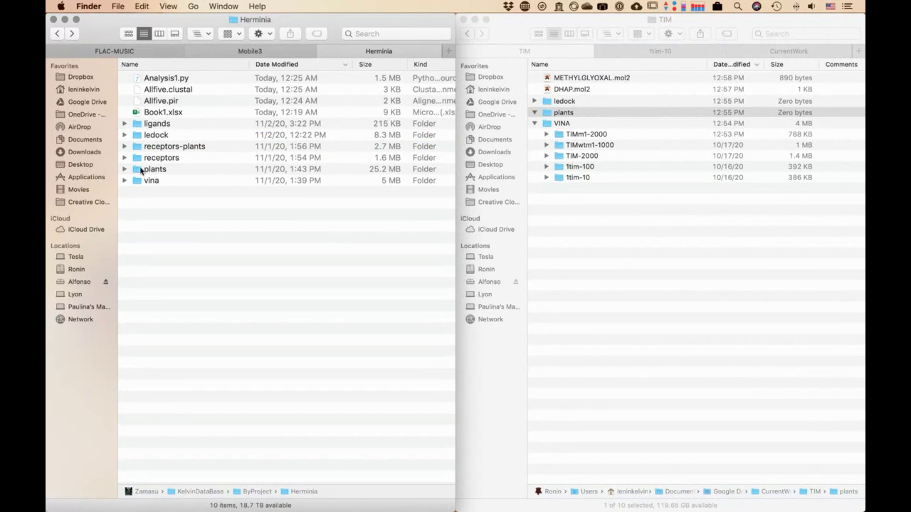
key("ctrl+Right")
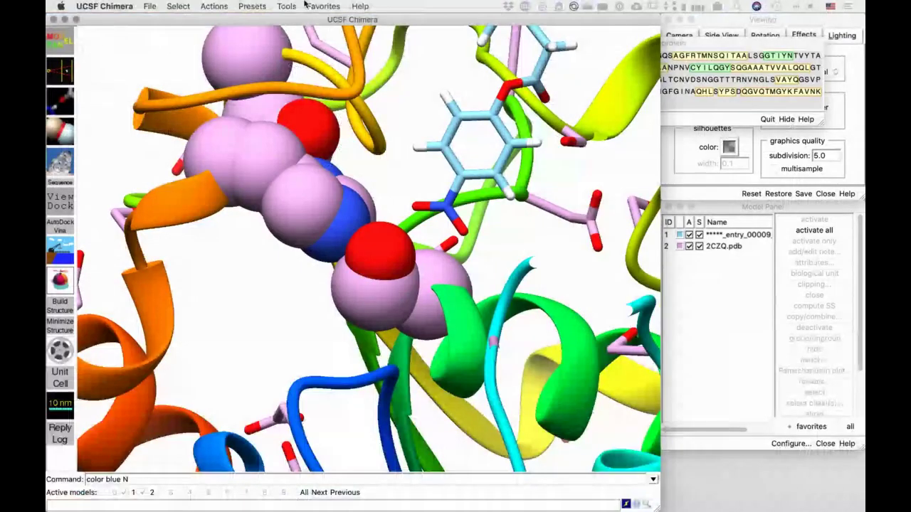
left_click(324, 6)
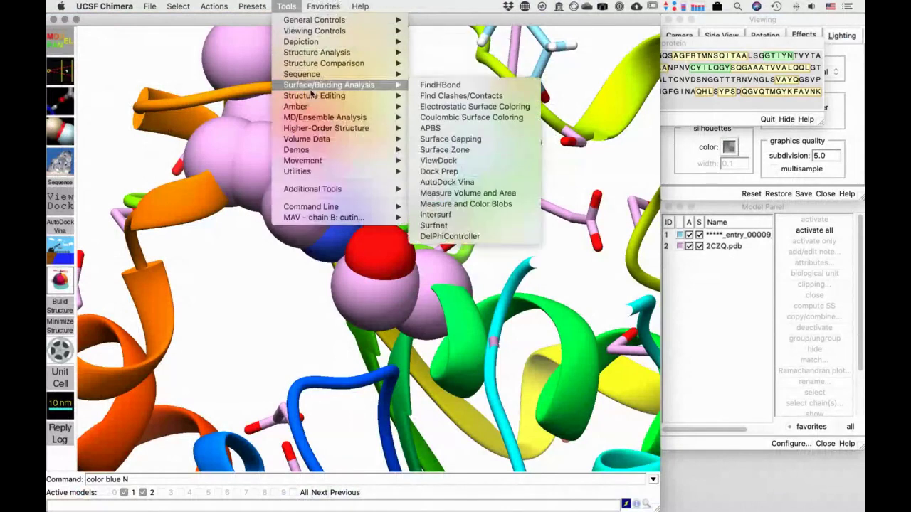
mouse_move(356, 85)
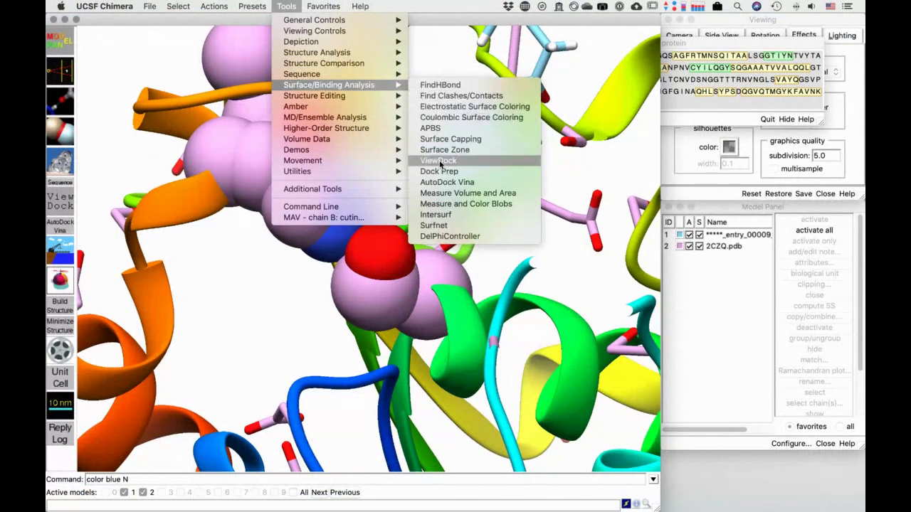
left_click(439, 160)
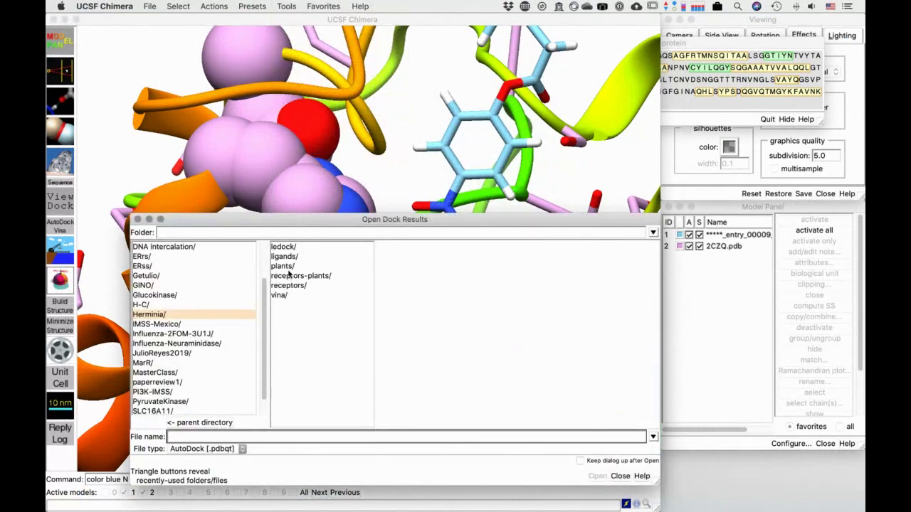
left_click(276, 295)
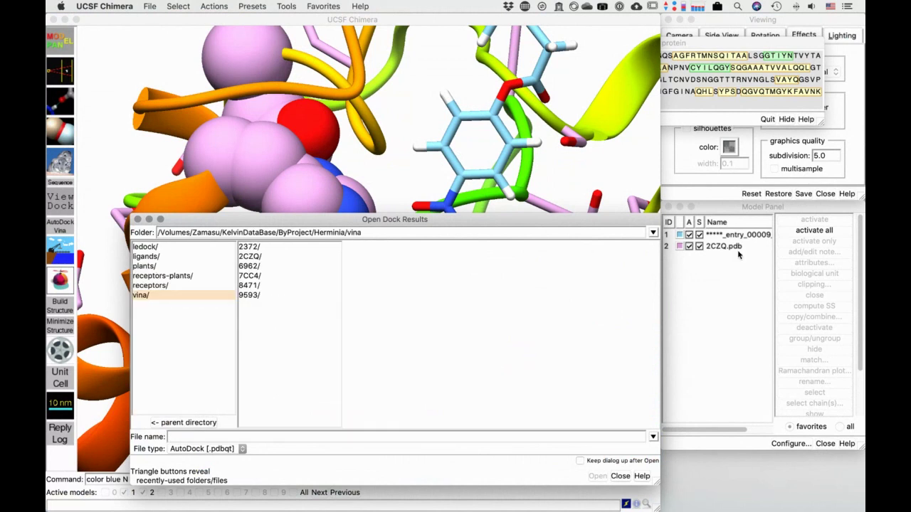
left_click(263, 259)
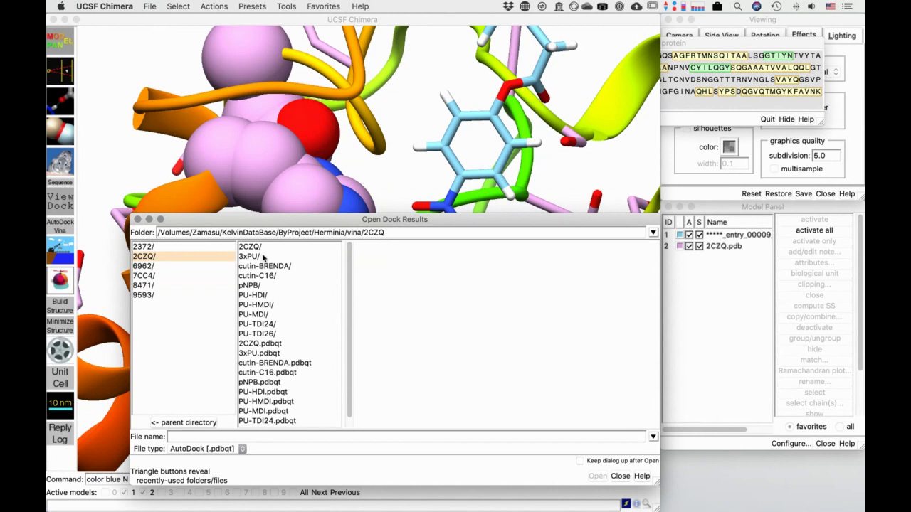
left_click(263, 285)
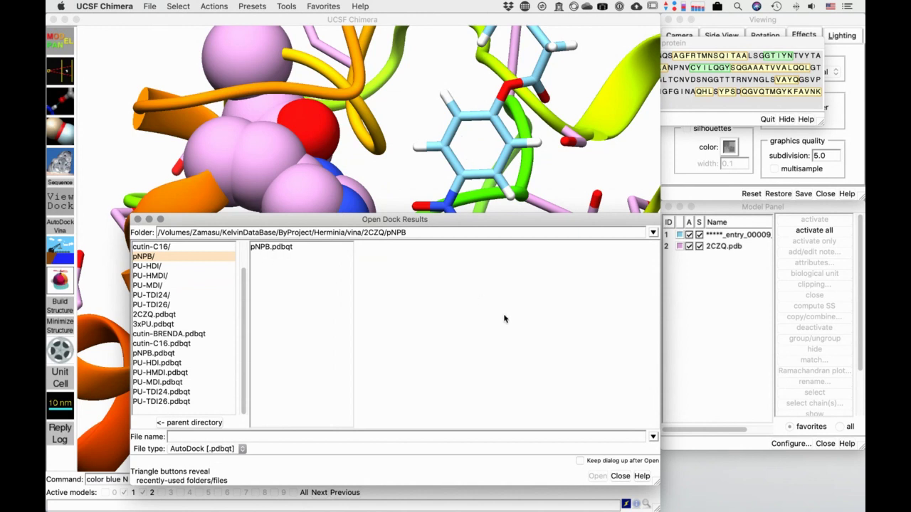
left_click(282, 249)
left_click(598, 477)
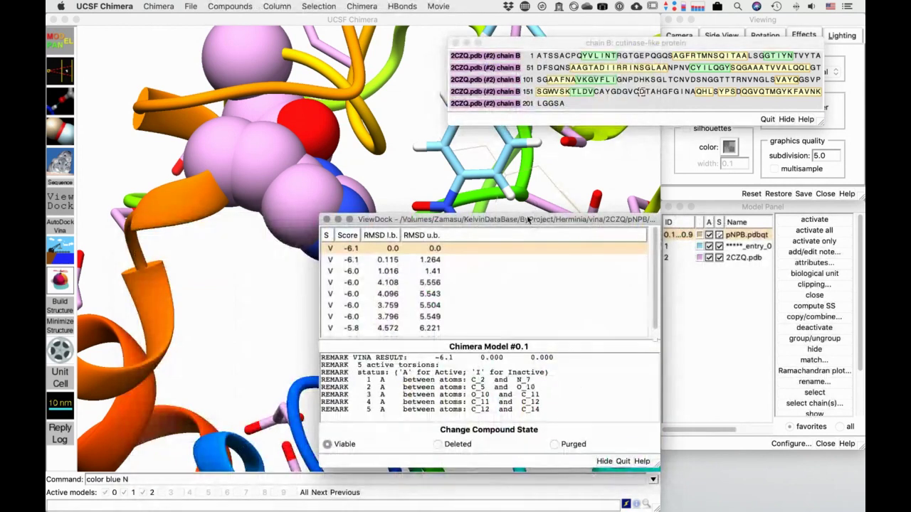
Move the ViewDock list off the structure, step through the first four pNPB poses, and return to the first pose
left_click_drag(529, 220, 725, 256)
left_click(583, 159)
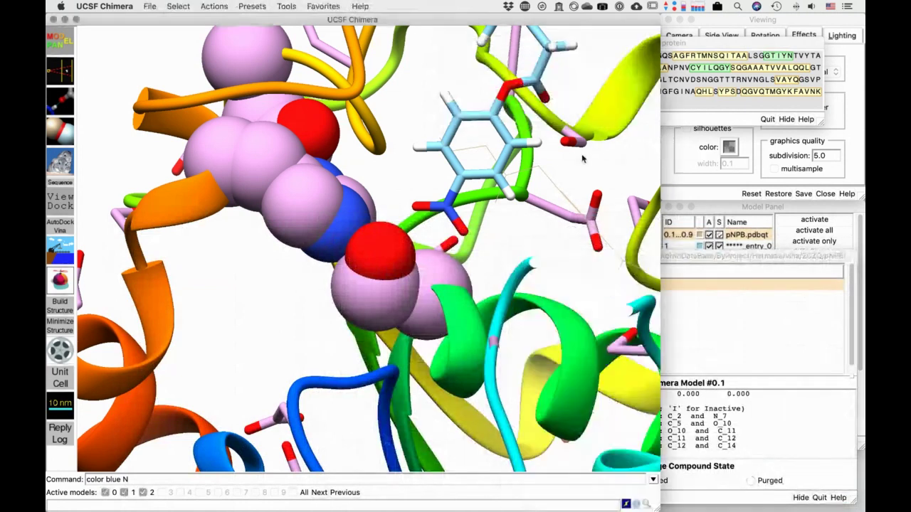
left_click_drag(582, 159, 612, 278)
left_click(636, 278)
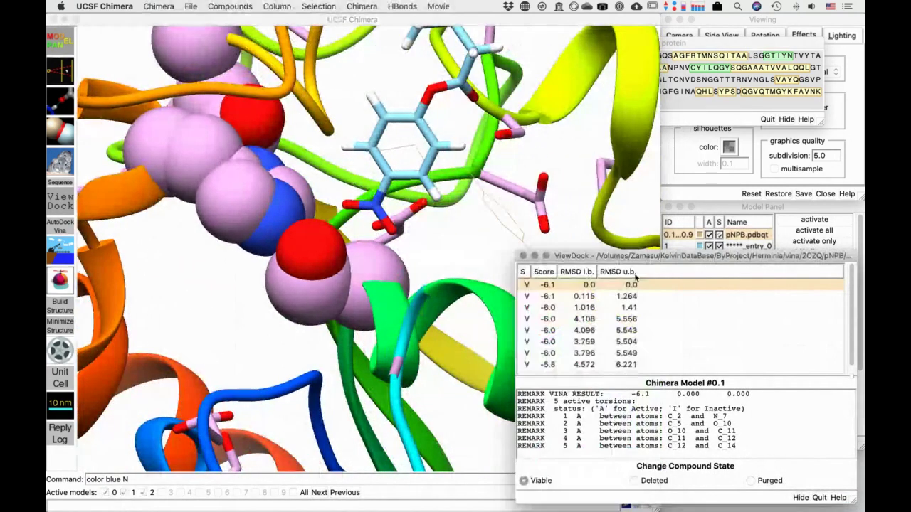
left_click(627, 296)
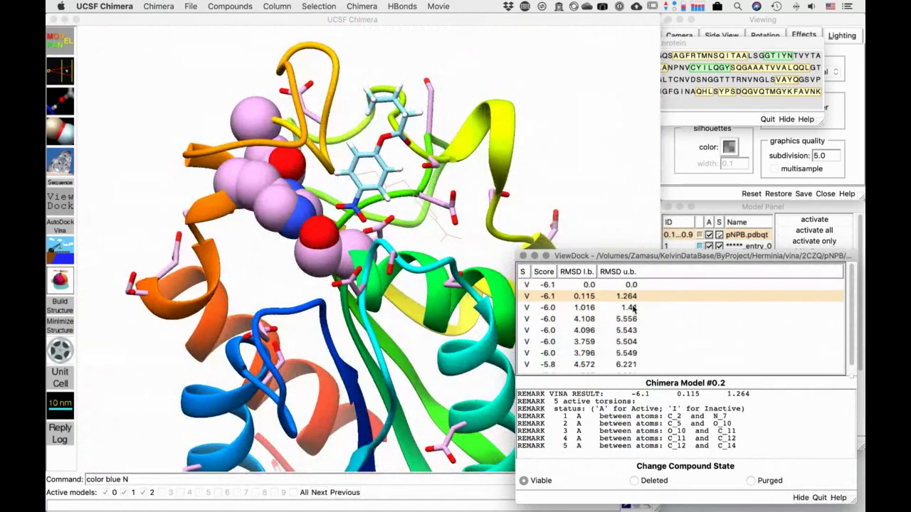
left_click(633, 308)
left_click(631, 285)
left_click(631, 297)
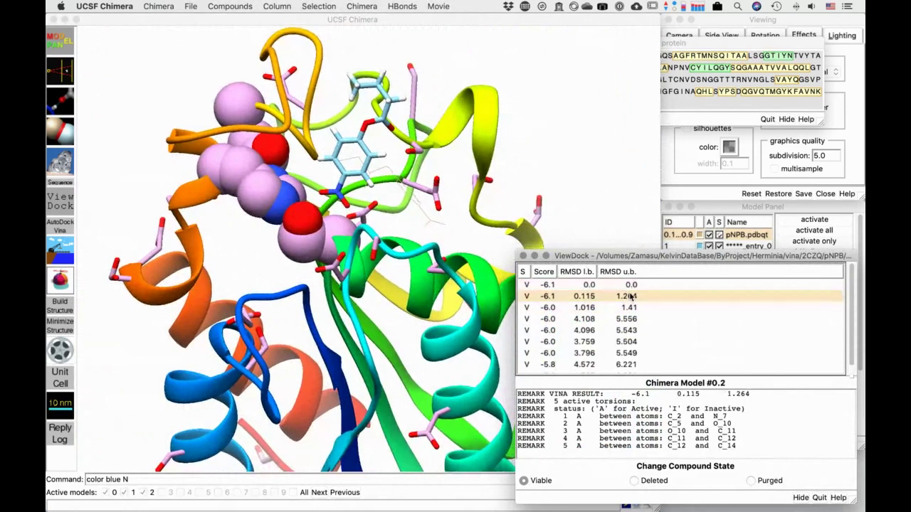
key("Down")
key("Down")
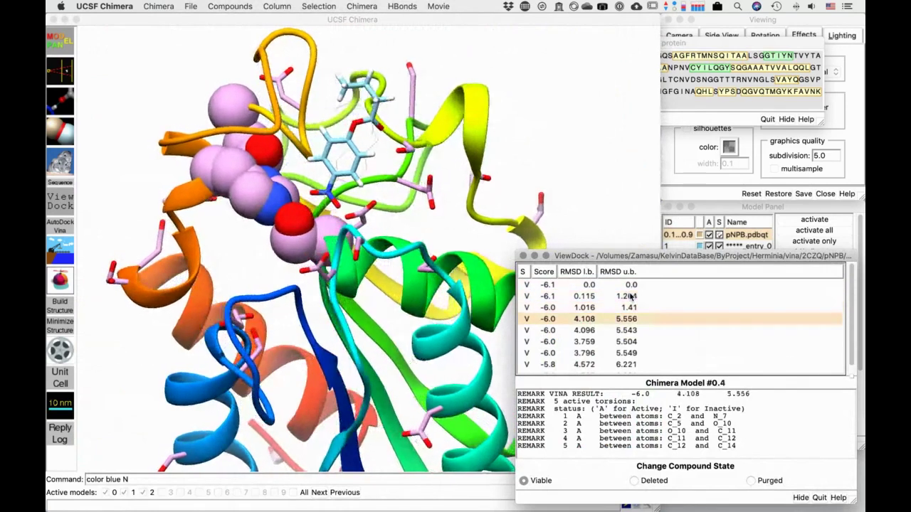
left_click(569, 285)
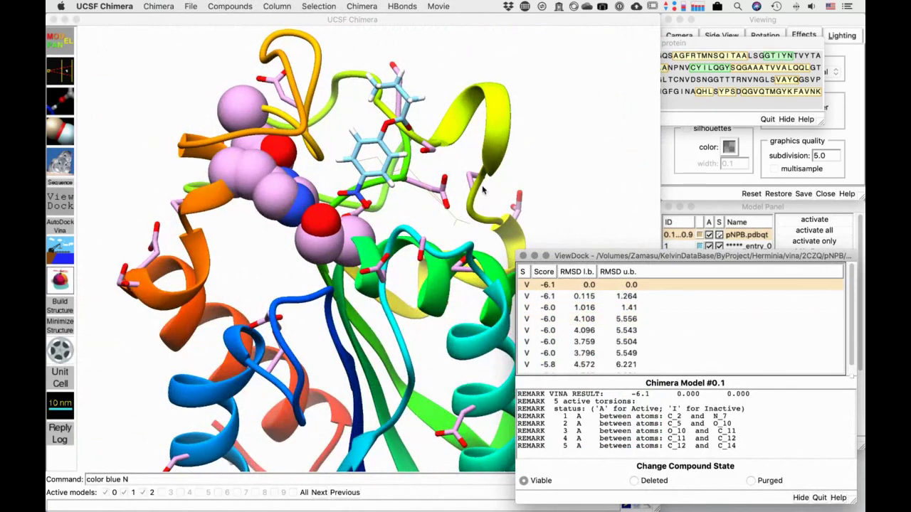
Select the whole molecule of the first Vina pose and display it in the stick style
left_click(453, 220)
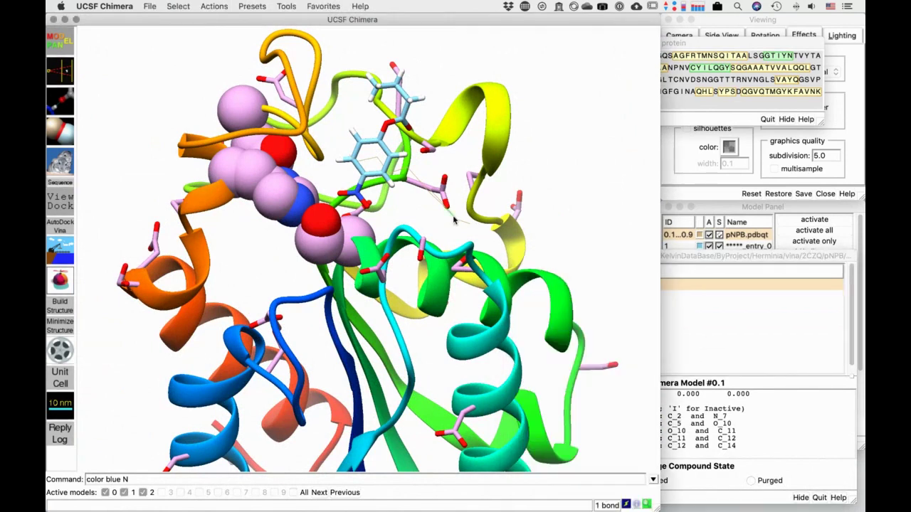
key("Up")
left_click(215, 6)
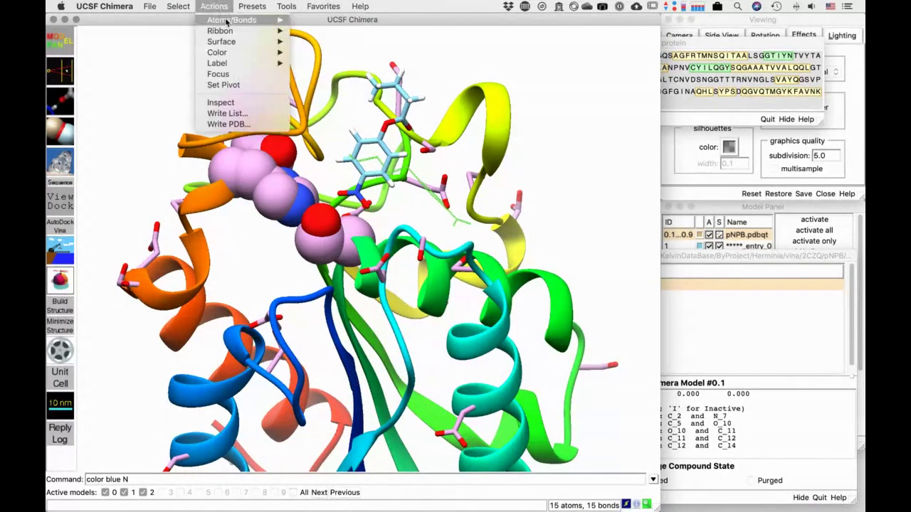
mouse_move(227, 21)
left_click(373, 24)
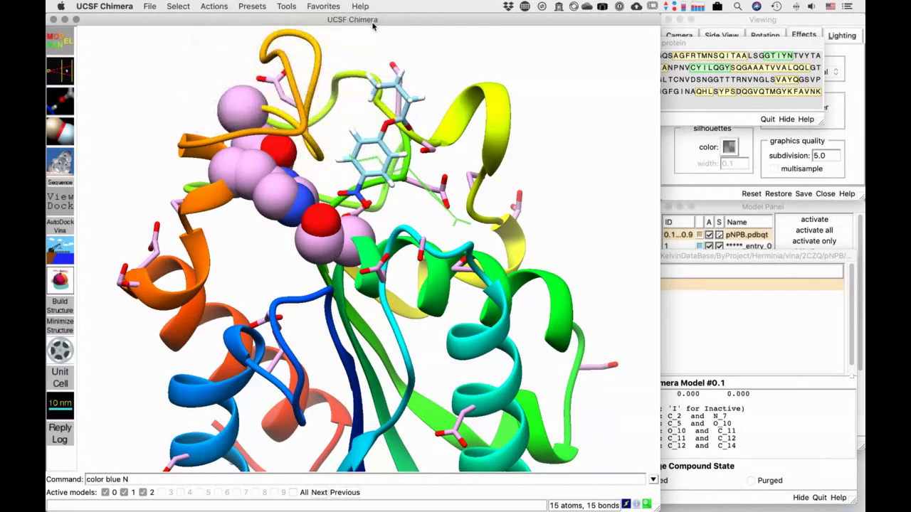
left_click(215, 6)
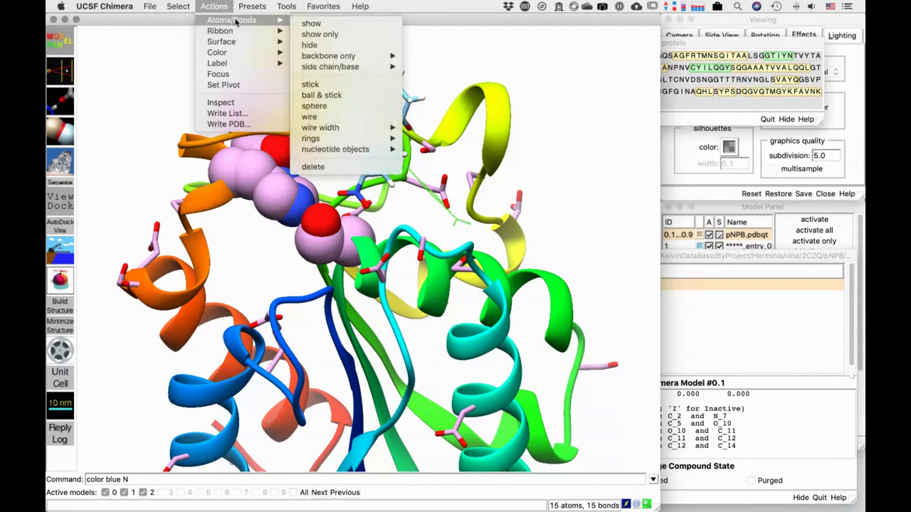
left_click(346, 91)
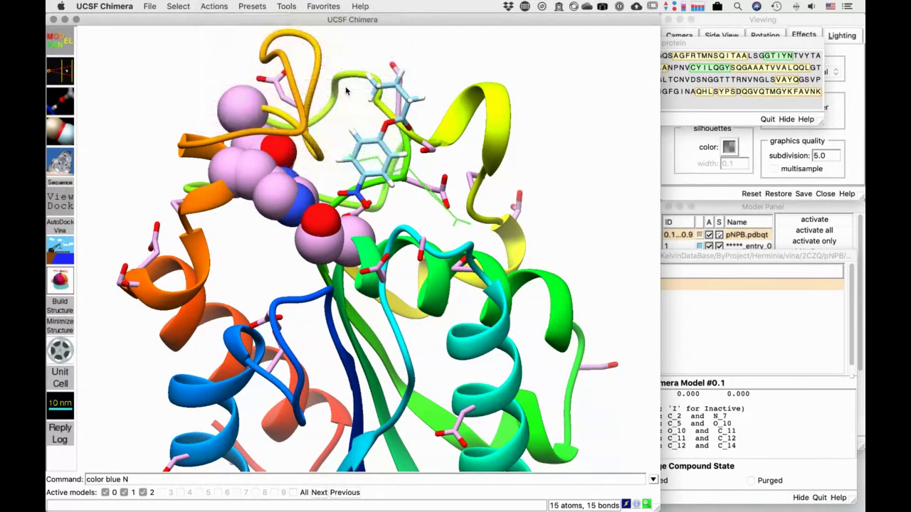
Color the selected Vina pose by heteroatom and clear the selection
left_click(214, 6)
mouse_move(221, 53)
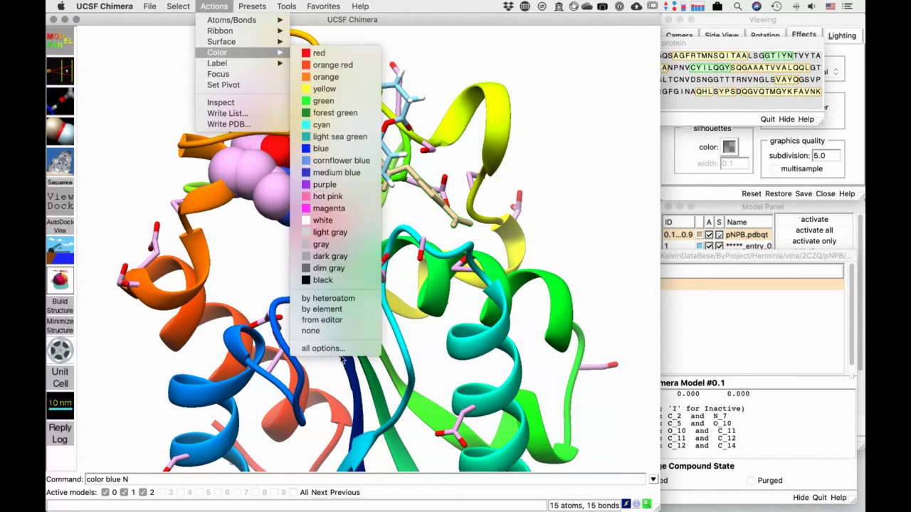
left_click(341, 299)
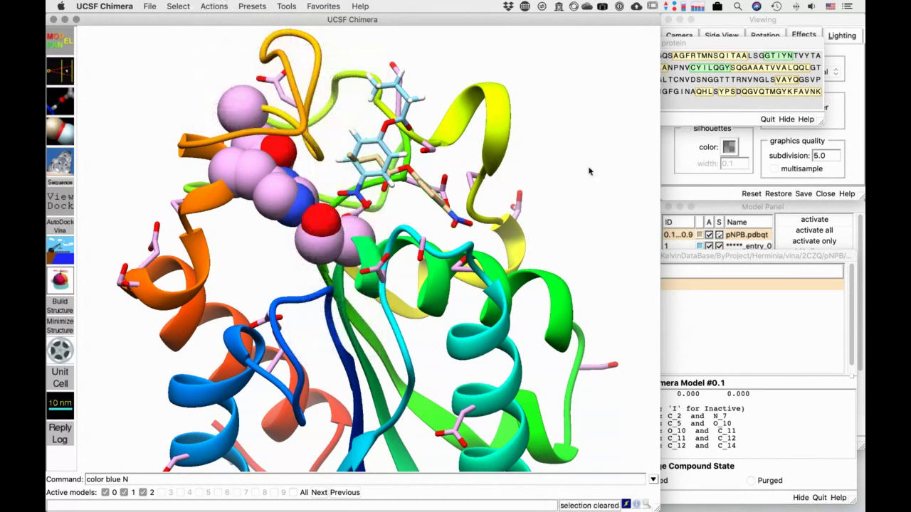
Enable clipping in the side view and bring the far clipping plane in to fade out the protein behind the docked ligands
left_click(707, 256)
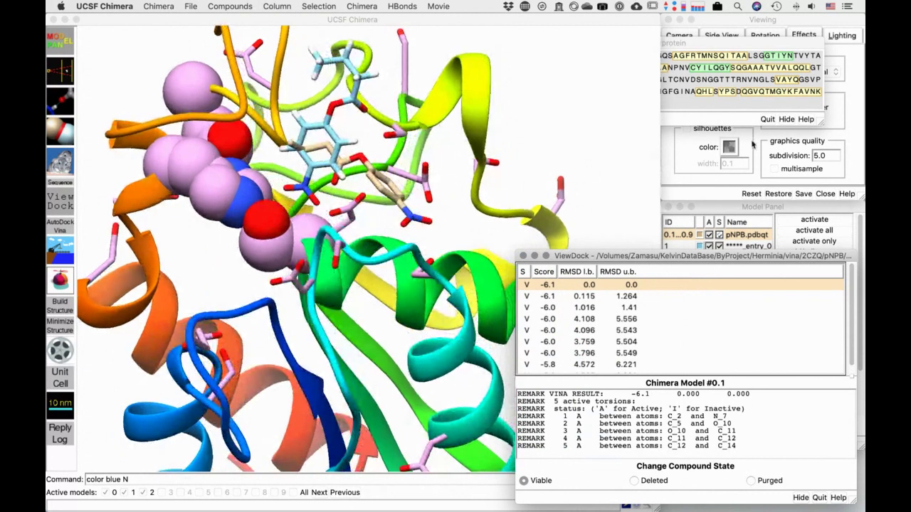
left_click(693, 178)
left_click(722, 36)
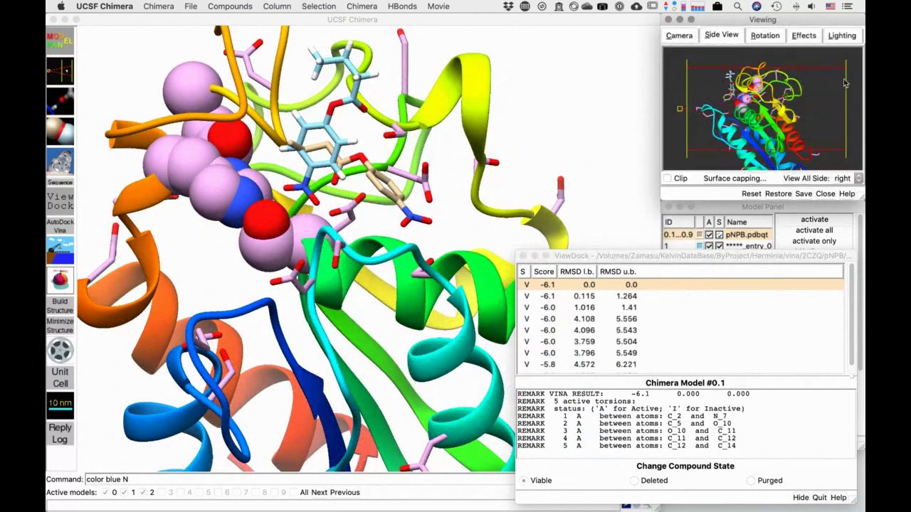
left_click(667, 178)
left_click(667, 178)
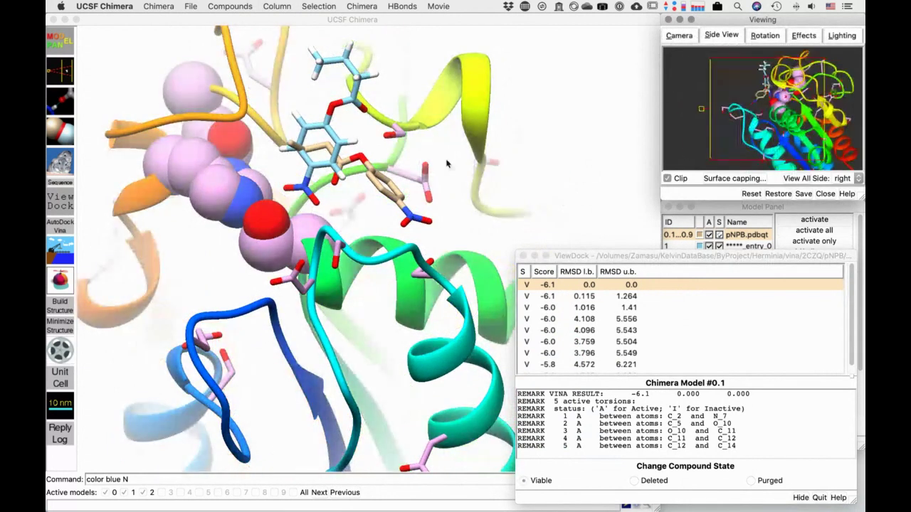
left_click(427, 163)
scroll(427, 163, "up", 3)
left_click_drag(427, 164, 318, 194)
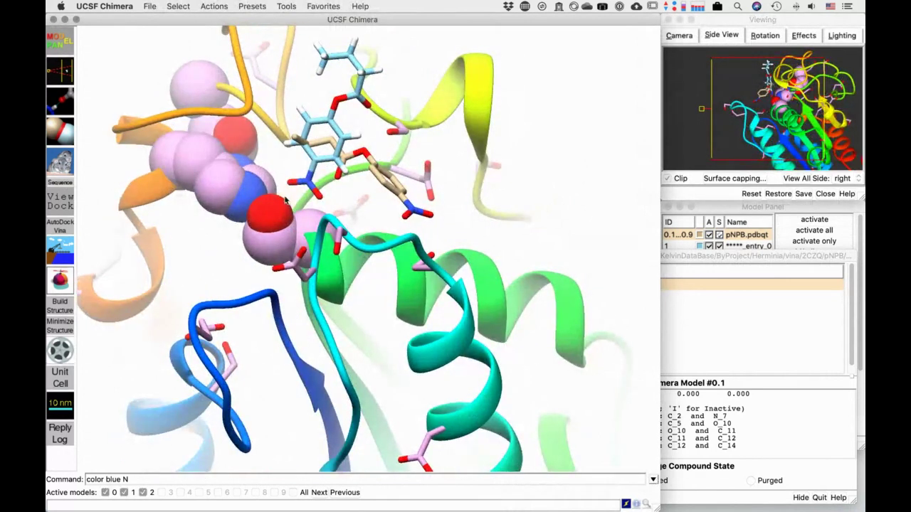
left_click_drag(357, 157, 384, 100)
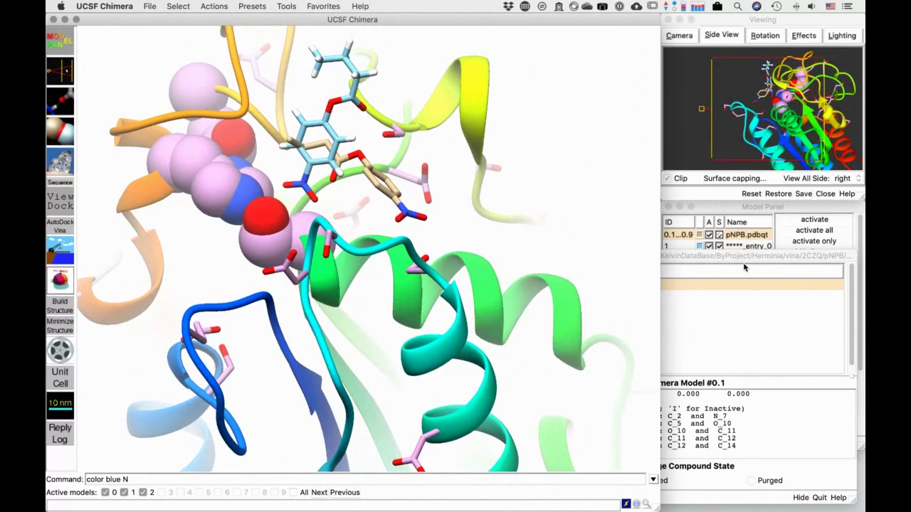
Compare the first four Vina poses in ViewDock with the PLANTS ligand pose beside the catalytic residues
left_click(745, 267)
left_click(664, 293)
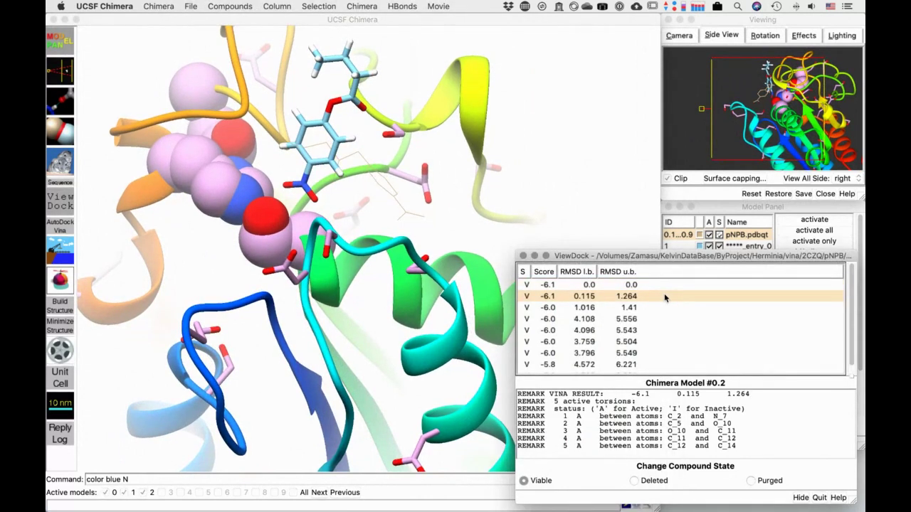
left_click(641, 288)
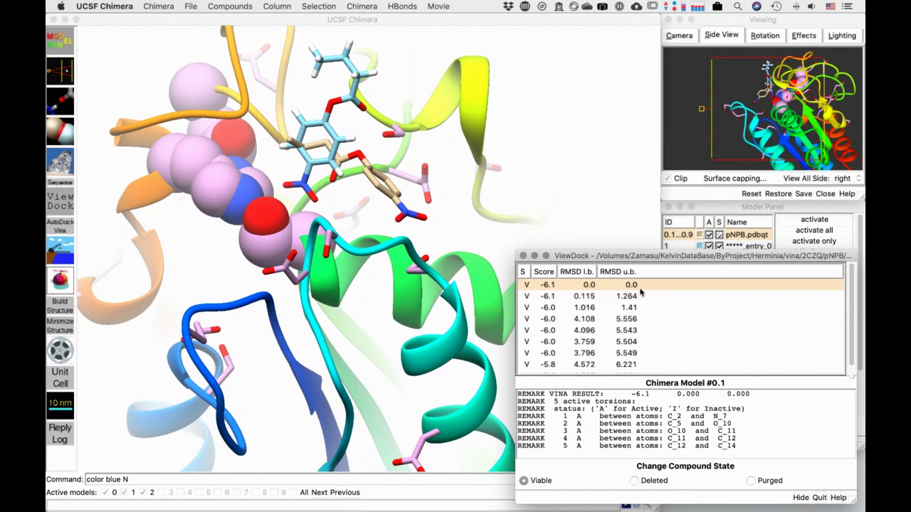
left_click(641, 305)
left_click(641, 319)
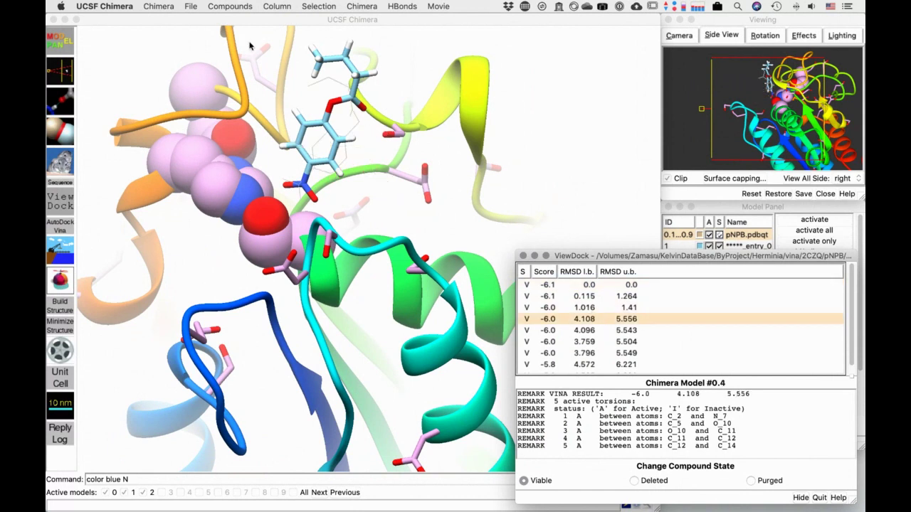
Select the residue named NONAME1
left_click(192, 6)
left_click(192, 6)
left_click(192, 5)
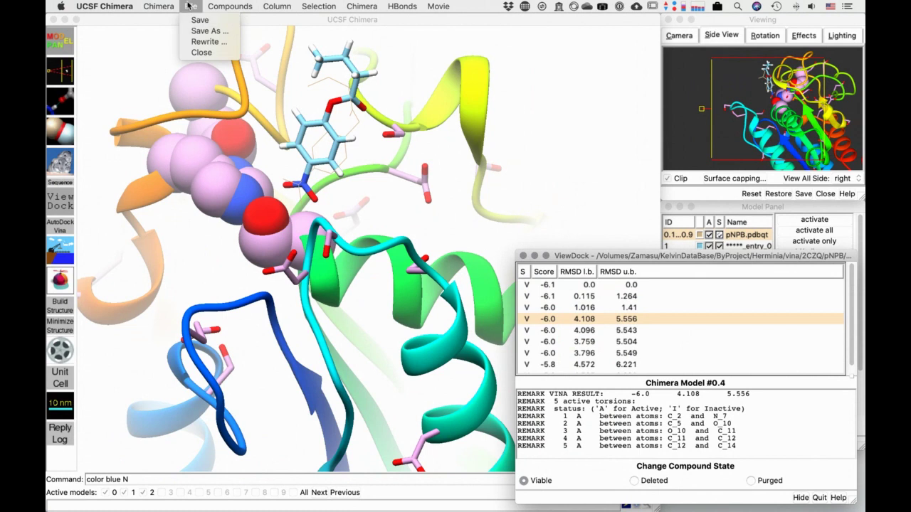
left_click(193, 6)
left_click(182, 19)
left_click(178, 5)
mouse_move(207, 41)
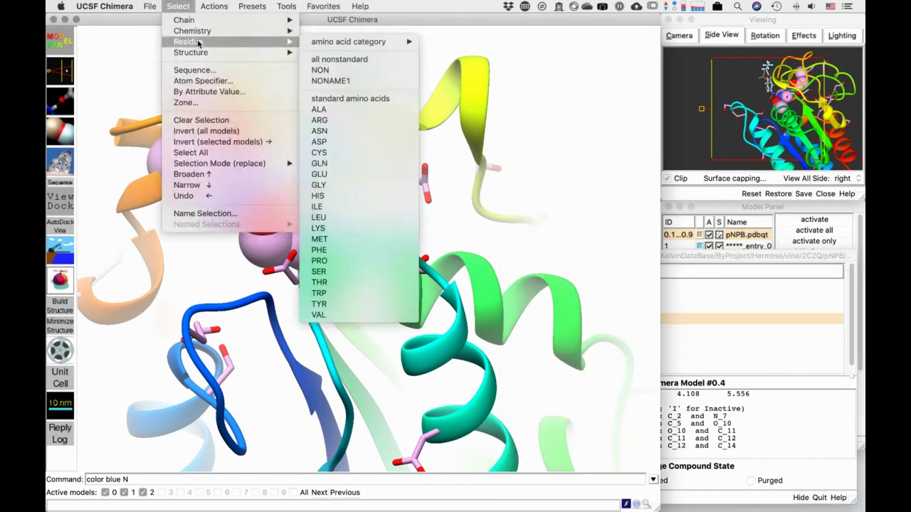
left_click(342, 80)
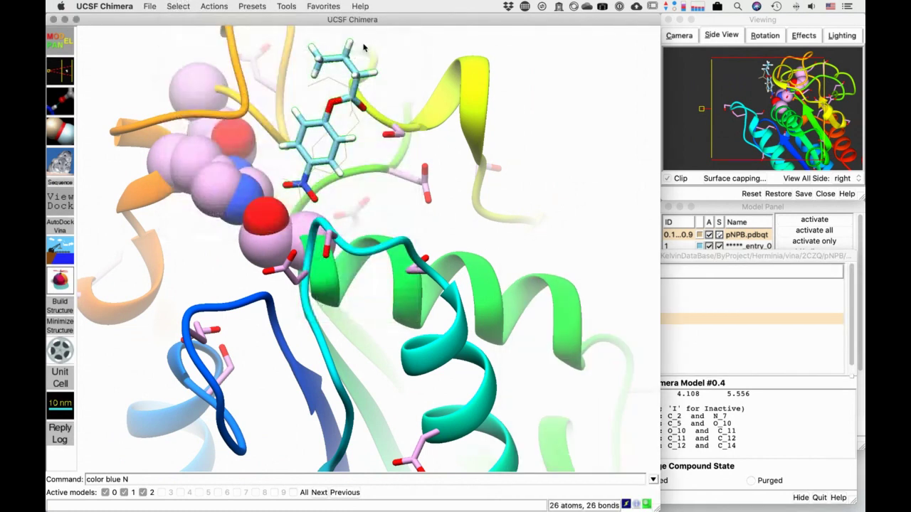
Select all residues named NON to include every Vina pose, and open the display options for their atoms and bonds
left_click(178, 6)
mouse_move(192, 41)
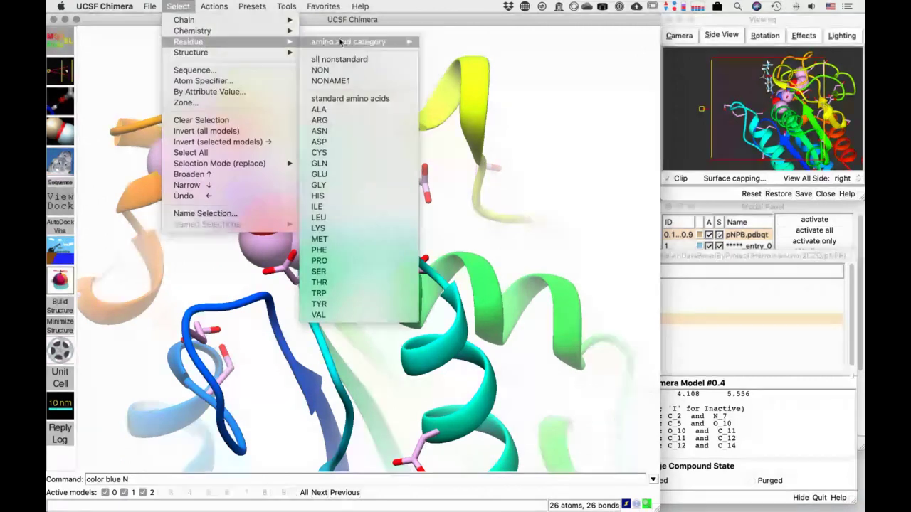
left_click(321, 70)
left_click(214, 6)
mouse_move(231, 19)
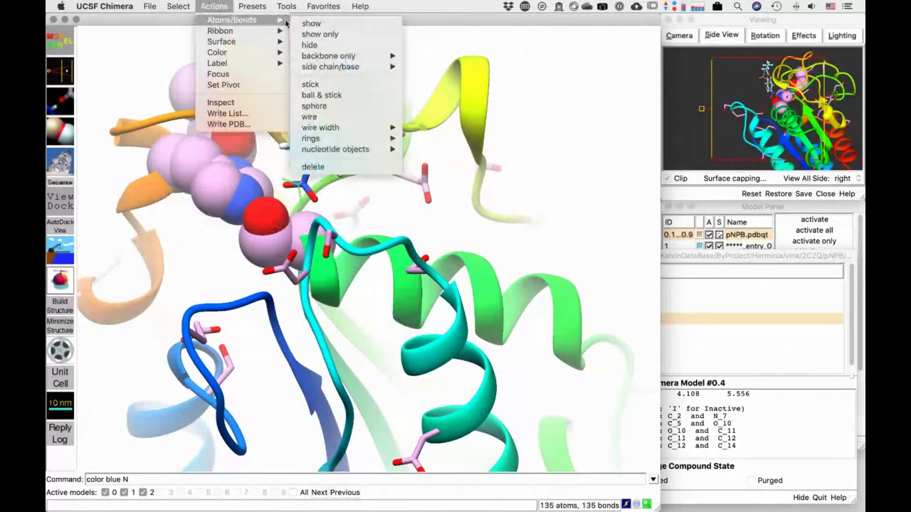
Show the selected ligand atoms and render them as sticks
left_click(311, 23)
left_click(211, 6)
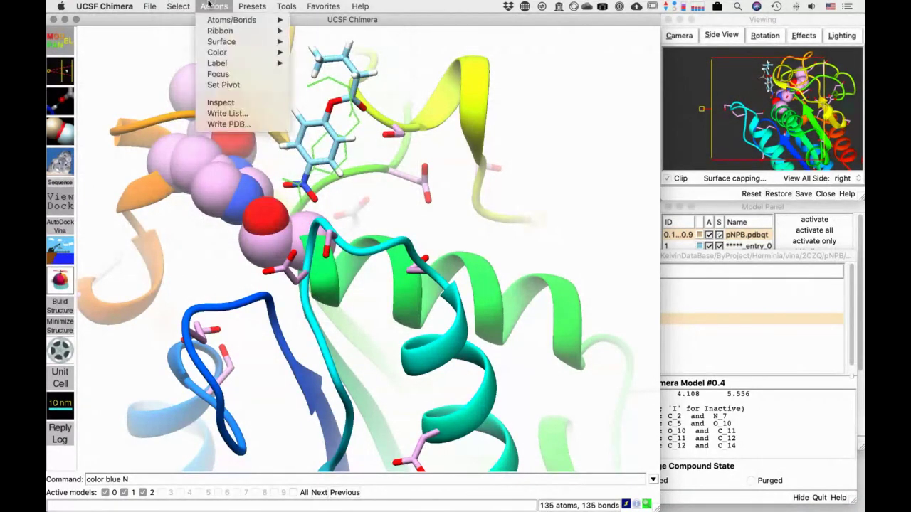
mouse_move(232, 20)
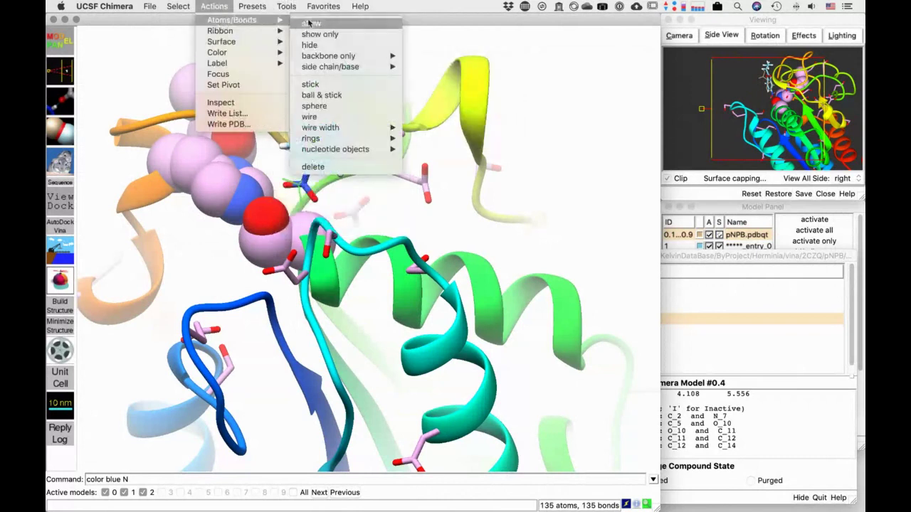
left_click(328, 86)
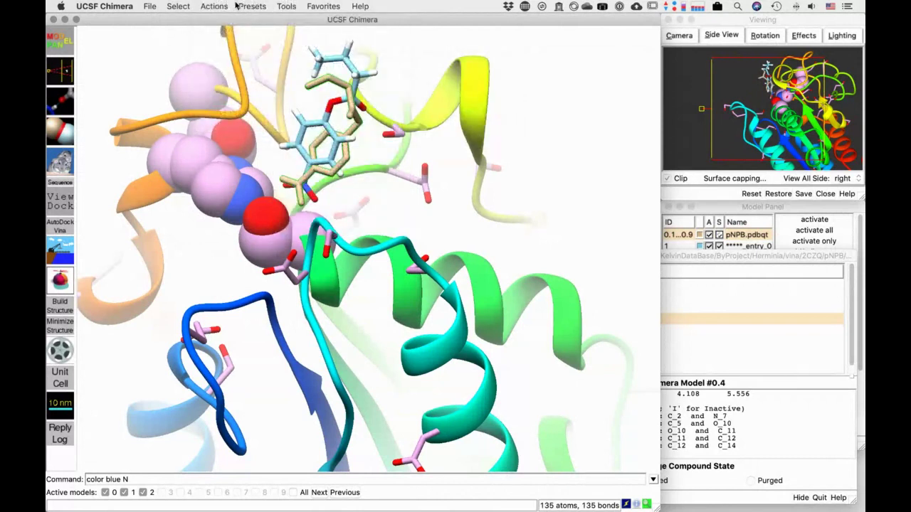
Color the selected ligand by heteroatom
left_click(224, 6)
mouse_move(231, 52)
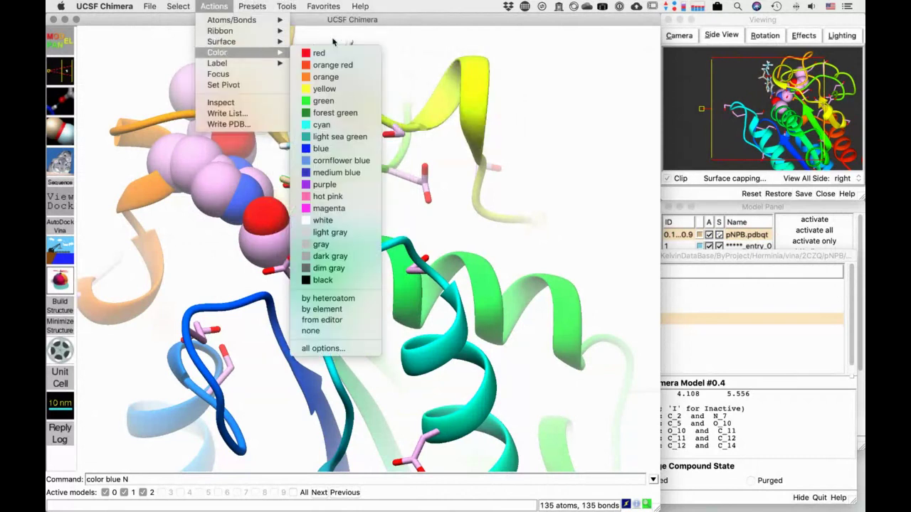
left_click(337, 301)
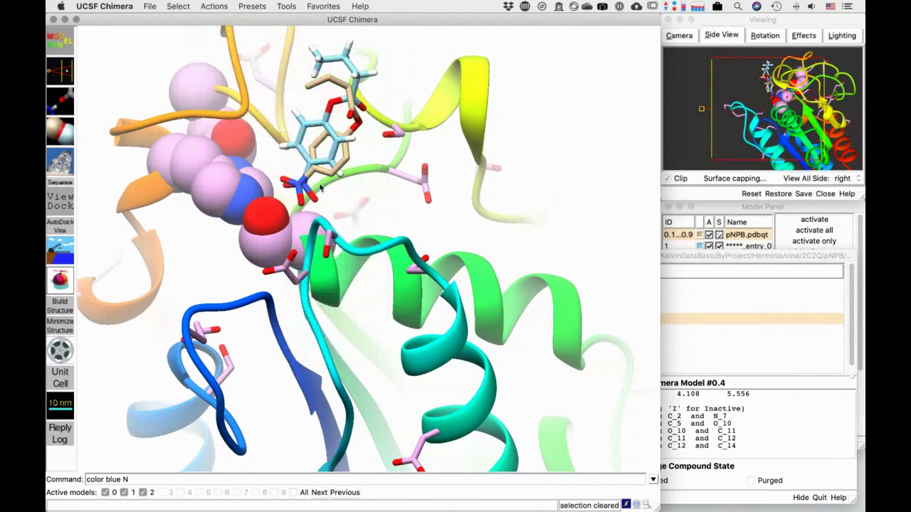
Step through the ViewDock poses from the third to the sixth, returning to the fourth to compare it with the other docked ligand
left_click(721, 256)
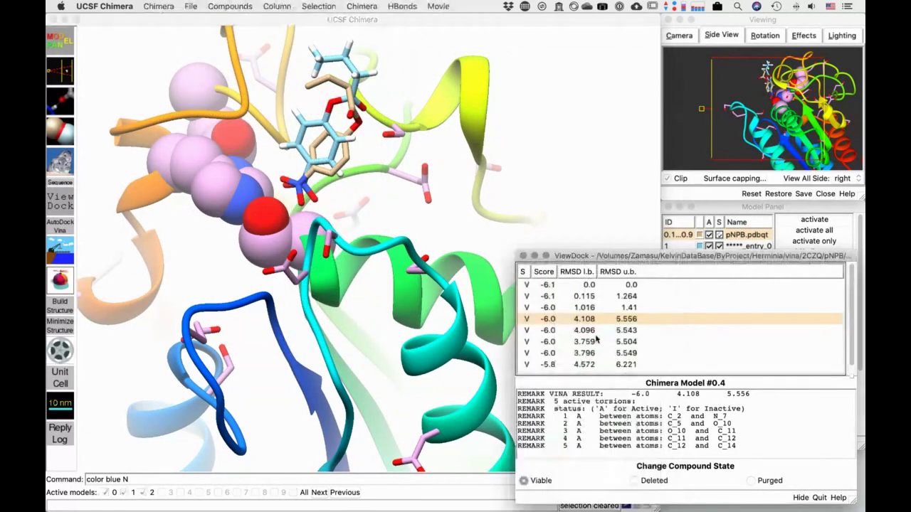
left_click(570, 308)
key("Down")
key("Down")
key("Down")
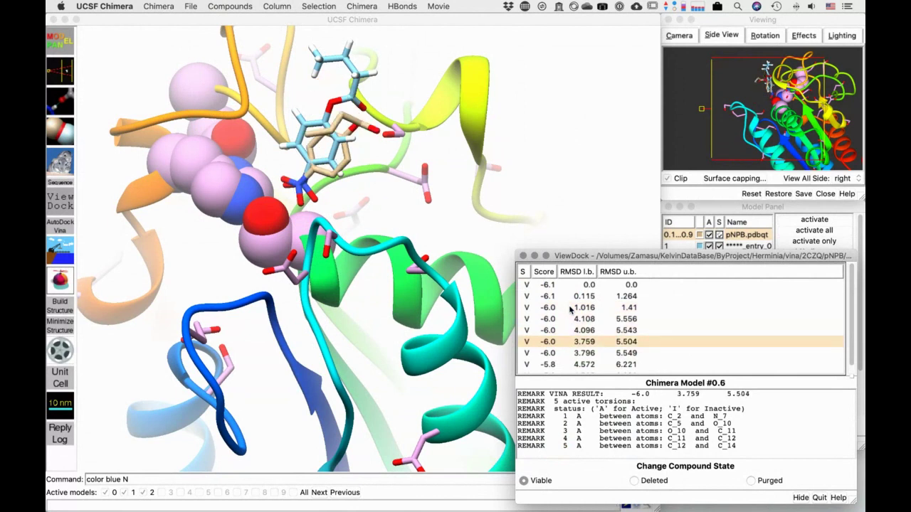
key("Up")
key("Up")
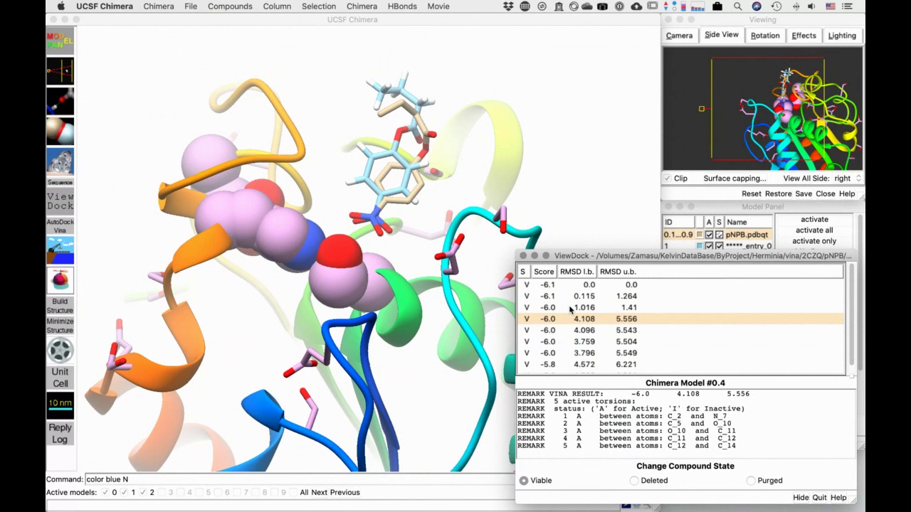
View the third and second docking poses again, ending on the fourth pose
left_click(570, 308)
left_click(566, 296)
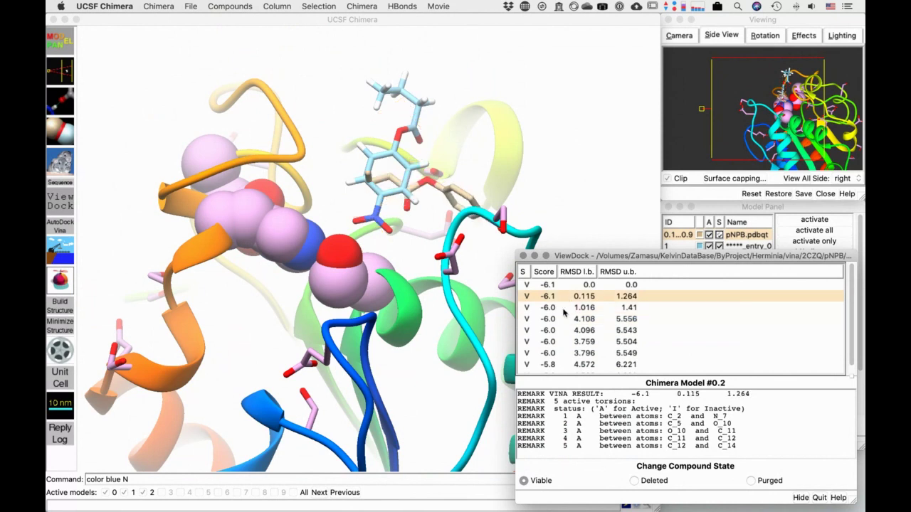
left_click(565, 310)
left_click(566, 320)
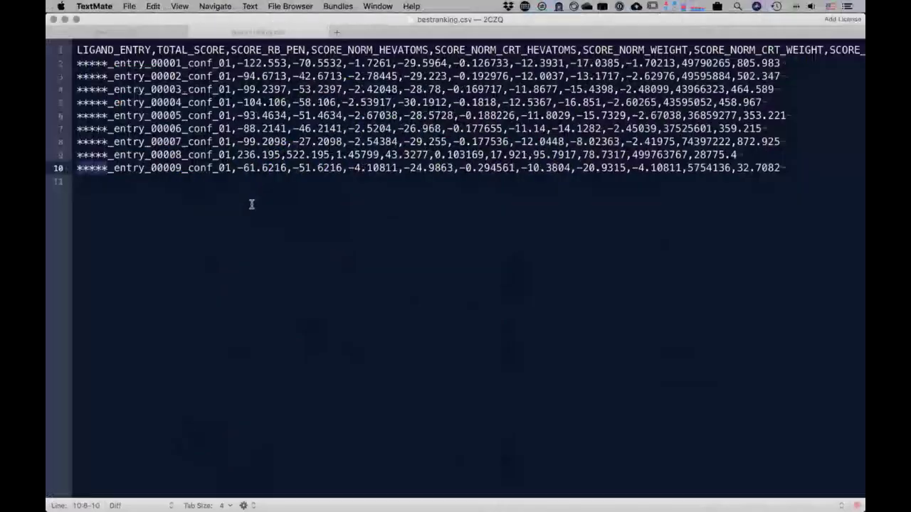
Highlight the total score of entry_00009 in bestranking.csv and check it against the docked pose in Chimera
left_click_drag(238, 169, 275, 168)
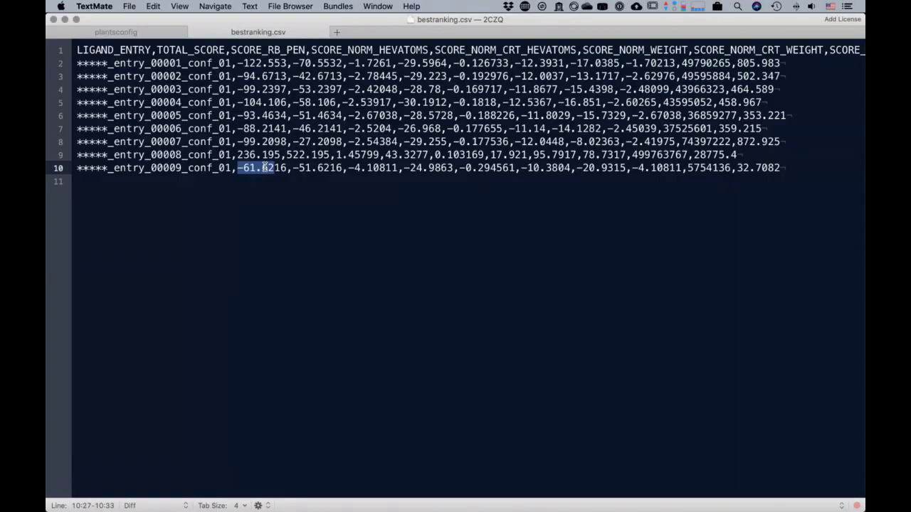
key("ctrl+Right")
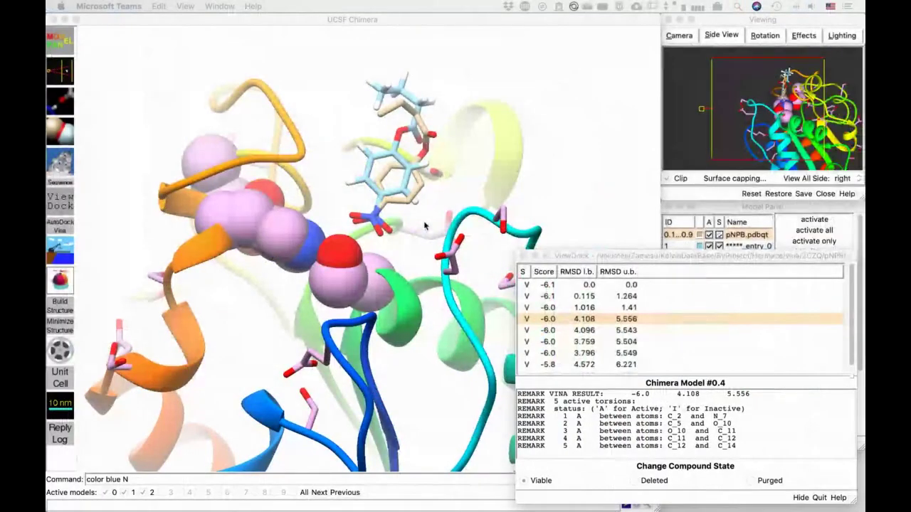
key("ctrl+Left")
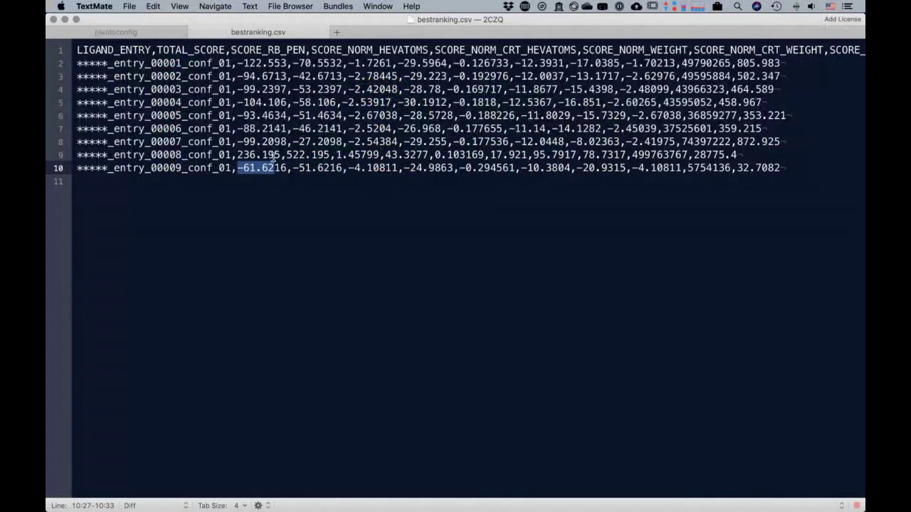
Switch to Finder, expand the ligands folder and open 3xPU.mol2 in Avogadro
key("ctrl+Left")
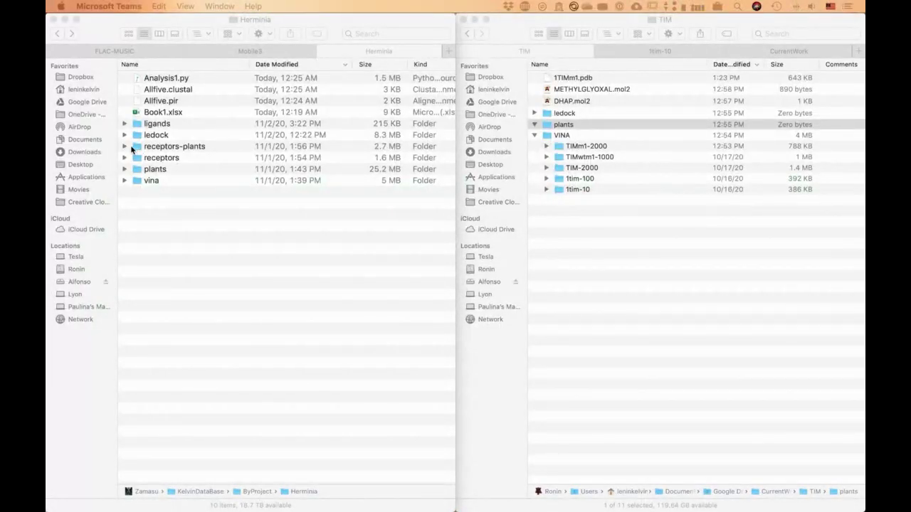
left_click(125, 124)
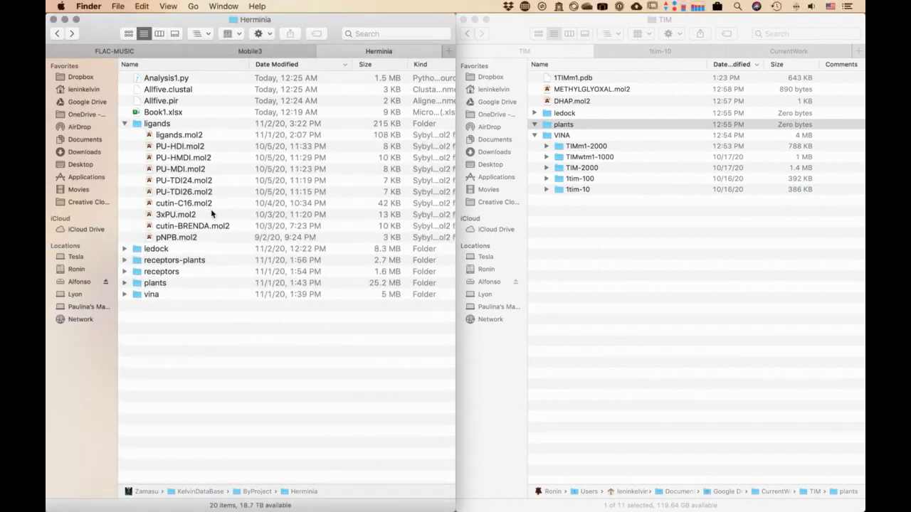
left_click(174, 217)
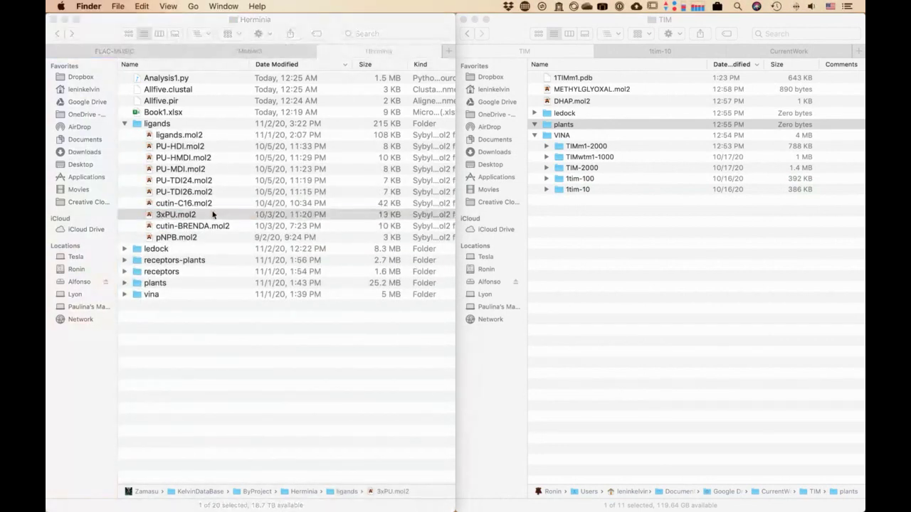
mouse_move(525, 503)
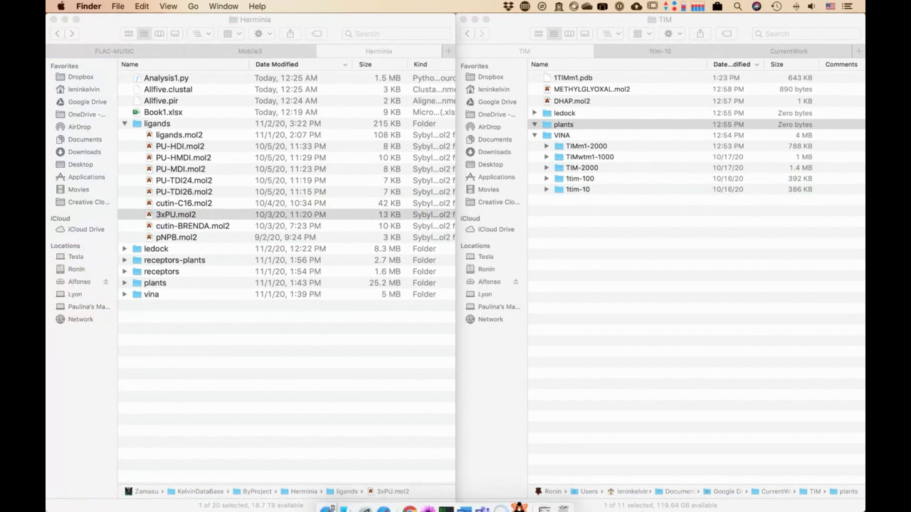
left_click(526, 502)
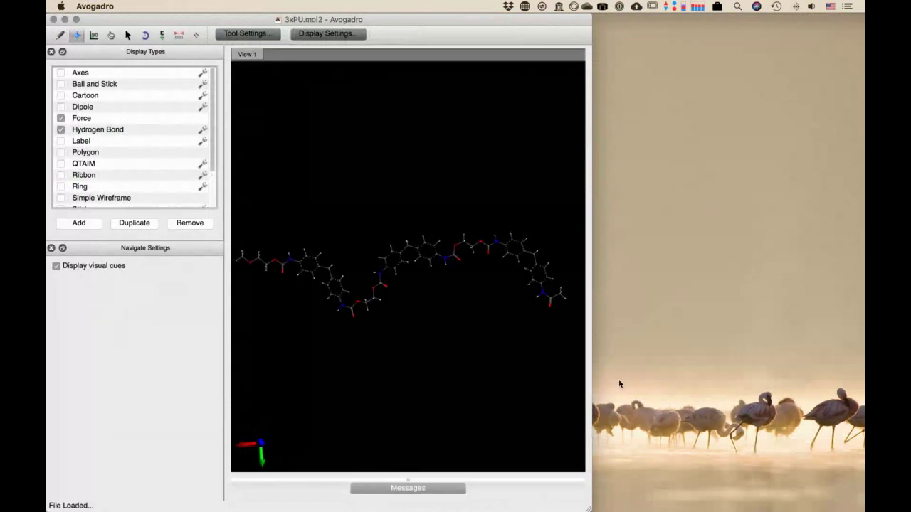
Enlarge the Avogadro window to fill the whole screen
left_click_drag(497, 24, 591, 16)
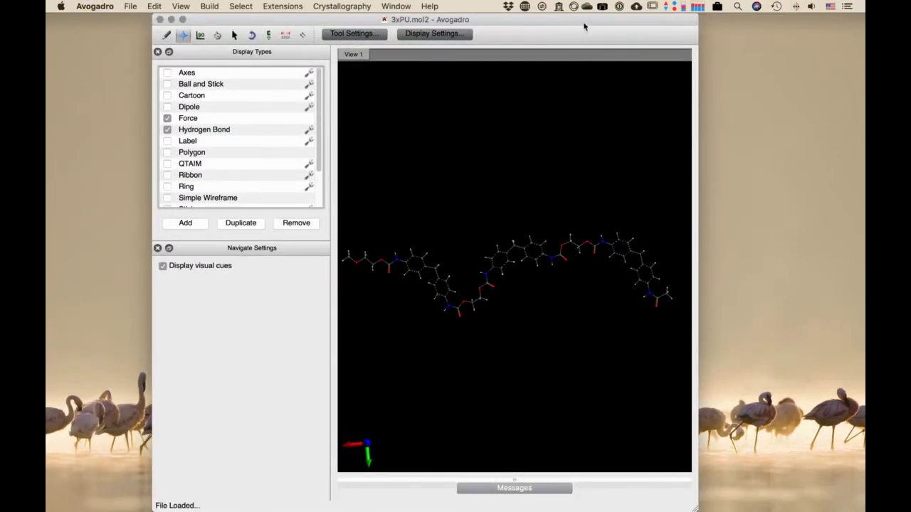
key("ctrl+alt+space")
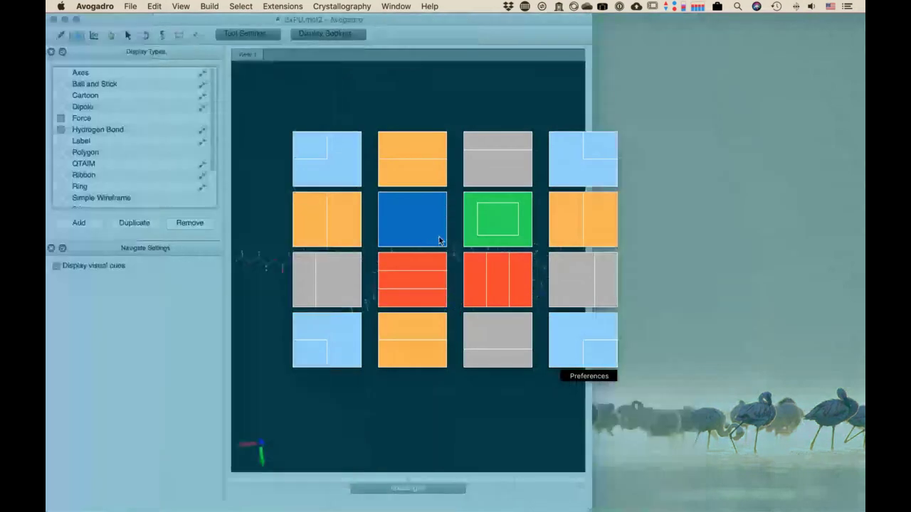
left_click(439, 241)
Examine the full 3xPU chain from different angles and distances, and close its window
left_click_drag(452, 233, 516, 342)
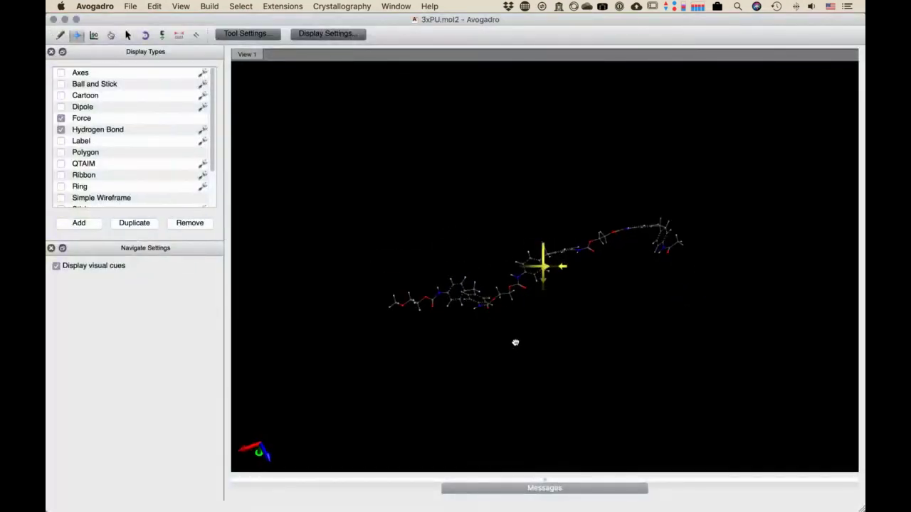
scroll(463, 332, "up", 10)
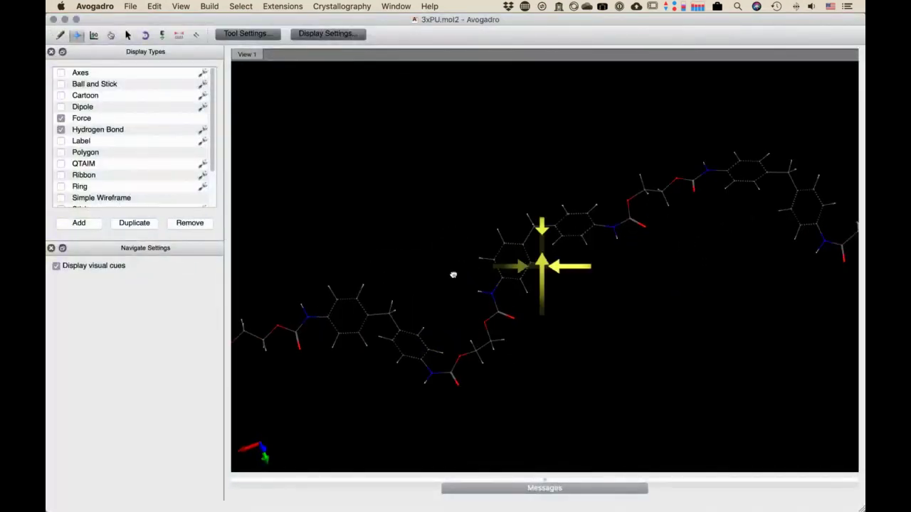
left_click_drag(454, 274, 427, 227)
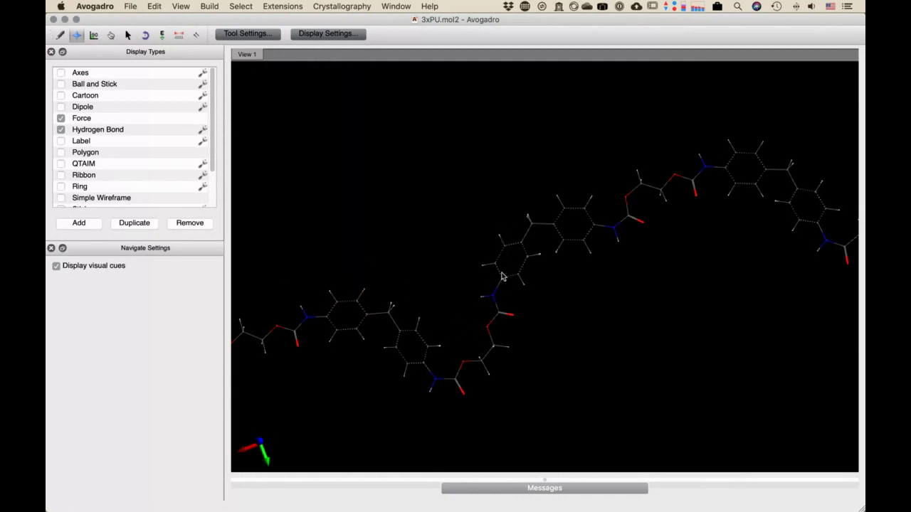
scroll(502, 276, "down", 3)
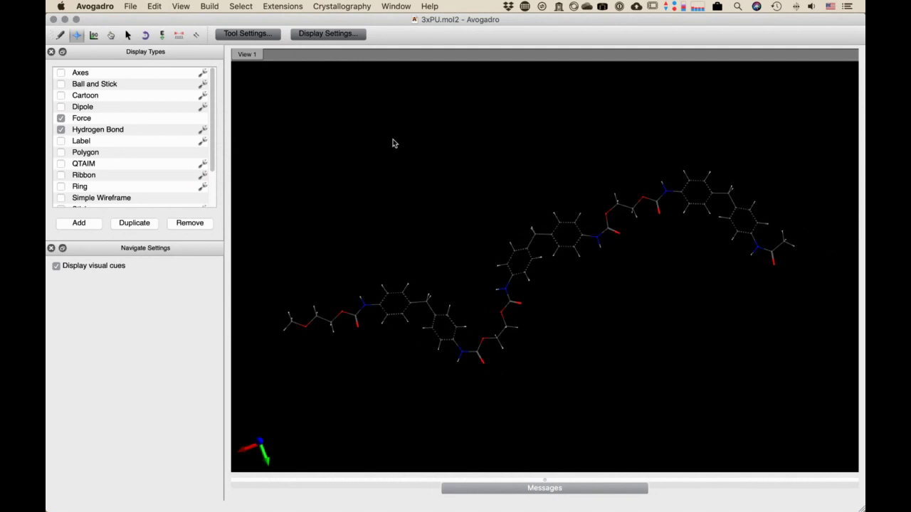
left_click(53, 19)
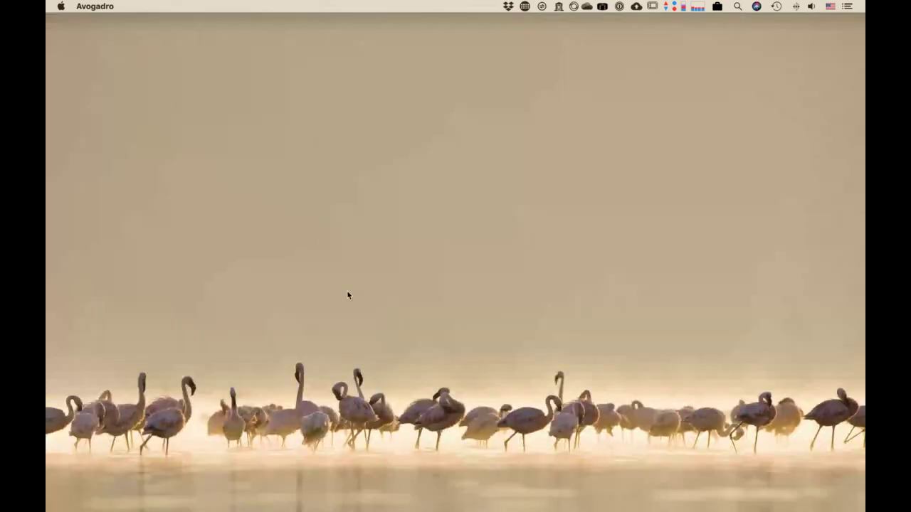
Return to Finder and open cutin-C16.mol2 from the ligands folder in Avogadro
key("ctrl+Left")
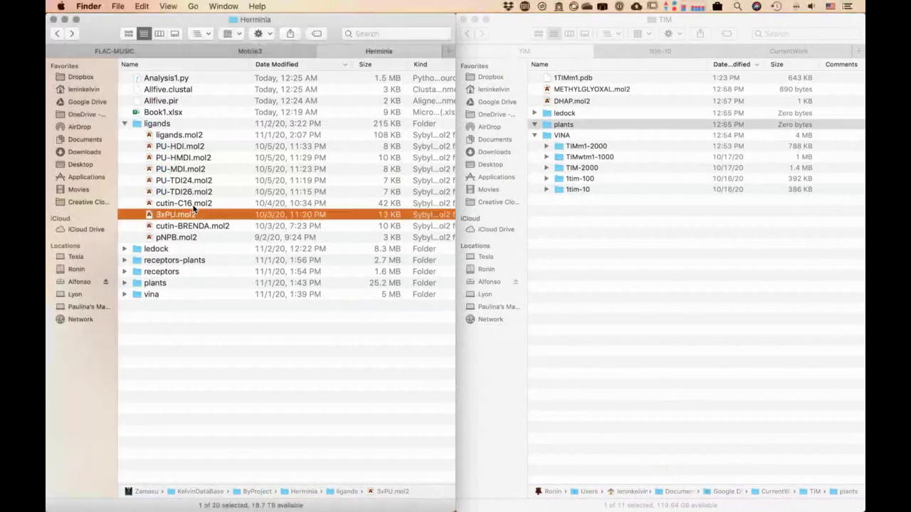
left_click(192, 205)
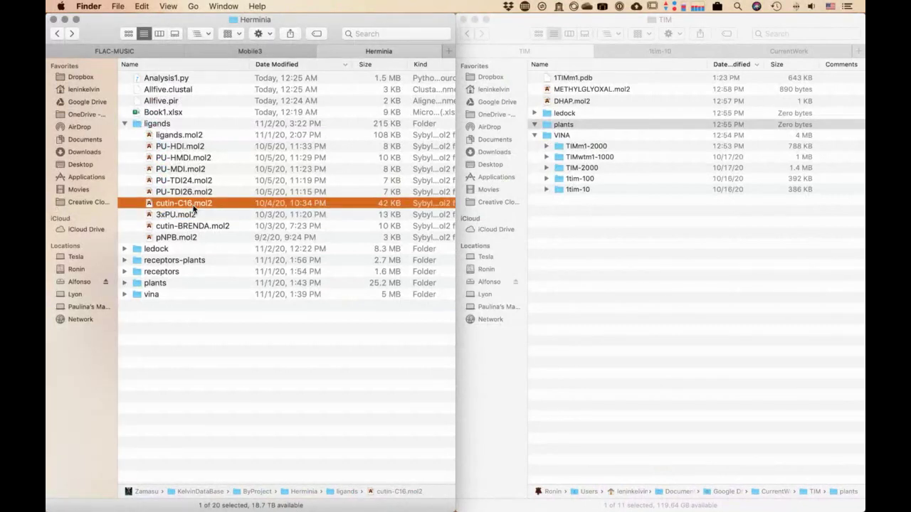
double_click(194, 206)
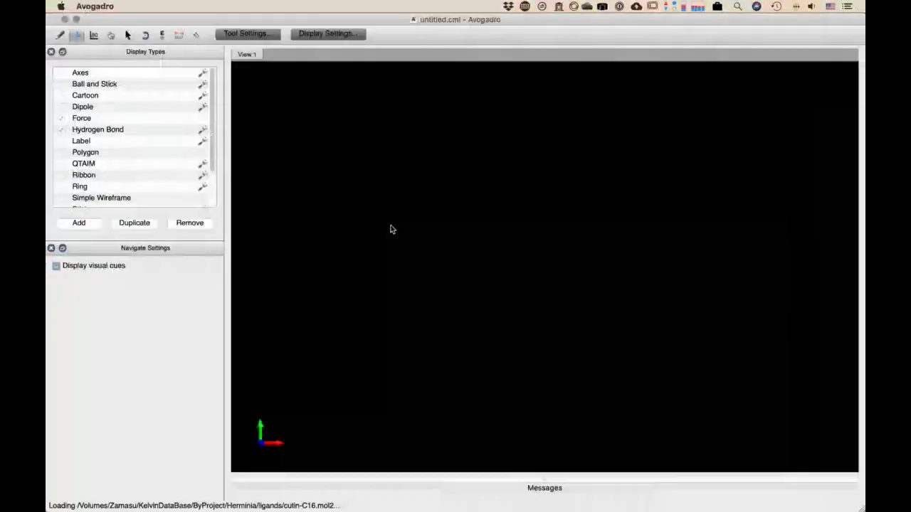
Examine the cutin-C16 molecule along its whole length and close its window
left_click_drag(575, 178, 574, 219)
scroll(554, 198, "down", 3)
scroll(574, 220, "up", 5)
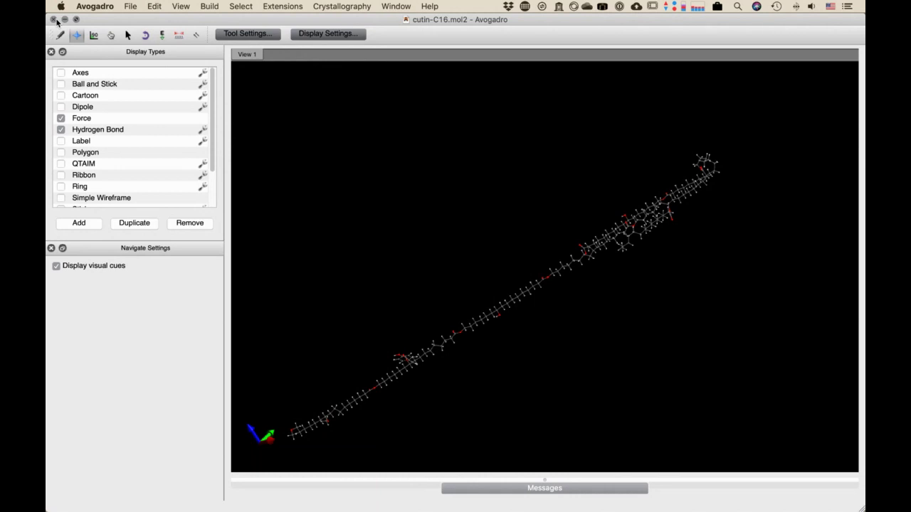
left_click(54, 20)
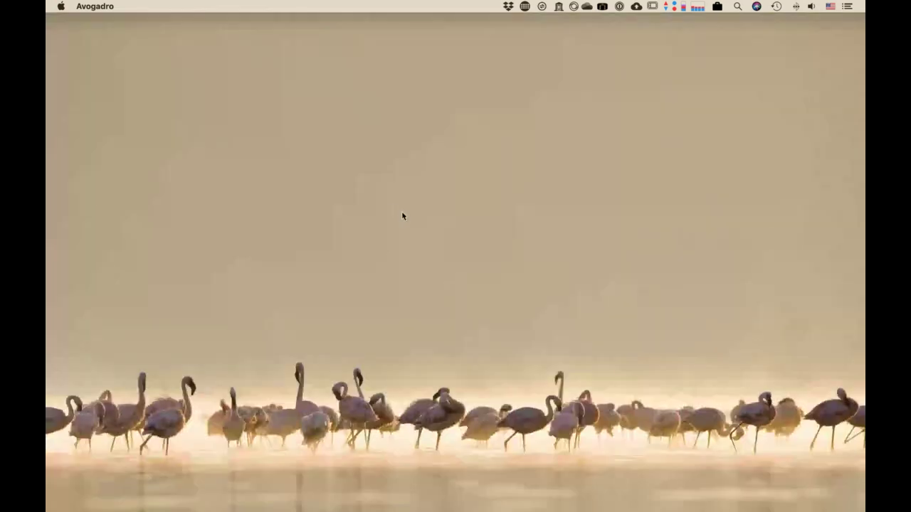
Switch back to Chimera and step through the ViewDock poses from the first to the sixth
key("ctrl+Right")
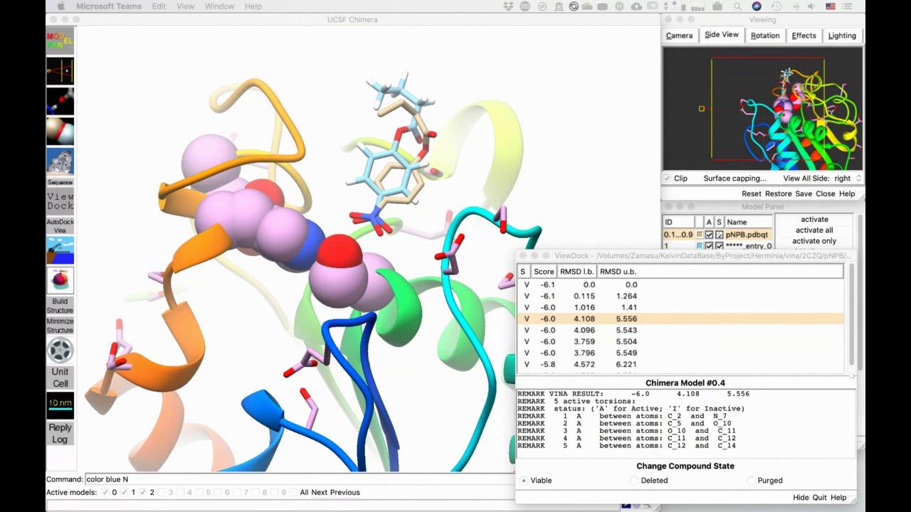
left_click(613, 285)
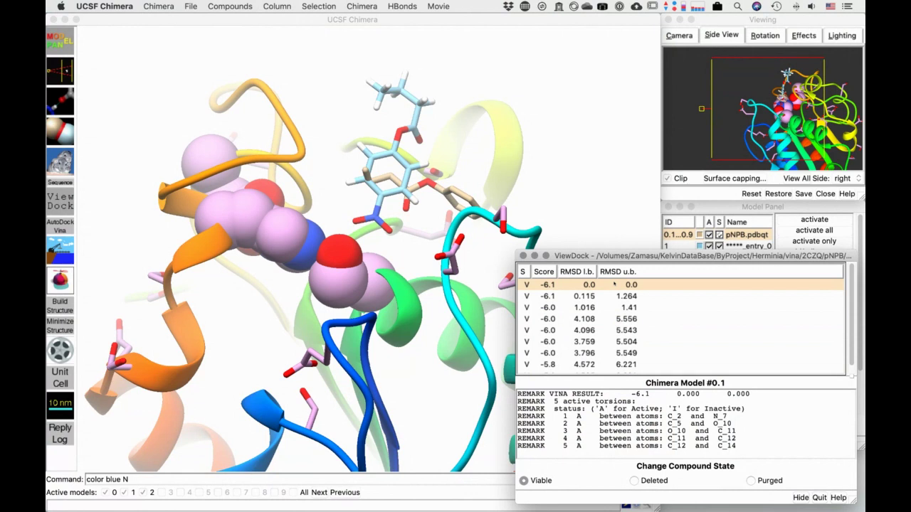
key("Down")
key("Down")
key("Down")
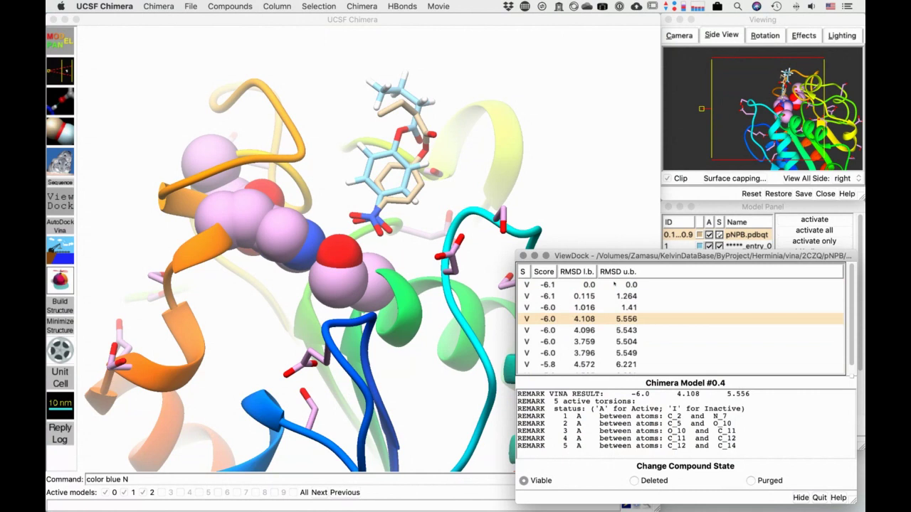
key("Down")
key("Down")
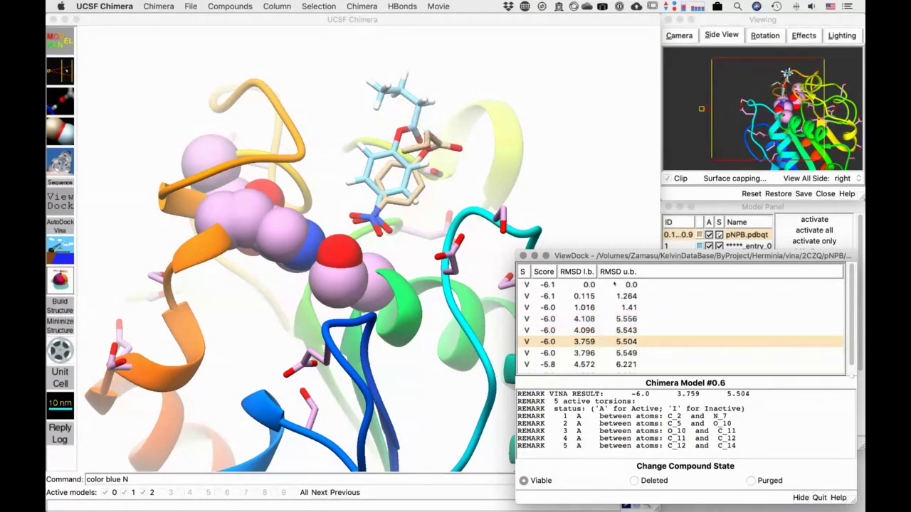
Step back up through the ViewDock poses from the sixth to the third
key("Up")
key("Up")
key("Up")
key("Up")
key("Up")
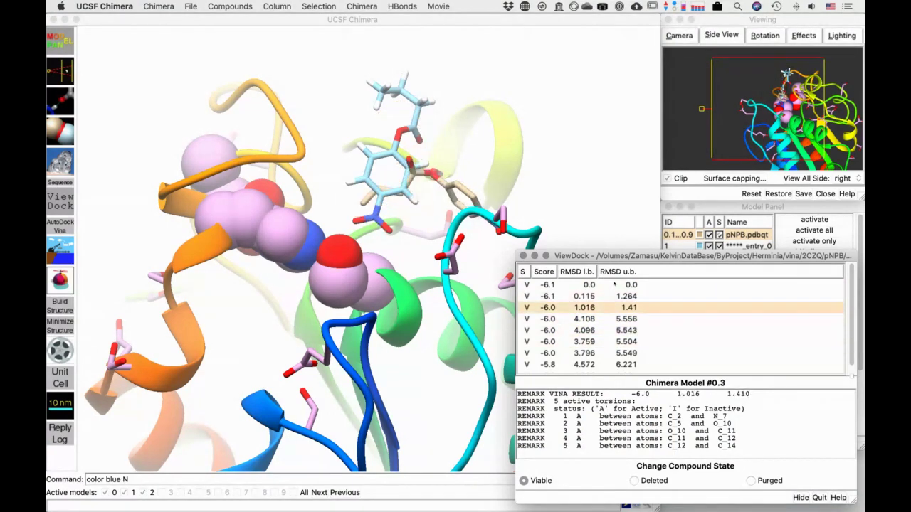
Step down through the ViewDock poses from the third to the last and back up to the fourth
key("Down")
key("Down")
key("Down")
key("Down")
key("Down")
key("Down")
key("Down")
key("Down")
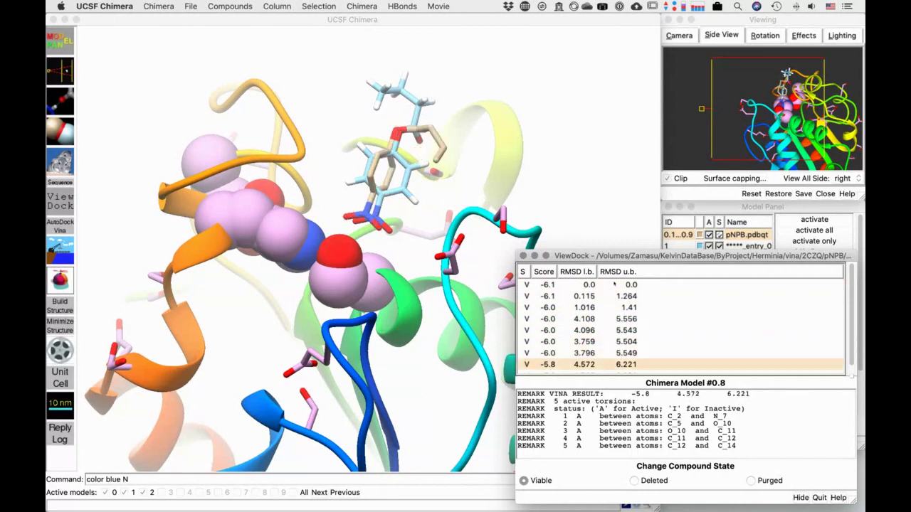
key("Up")
key("Up")
key("Up")
key("Up")
key("Up")
key("Up")
key("Up")
key("Up")
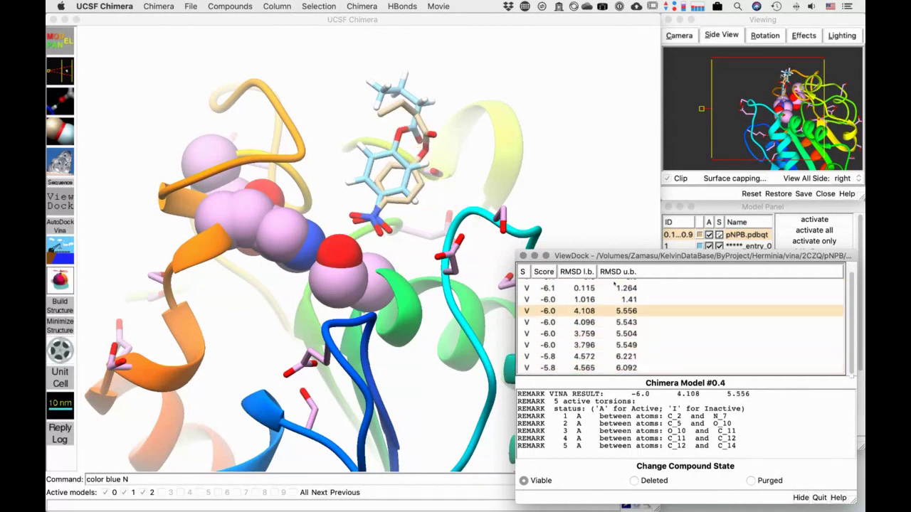
Step down through the ViewDock poses to the seventh, comparing each with the PLANTS pose
key("Down")
key("Down")
key("Down")
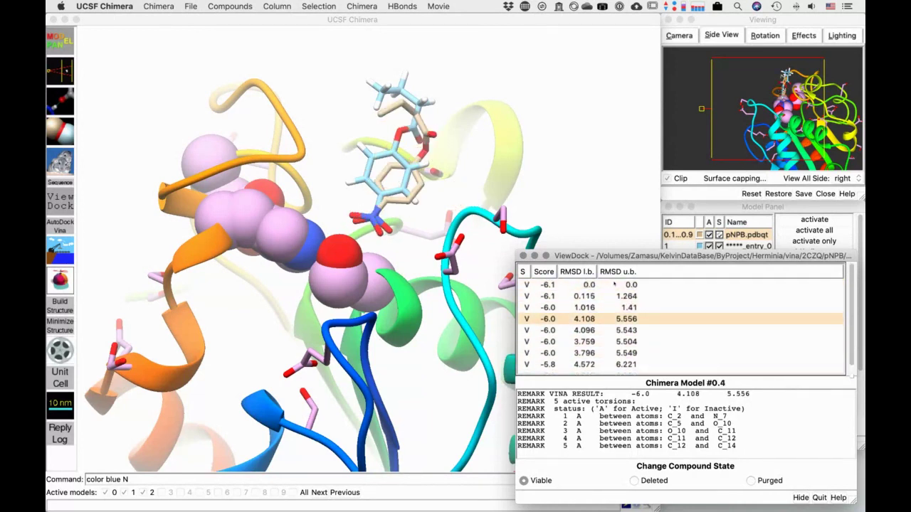
key("Down")
key("Down")
key("Down")
key("Down")
key("Down")
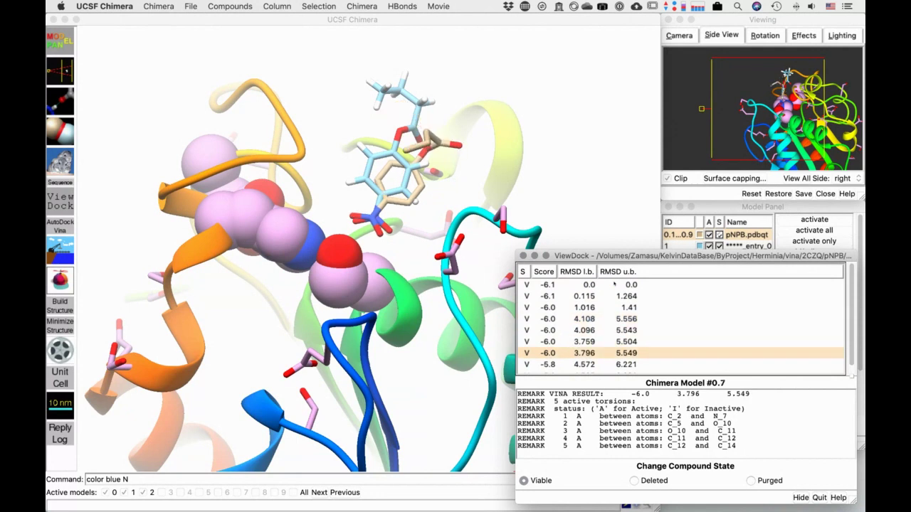
Step through the remaining ViewDock poses, go back up the list and finish on the fourth pose
key("Up")
key("Up")
key("Up")
key("Up")
key("Up")
key("Up")
key("Up")
key("Up")
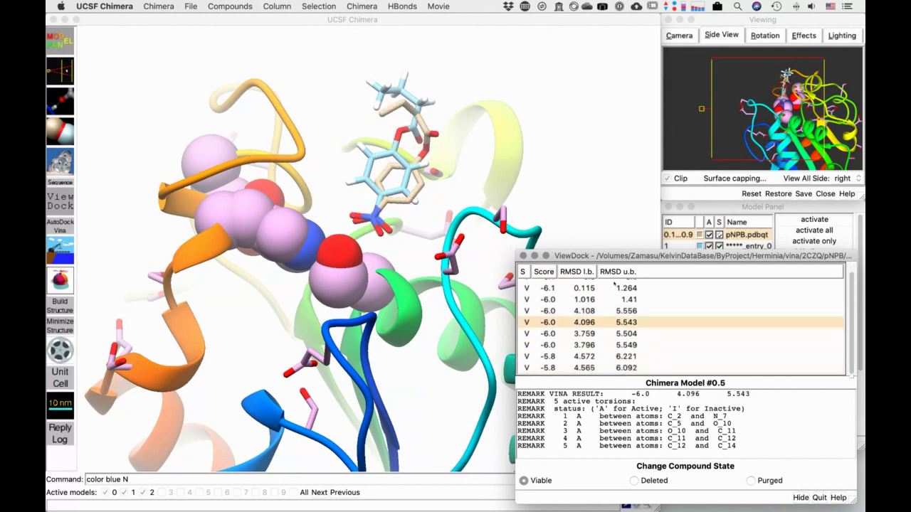
key("Down")
key("Down")
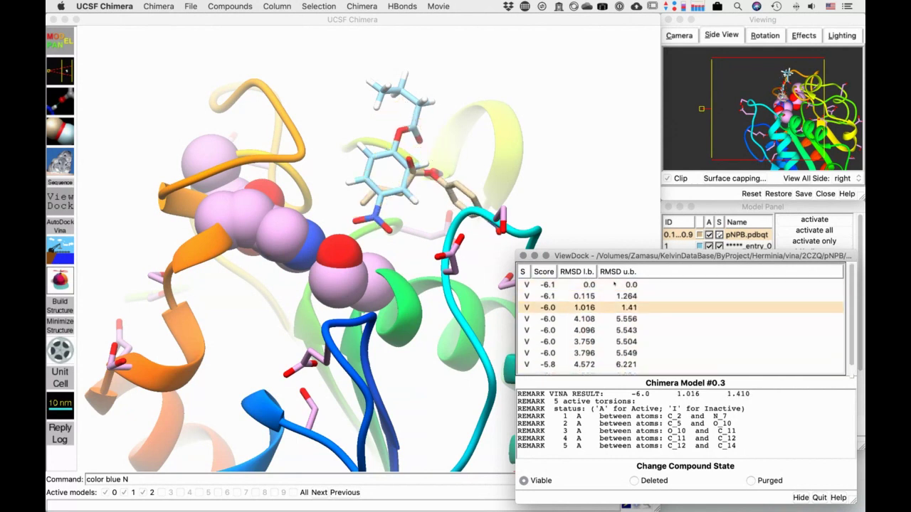
key("Down")
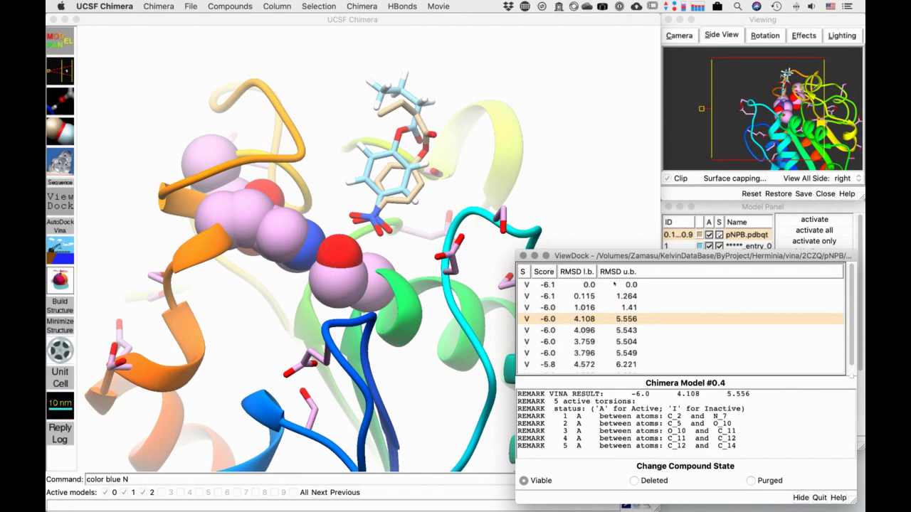
Switch to Finder and open the results folder inside 2CZQ in the plants folder
key("ctrl+Left")
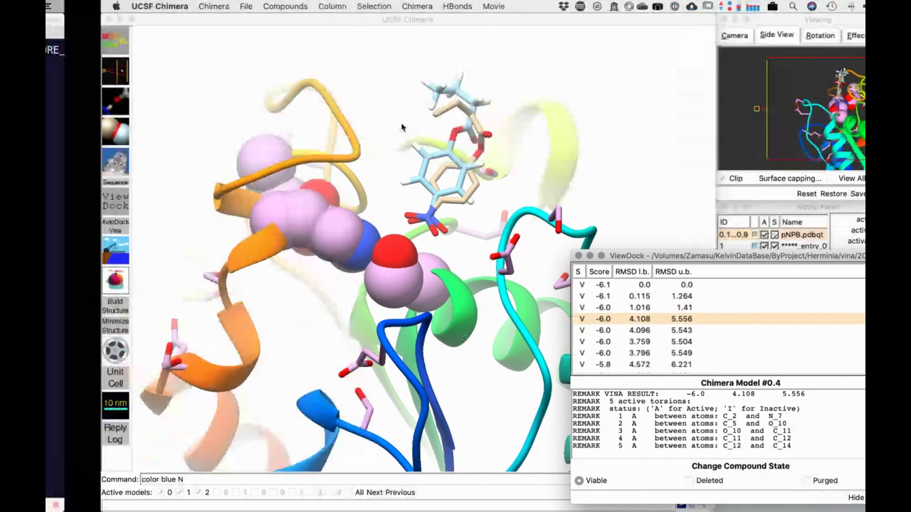
key("ctrl+Left")
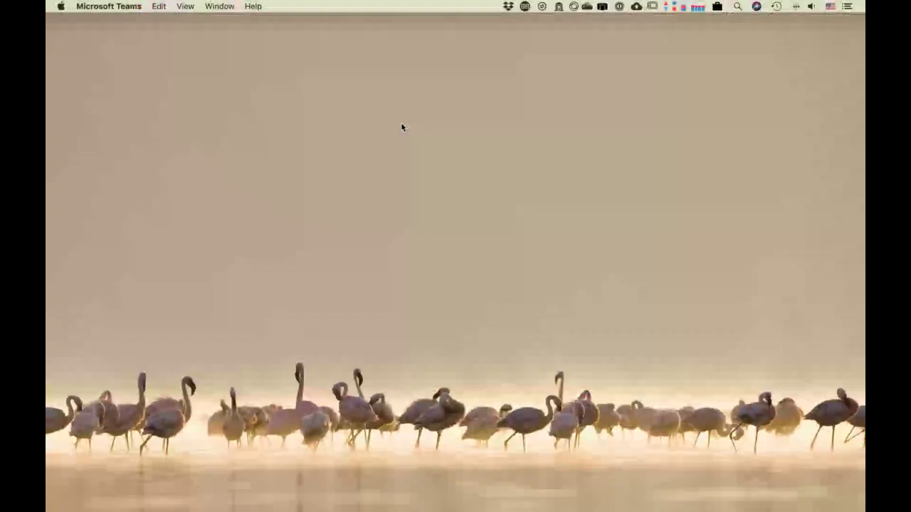
key("ctrl+Left")
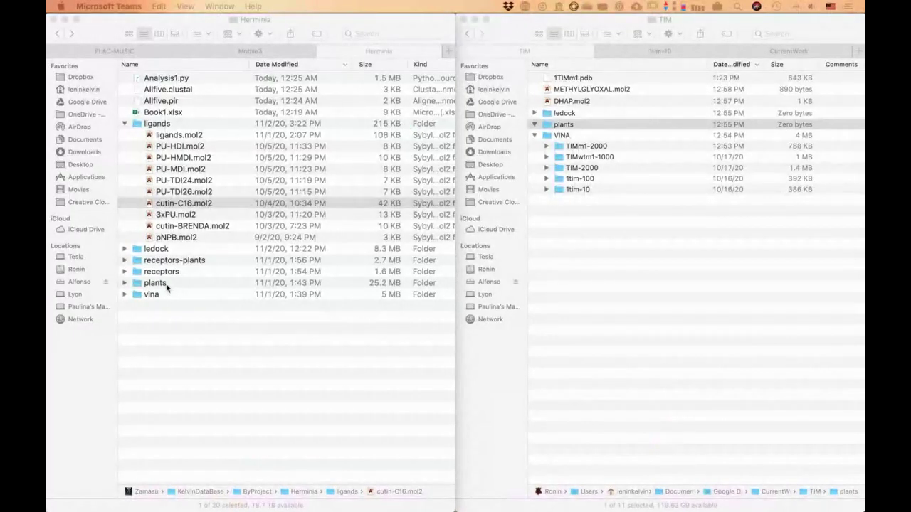
double_click(155, 283)
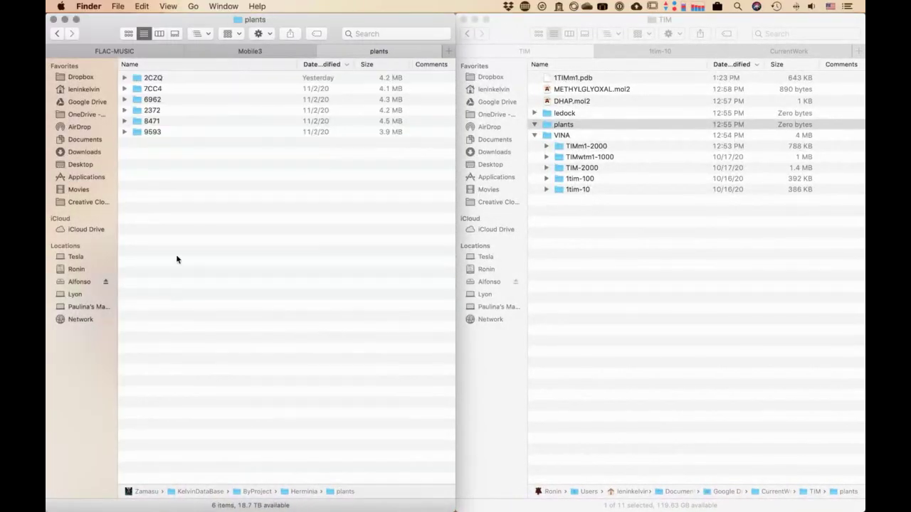
double_click(178, 78)
left_click(178, 78)
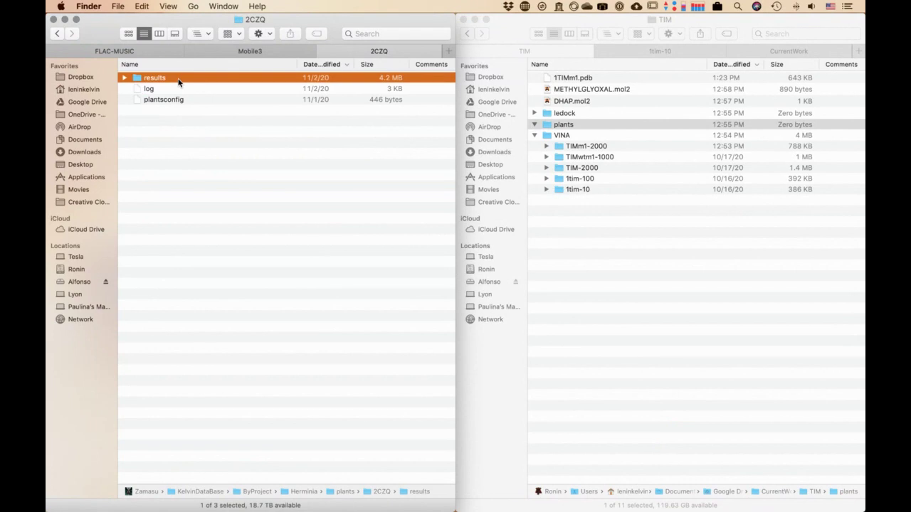
double_click(178, 78)
Open the 14 ligand pose files entry_00009_conf_02.mol2 to conf_15.mol2 in Chimera, leaving out the protein files
left_click(224, 90)
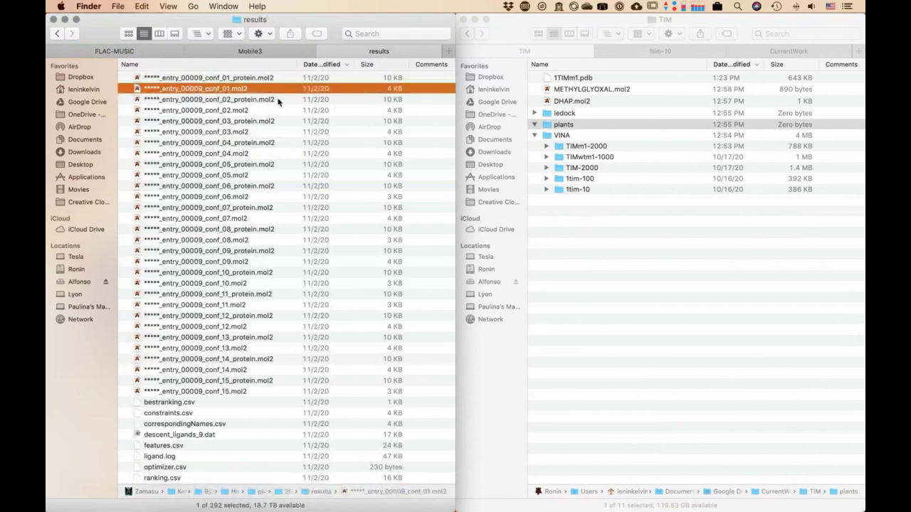
left_click(260, 112, "super")
left_click(240, 89, "super")
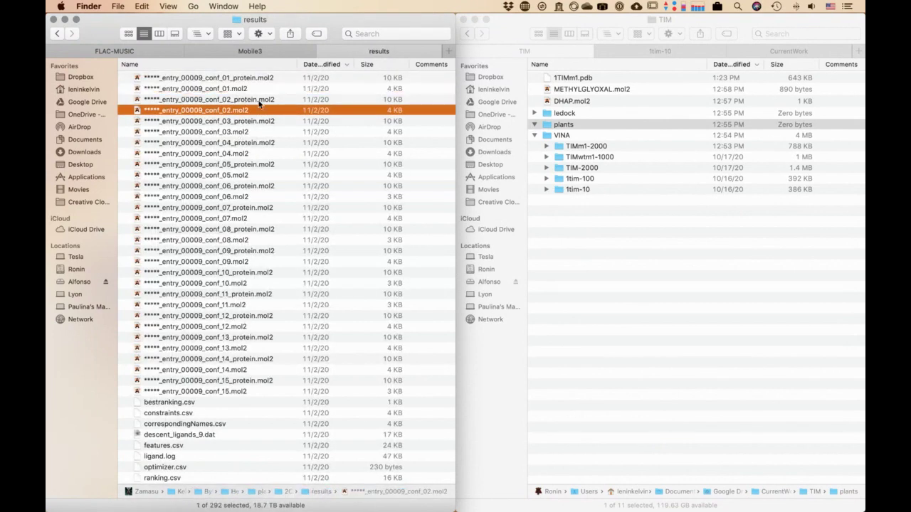
left_click(242, 133, "super")
left_click(237, 156, "super")
left_click(239, 175, "super")
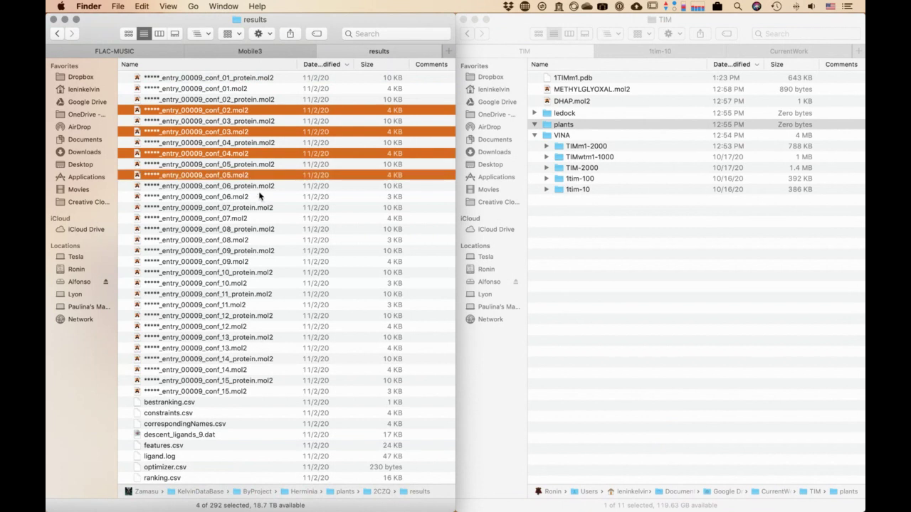
left_click(248, 197, "super")
left_click(245, 219, "super")
left_click(246, 242, "super")
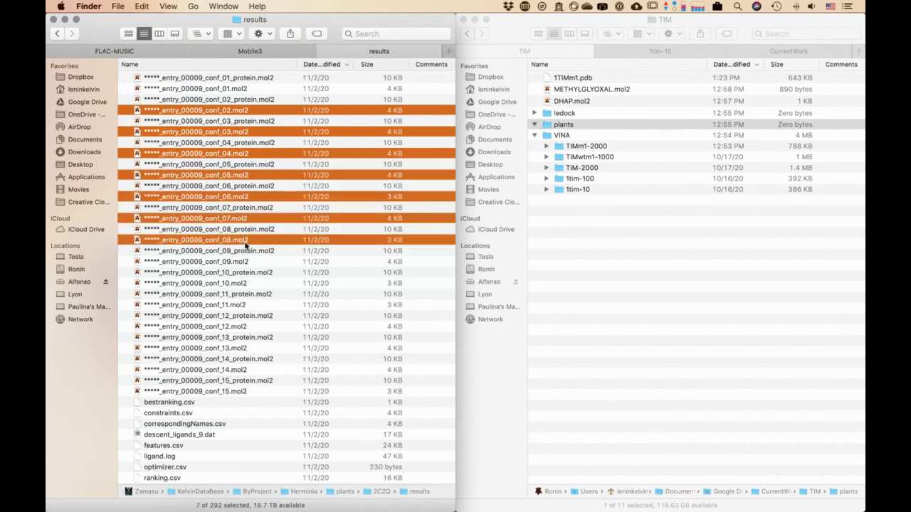
left_click(247, 263, "super")
left_click(243, 284, "super")
left_click(240, 306, "super")
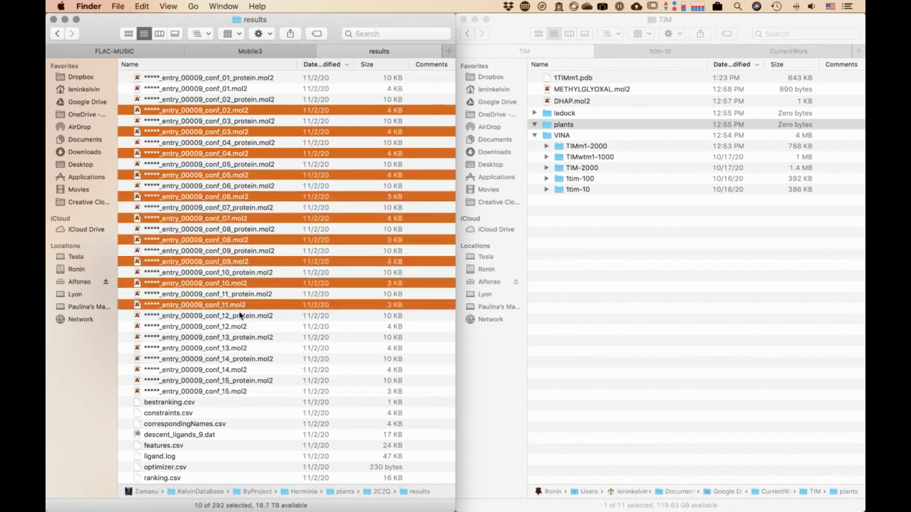
left_click(237, 327, "super")
left_click(235, 348, "super")
left_click(235, 370, "super")
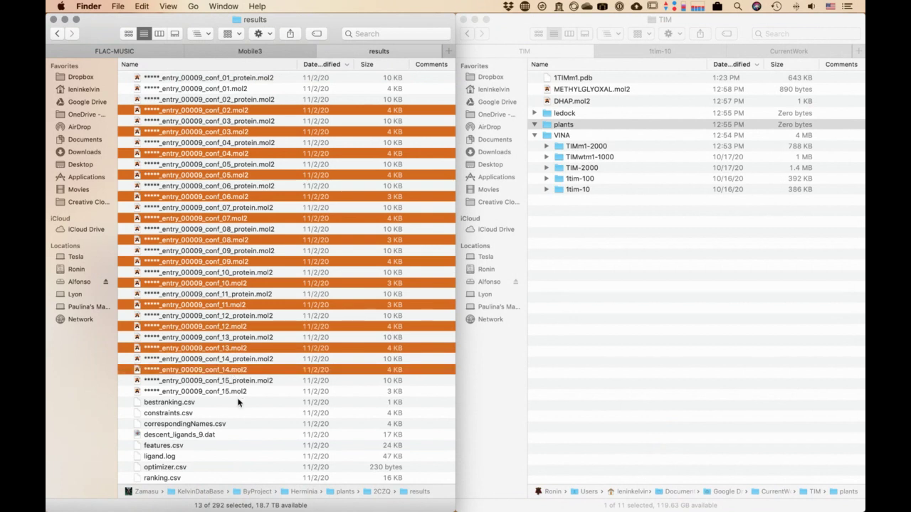
left_click(234, 403, "super")
left_click(232, 392, "super")
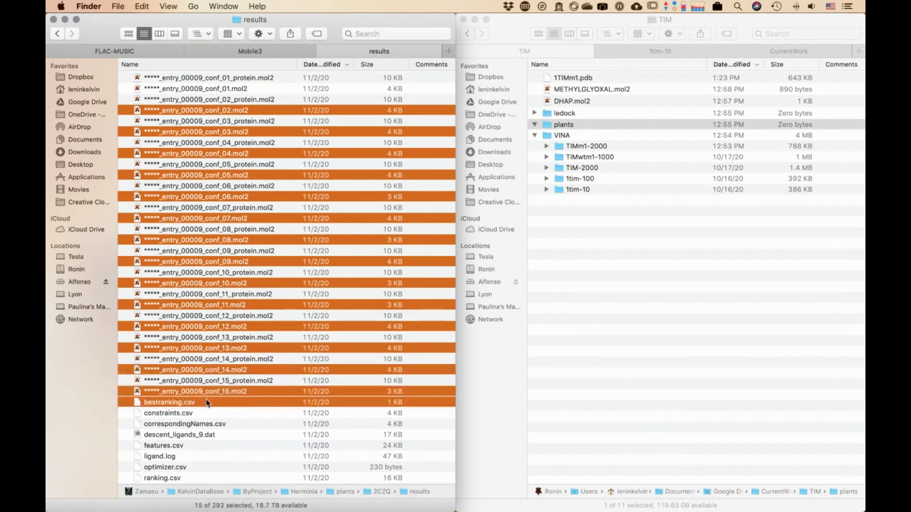
left_click(211, 402, "super")
right_click(223, 394)
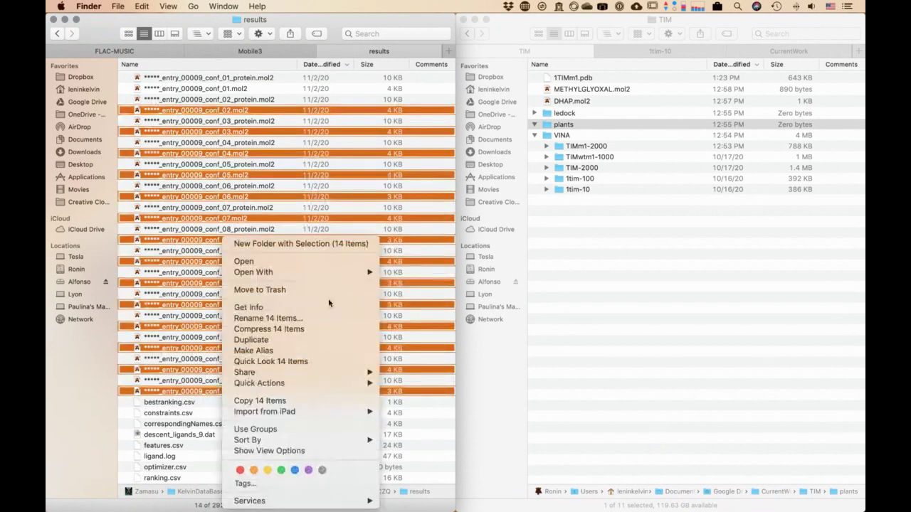
mouse_move(355, 278)
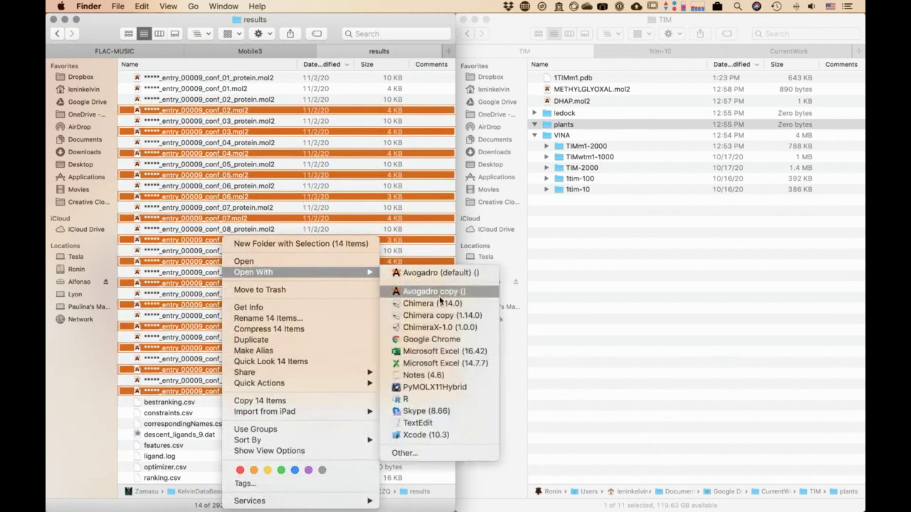
left_click(439, 305)
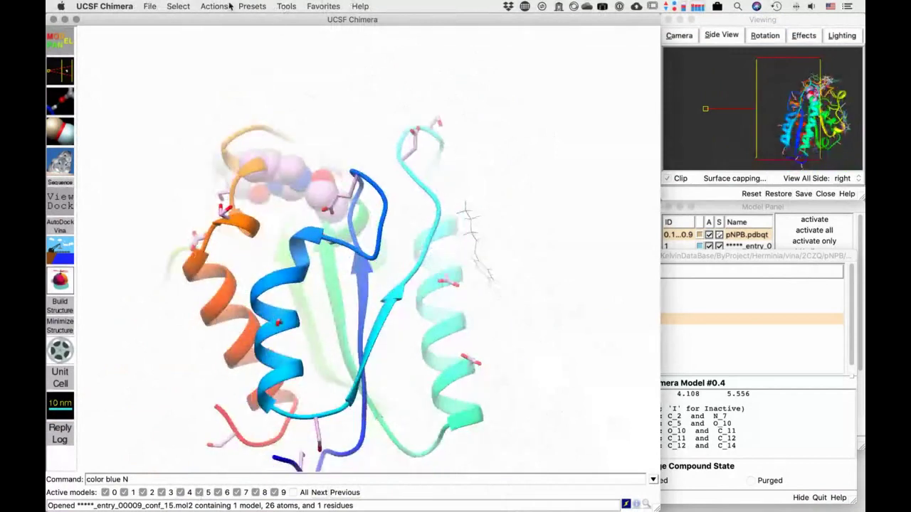
Focus the view on all models and examine where the PLANTS poses lie around the protein, ending close to the binding site
left_click(212, 6)
left_click(217, 75)
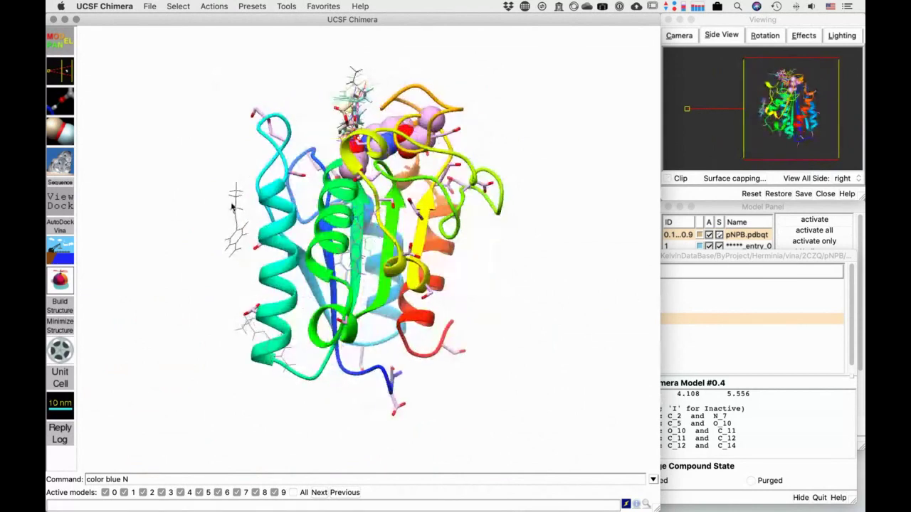
left_click_drag(279, 367, 539, 225)
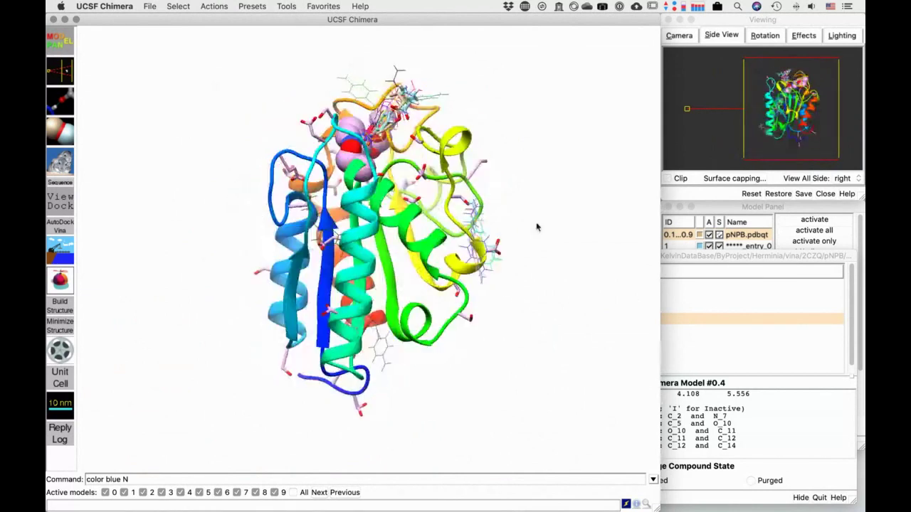
scroll(578, 262, "up", 5)
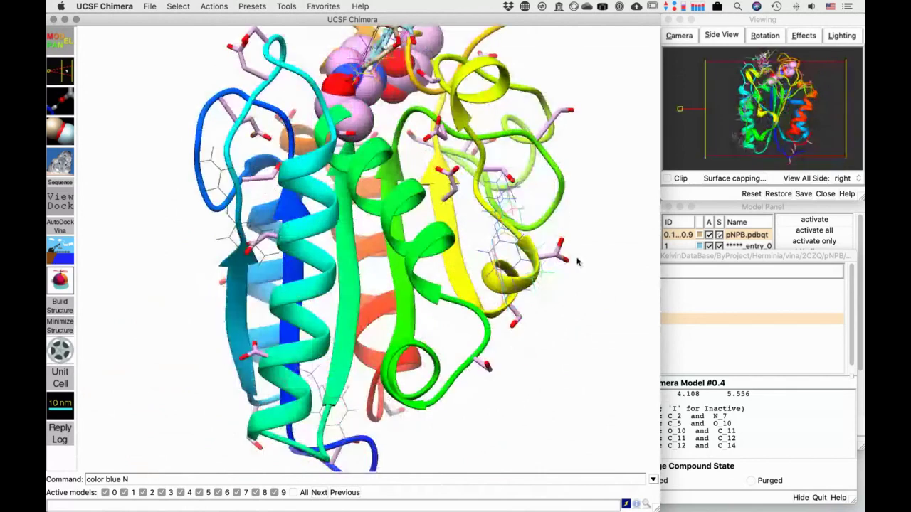
left_click_drag(577, 262, 565, 351)
scroll(507, 383, "down", 3)
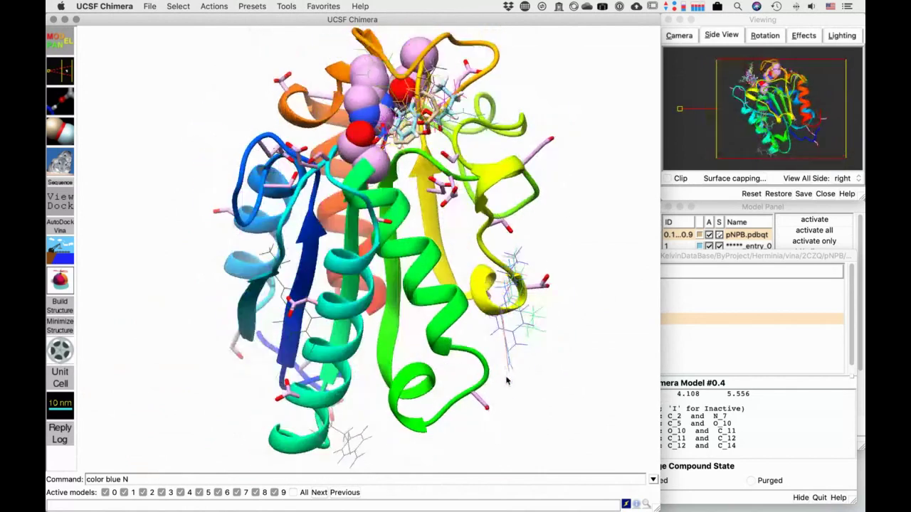
left_click_drag(507, 383, 529, 355)
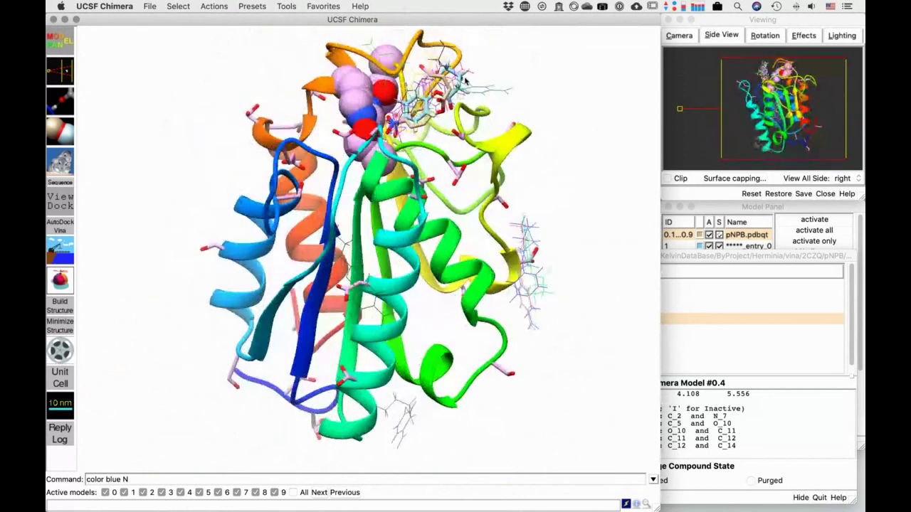
scroll(472, 96, "up", 5)
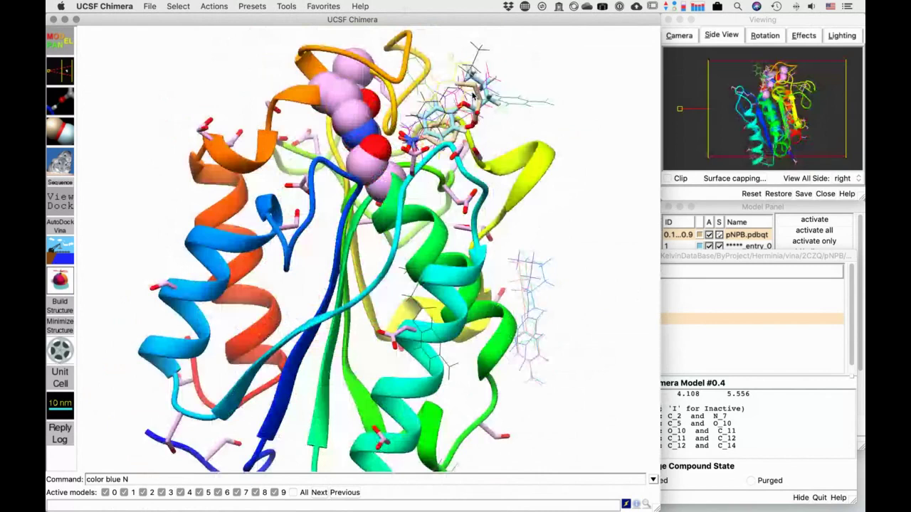
left_click_drag(471, 96, 552, 334)
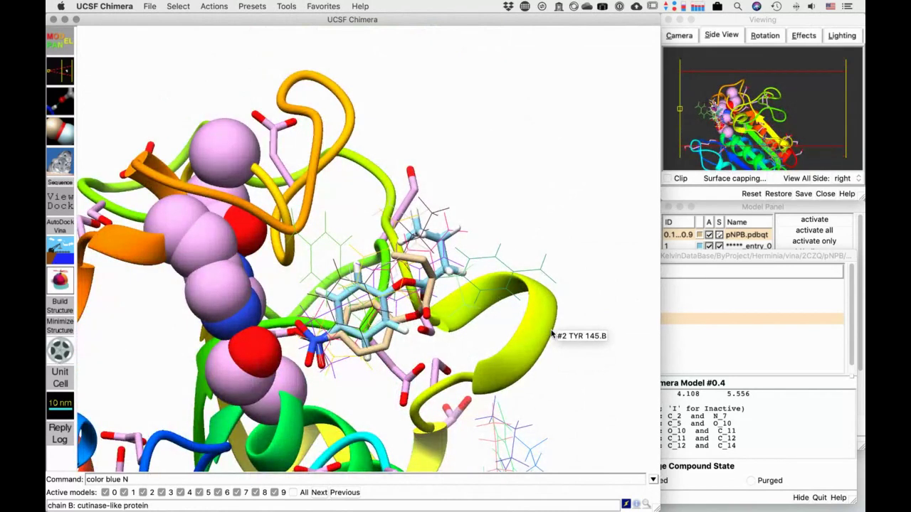
Toggle the visibility of pose models 4 and 5 in the Model Panel, leaving model 4 hidden
left_click(718, 272)
left_click(705, 206)
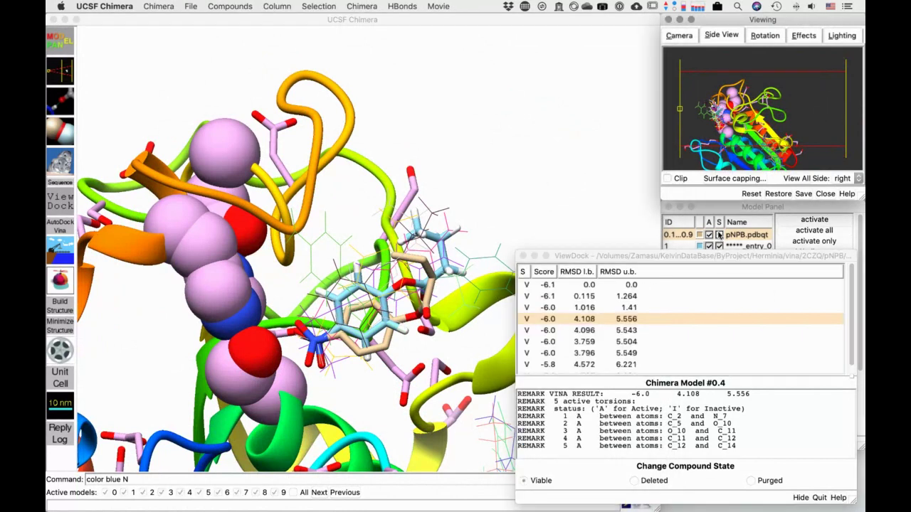
left_click(723, 214)
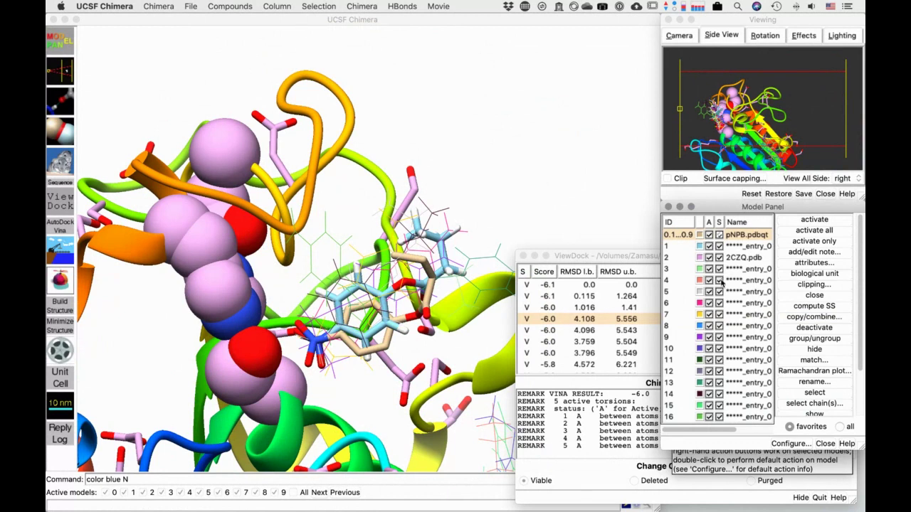
left_click(719, 280)
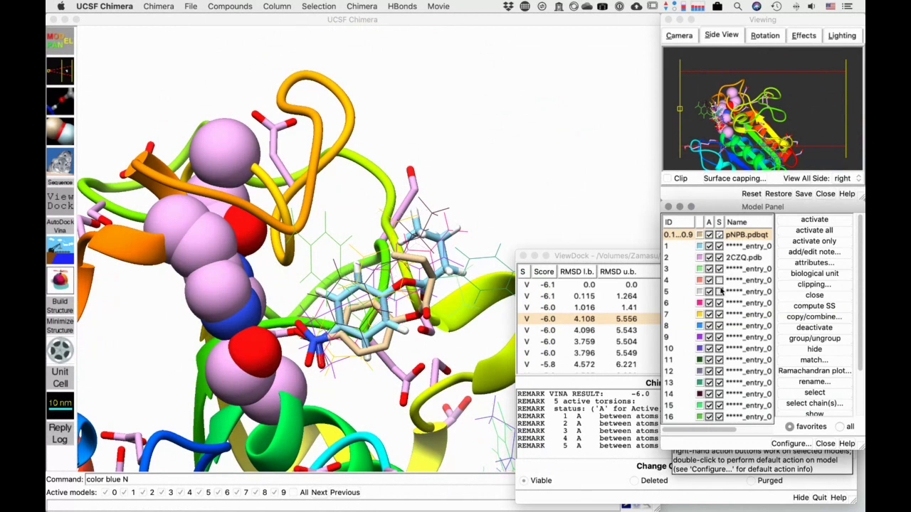
left_click(720, 296)
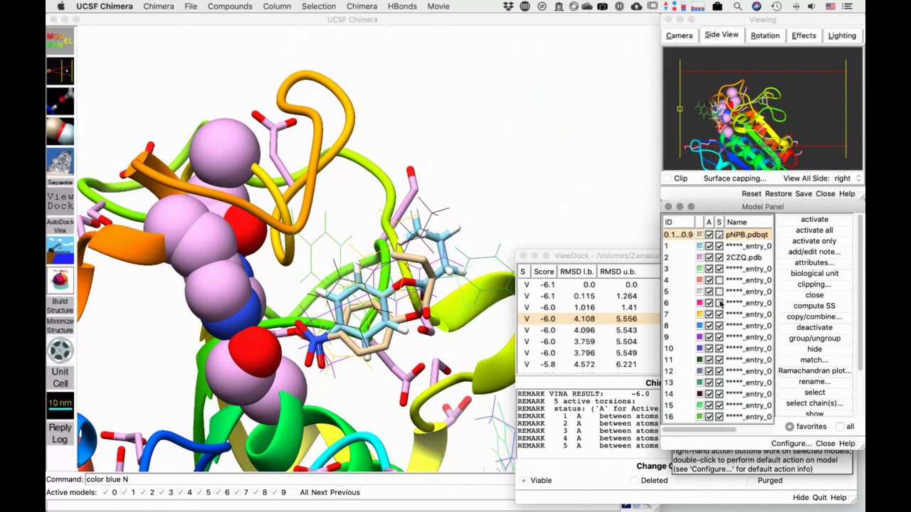
left_click(721, 303)
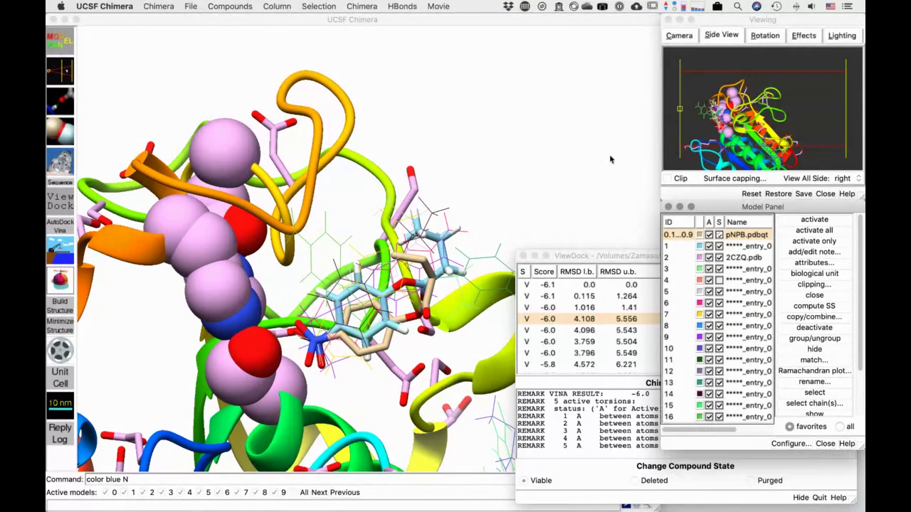
left_click(486, 163)
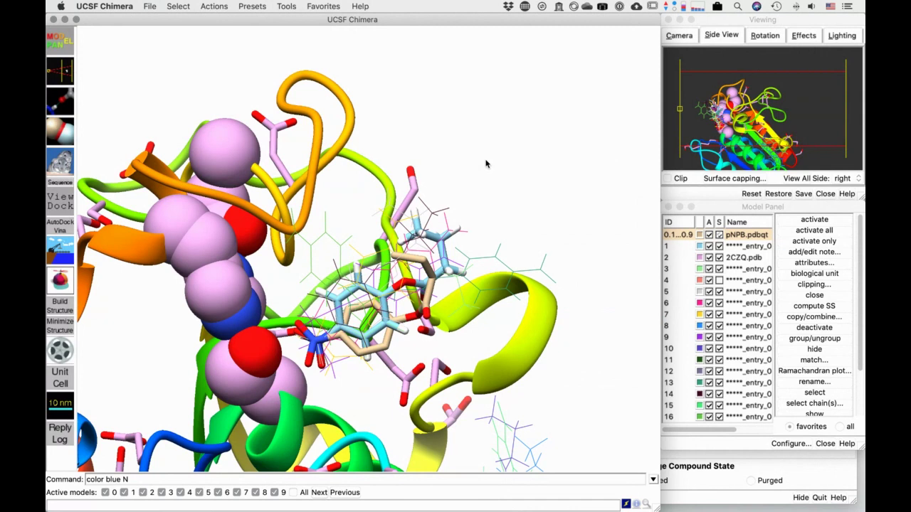
Close the pose models 3 to 16, keeping pNPB.pdbqt, pose model 1 and 2CZQ.pdb
left_click_drag(442, 156, 244, 265)
mouse_move(241, 321)
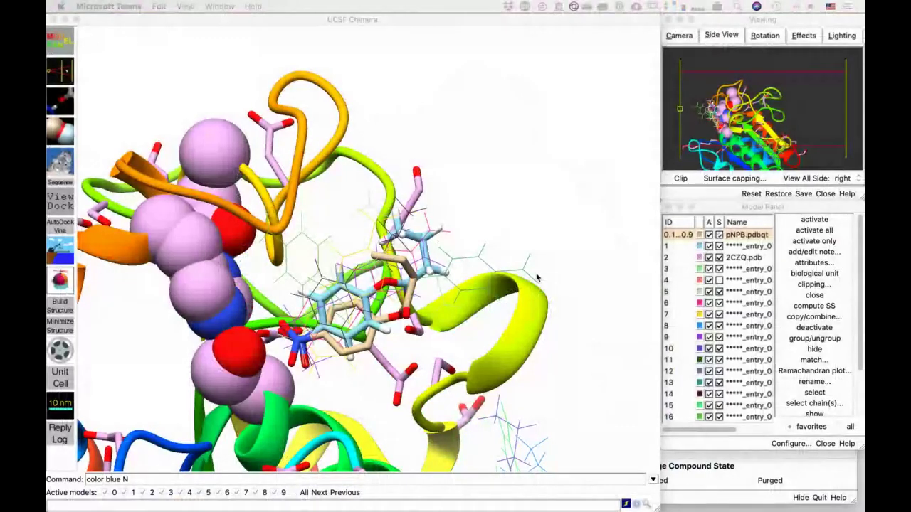
left_click(553, 210)
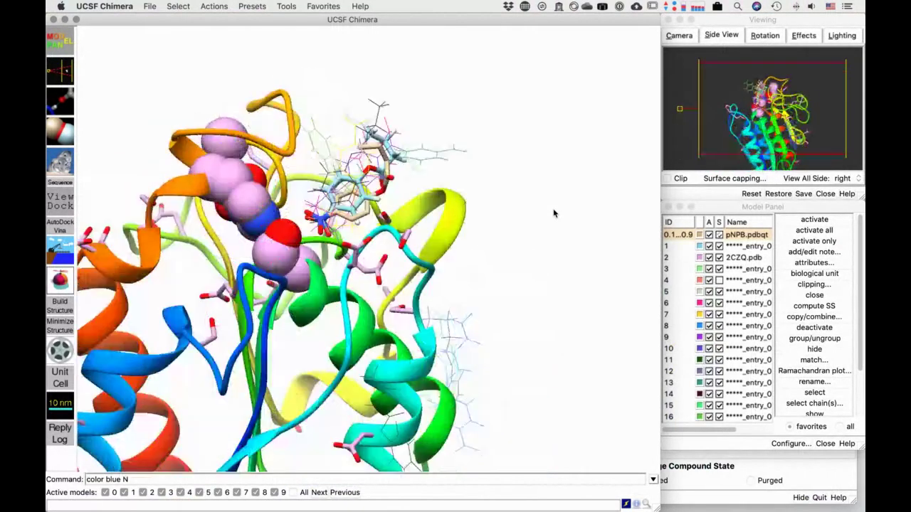
left_click(749, 273)
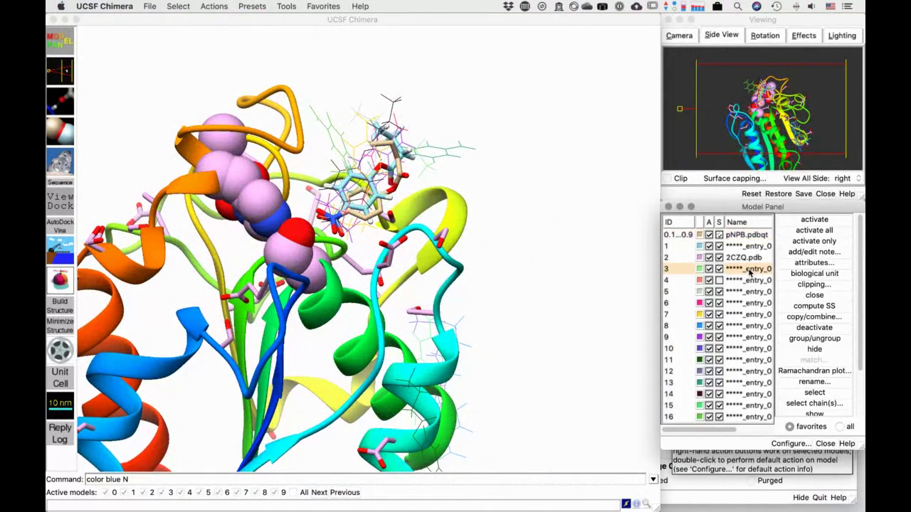
left_click(762, 417, "shift")
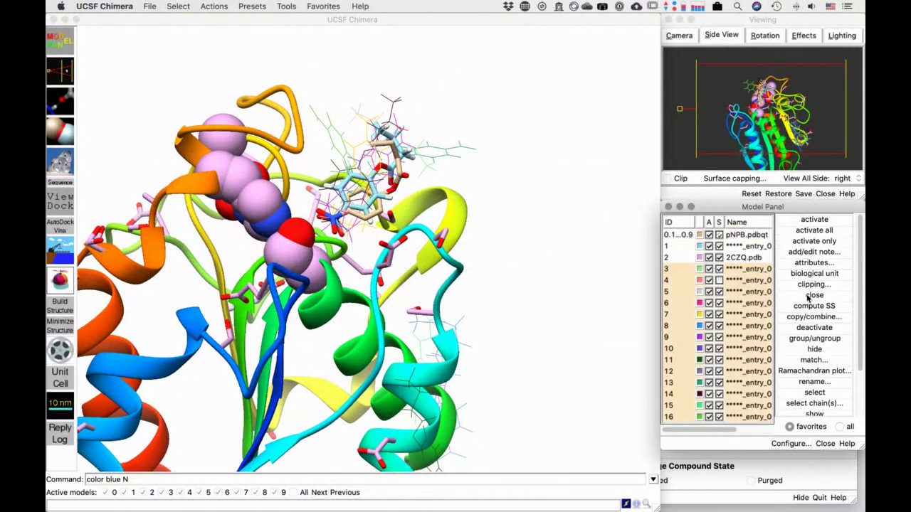
left_click(808, 295)
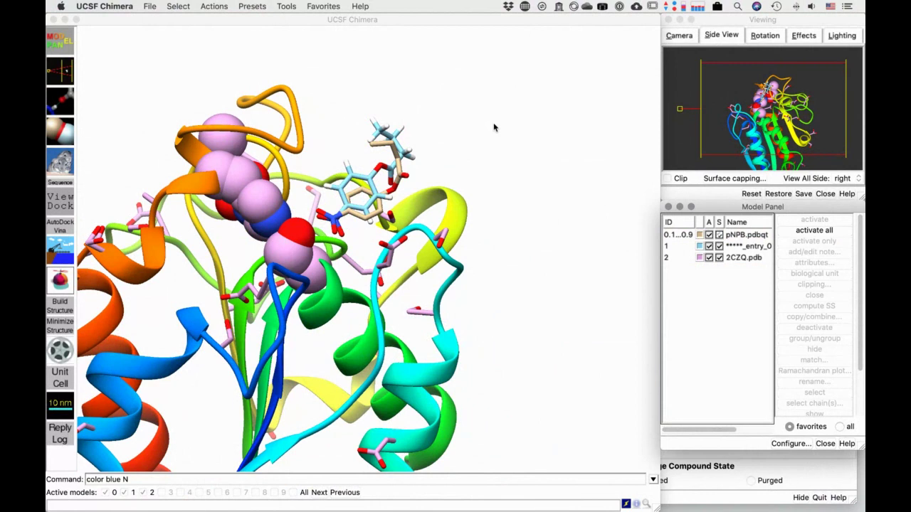
Select the entire light-blue PLANTS ligand of model 1 in the binding site
left_click_drag(494, 127, 463, 226)
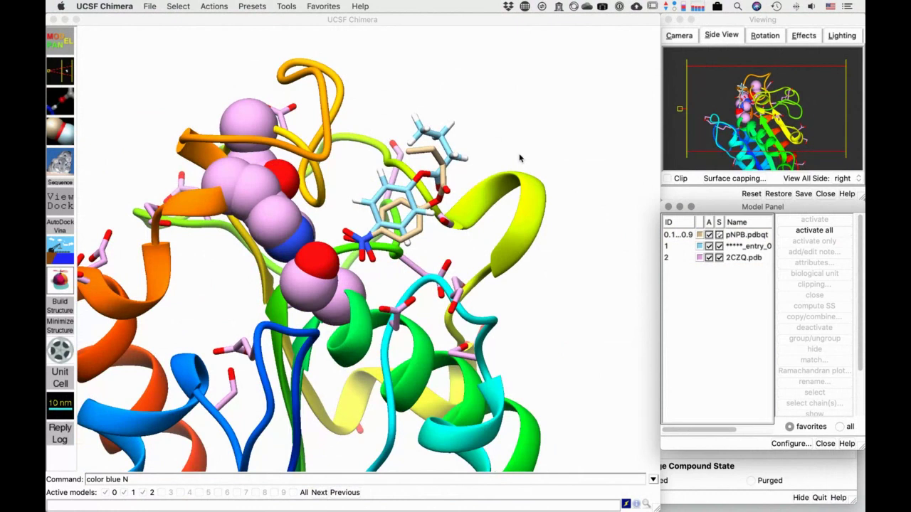
left_click(453, 126)
left_click(453, 126, "ctrl")
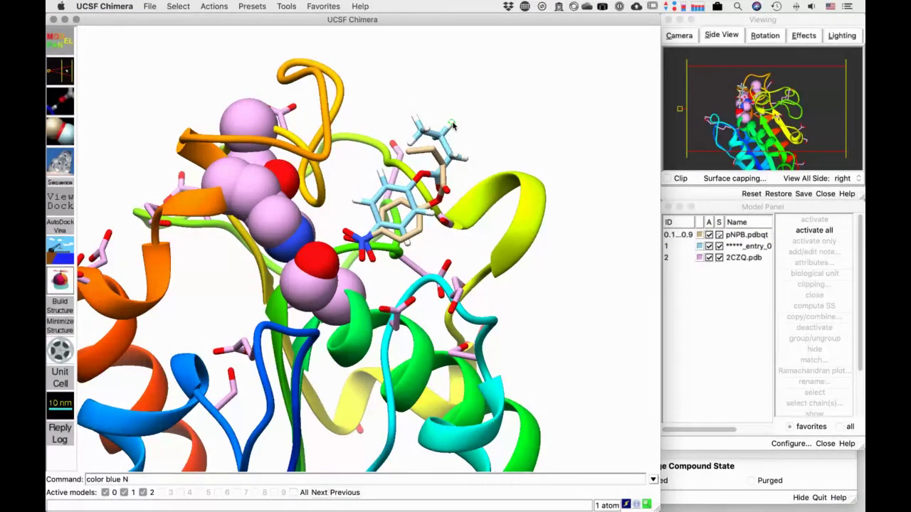
scroll(453, 126, "up", 2)
scroll(452, 126, "up", 2)
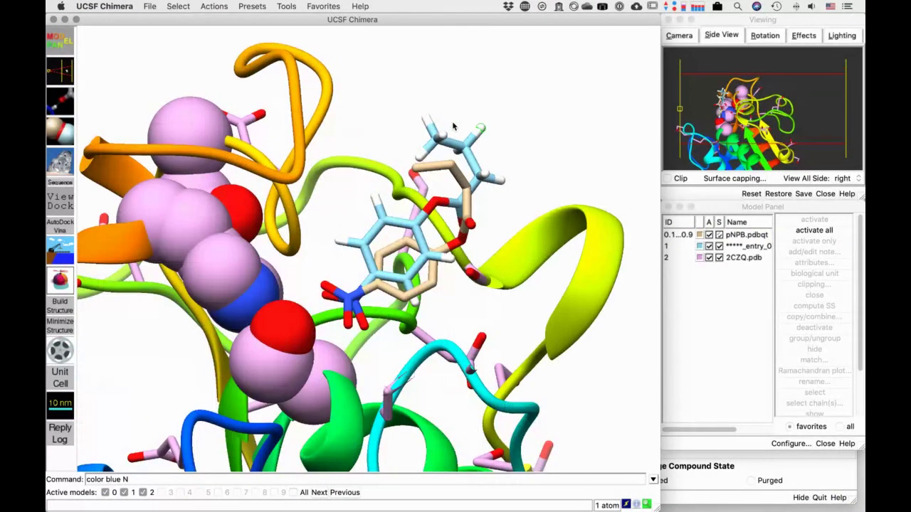
key("Up")
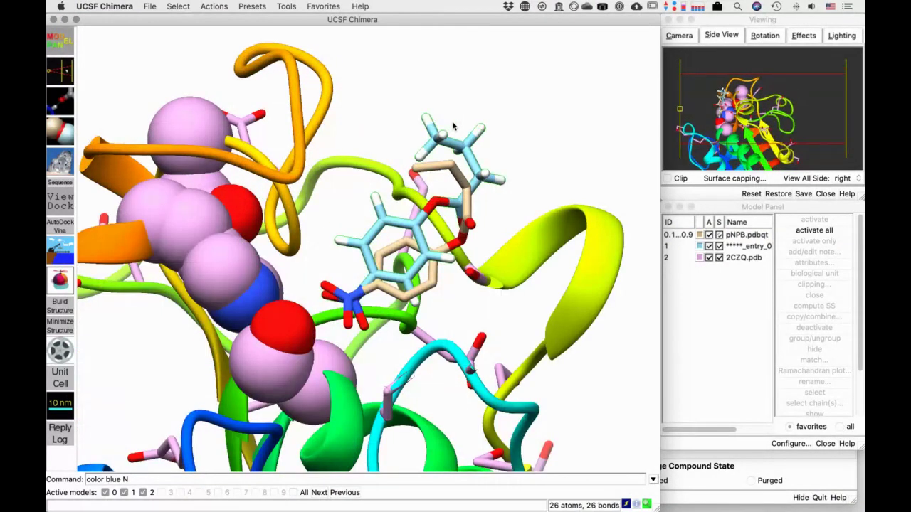
Find hydrogen bonds with at least one end selected, showing the residue of any hidden endpoint atom
mouse_move(452, 126)
left_mouse_down()
mouse_move(490, 152)
mouse_move(456, 141)
left_mouse_up()
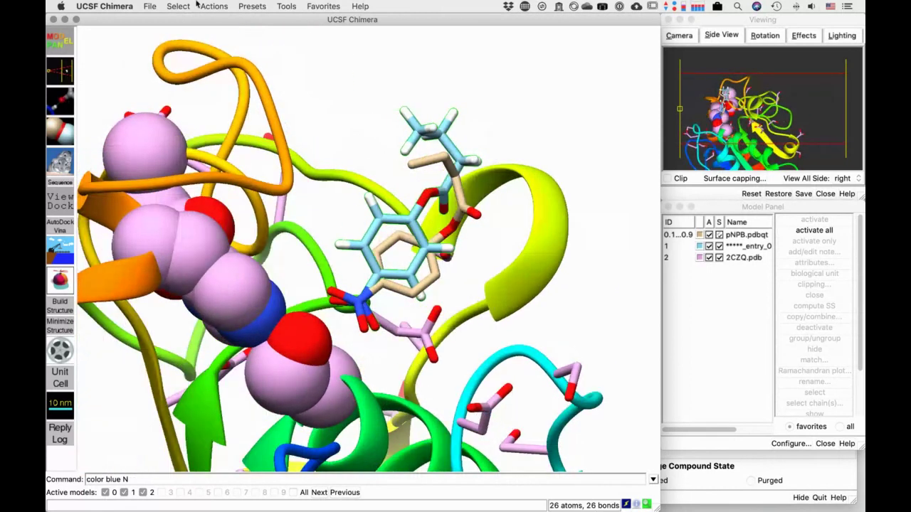
left_click(252, 5)
mouse_move(384, 52)
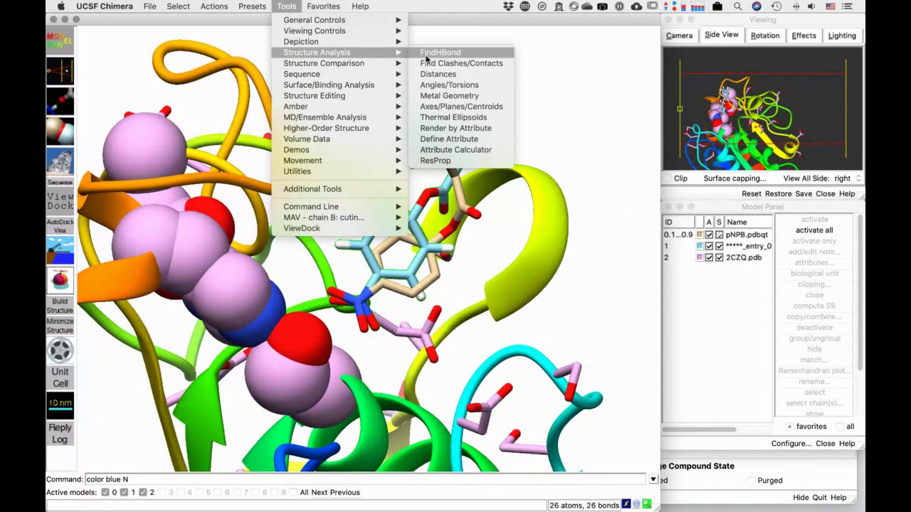
left_click(429, 55)
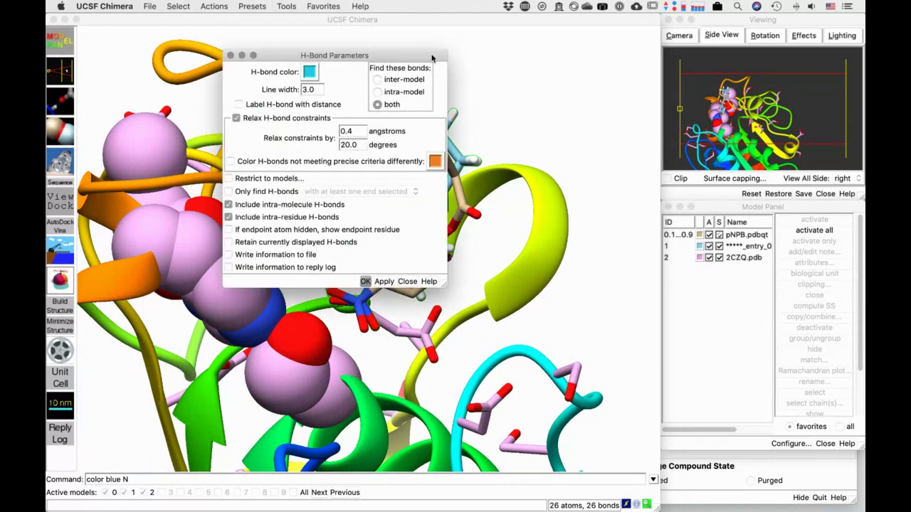
left_click(279, 192)
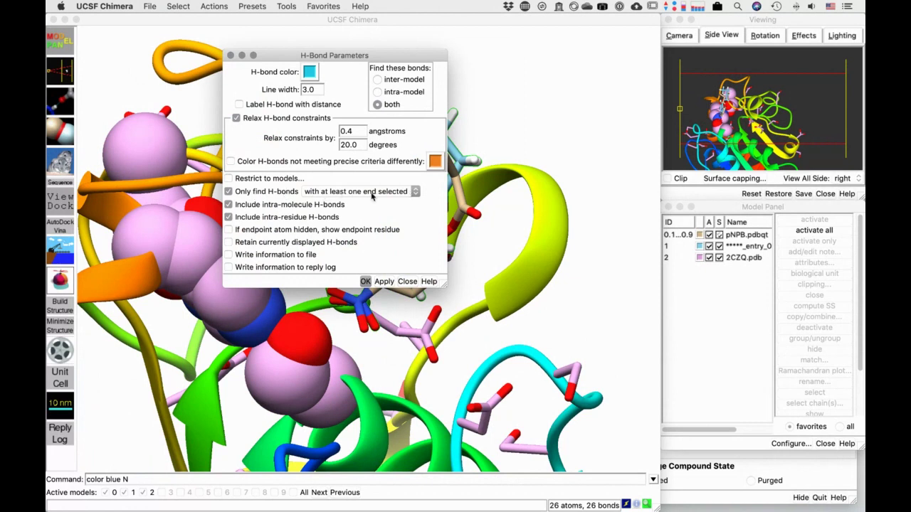
left_click(266, 232)
left_click(365, 282)
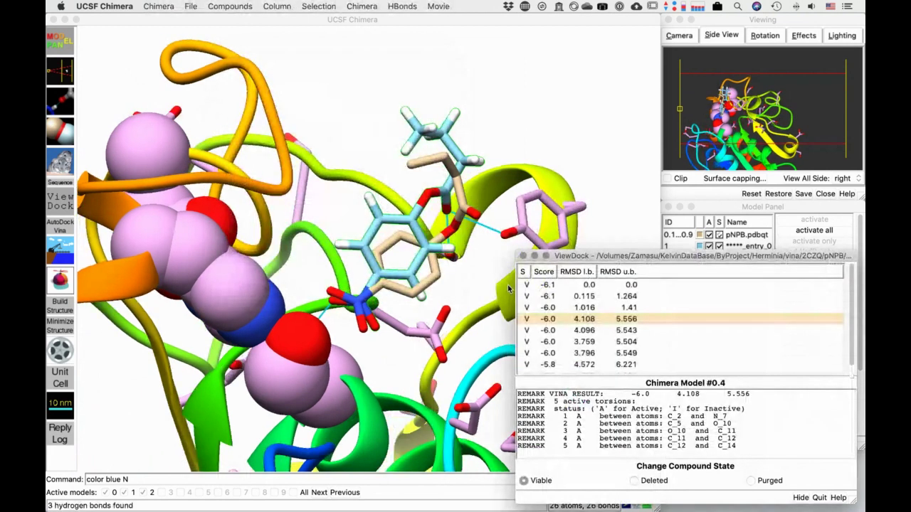
Inspect the hydrogen bonds around the ligand and compare Vina pose 0.2 with pose 0.4 in ViewDock
left_click_drag(508, 289, 456, 183)
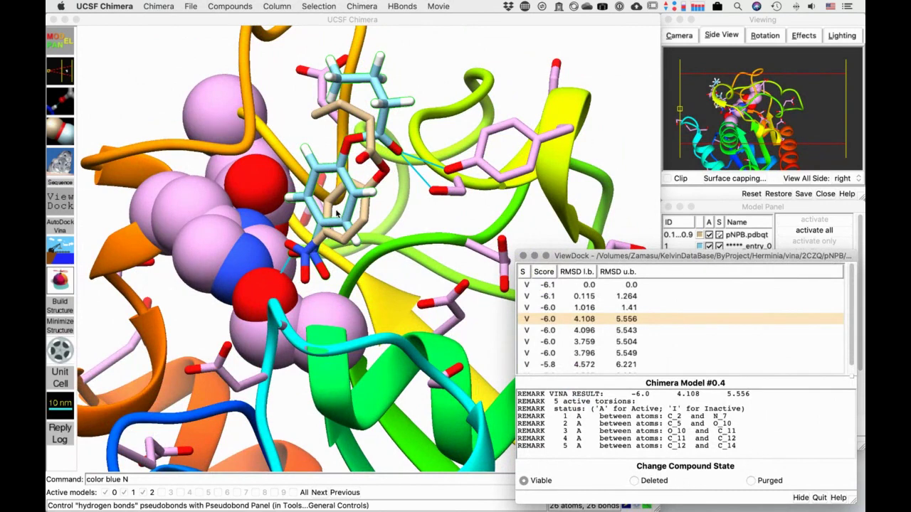
left_click(708, 296)
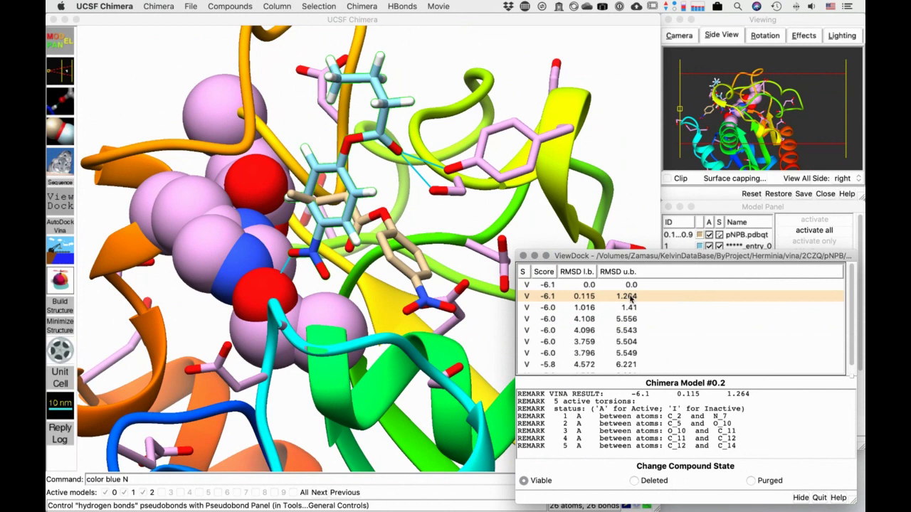
left_click(585, 324)
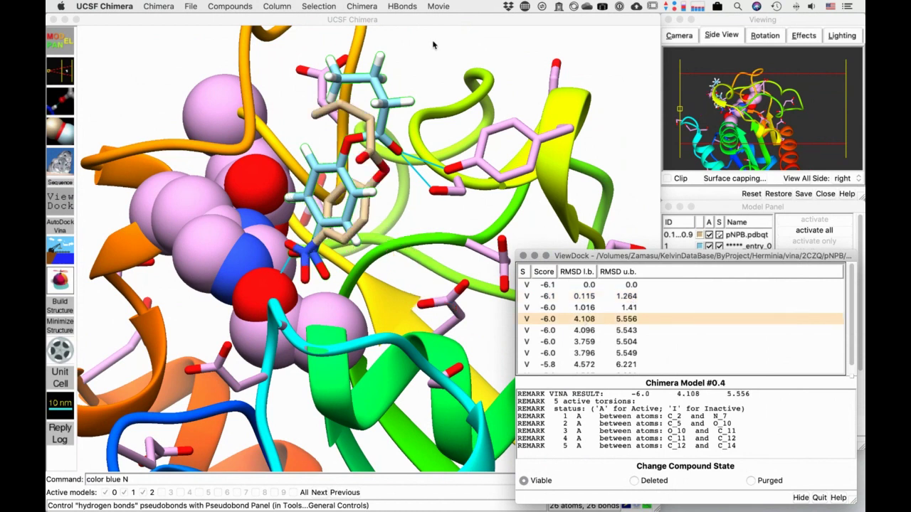
Add hydrogen bond counts to the entire receptor in ViewDock, using inter-model bonds with at least one end selected, and review all rows
left_click(359, 6)
mouse_move(399, 7)
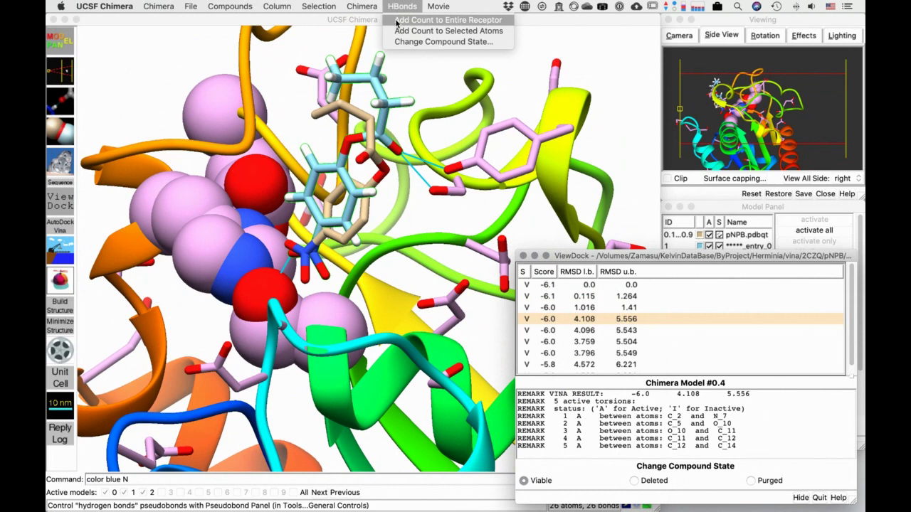
left_click(396, 21)
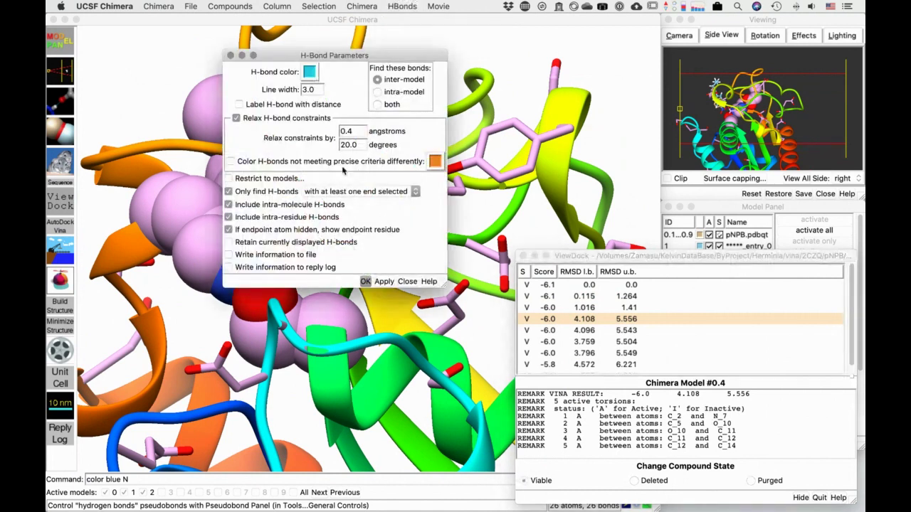
left_click(366, 281)
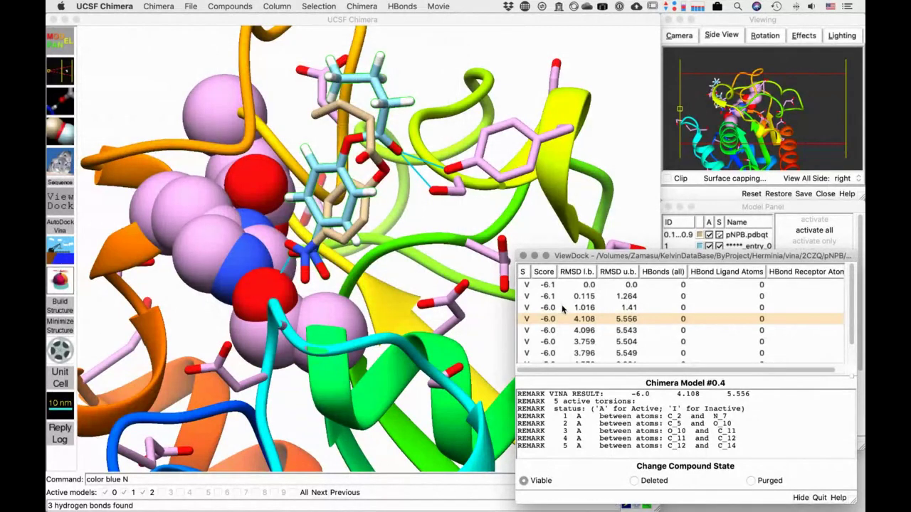
scroll(781, 326, "down", 1)
scroll(782, 326, "up", 1)
scroll(773, 342, "down", 1)
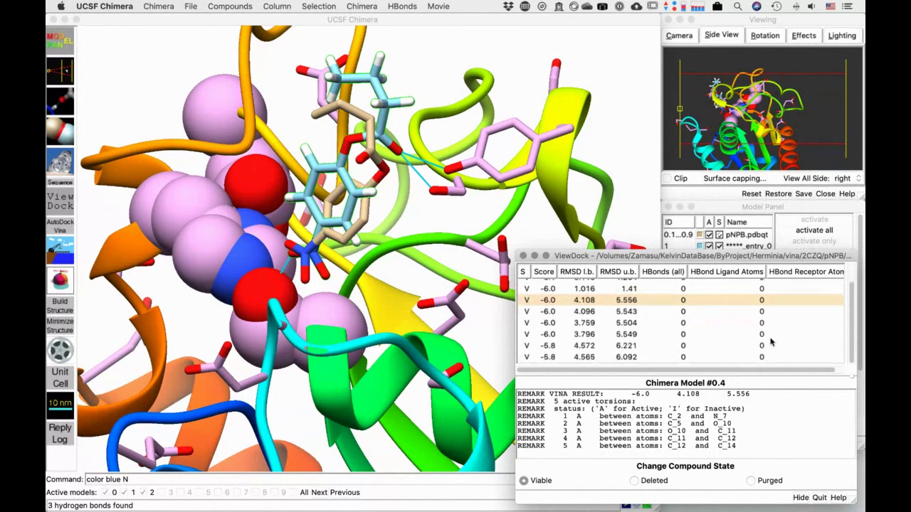
Clear the ligand selection and examine the overlaid Vina and PLANTS poses in the binding site
left_click_drag(356, 181, 414, 178)
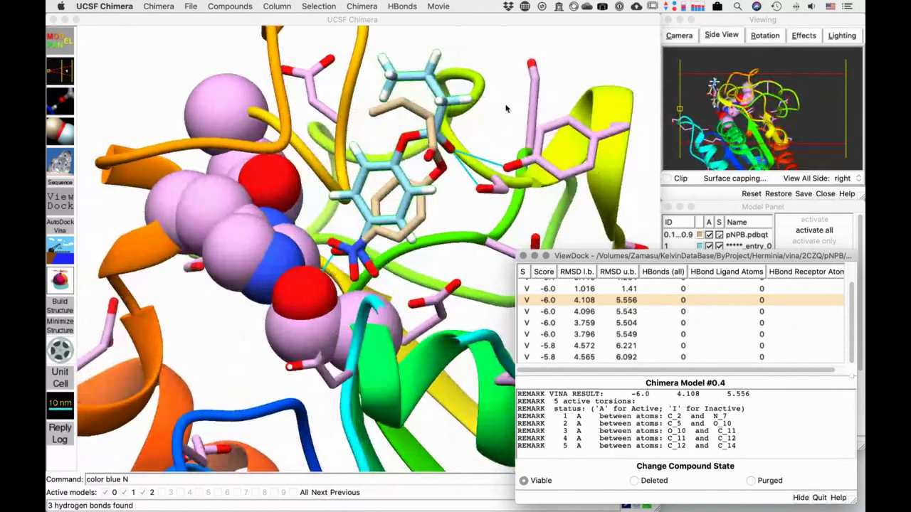
left_click(413, 173)
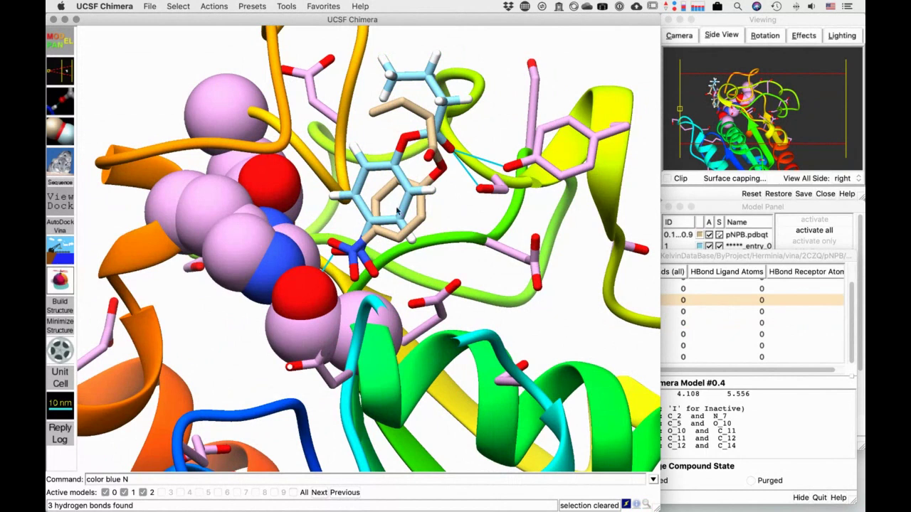
mouse_move(403, 210)
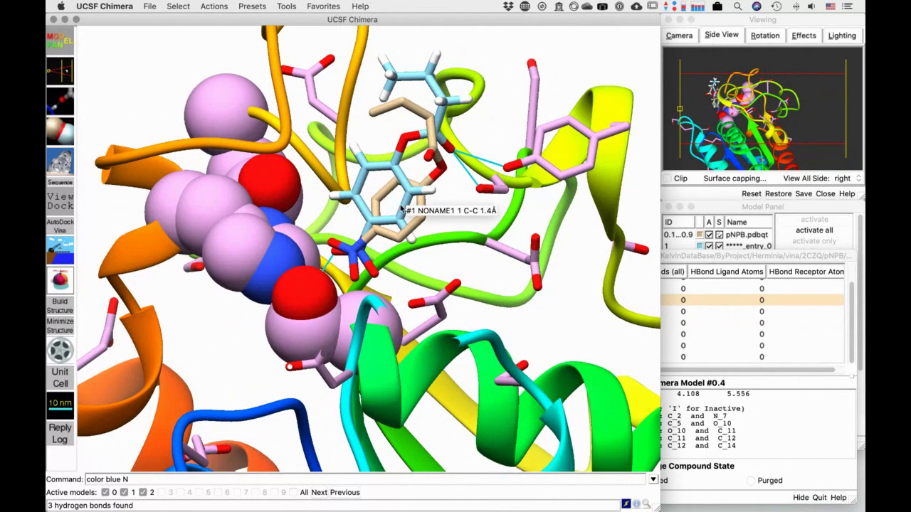
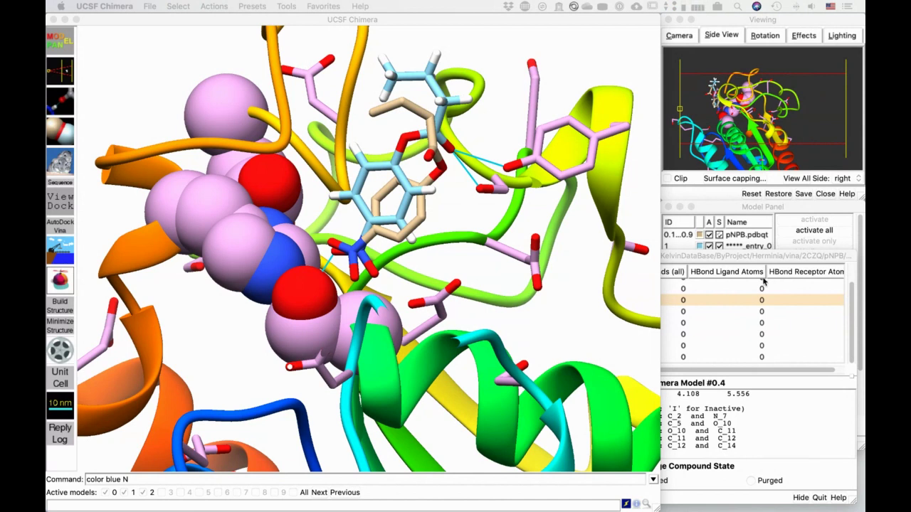
Close the current session in Chimera
left_click(150, 5)
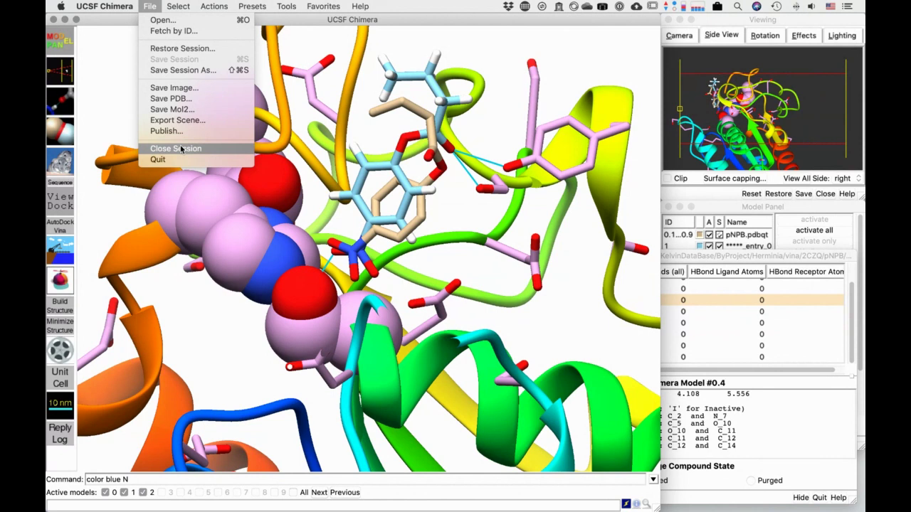
left_click(182, 149)
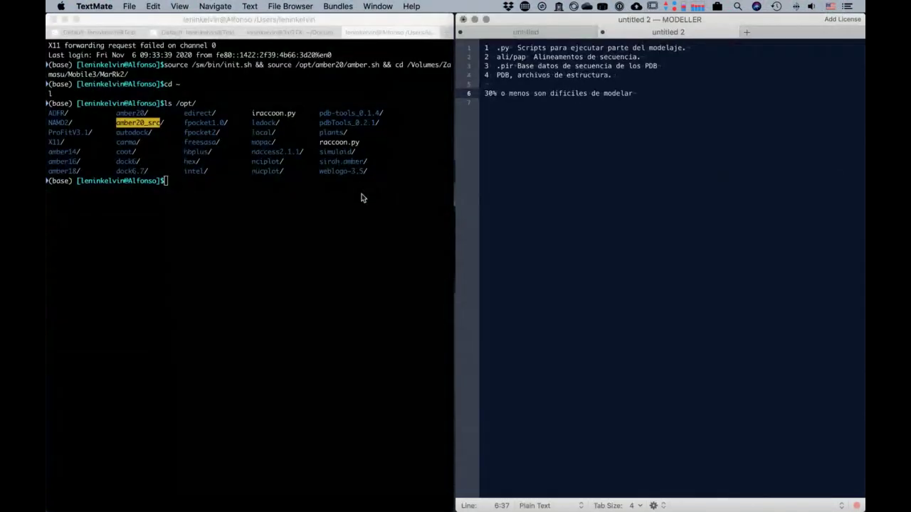
Switch to Finder and go up from the results folder to its parent folder 2CZQ
left_click(361, 194)
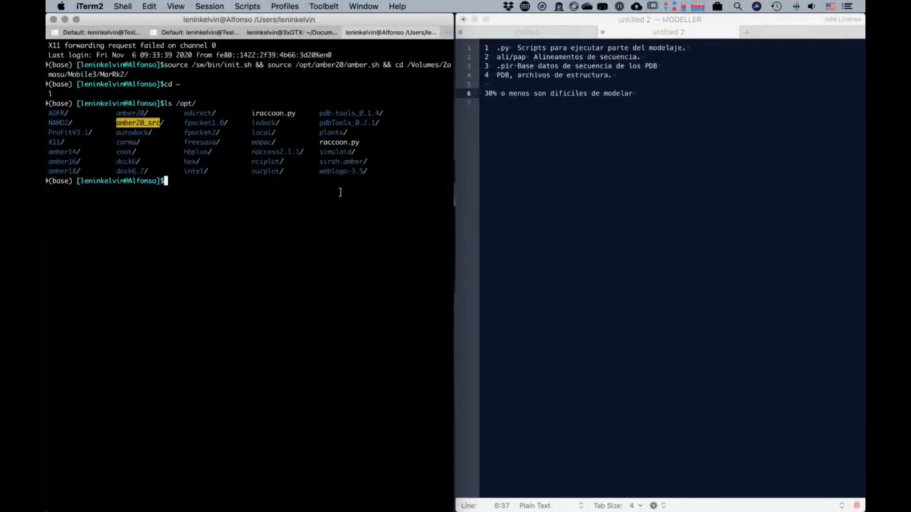
left_click(634, 178)
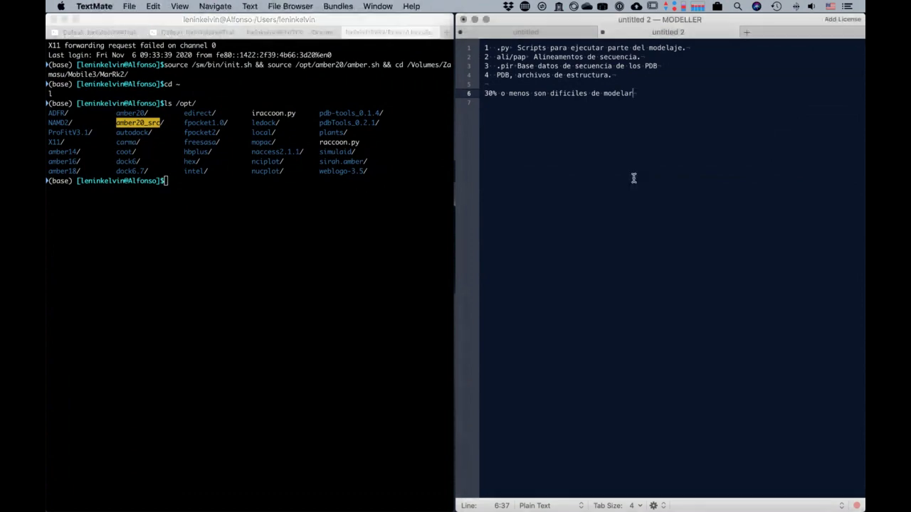
key("ctrl+Left")
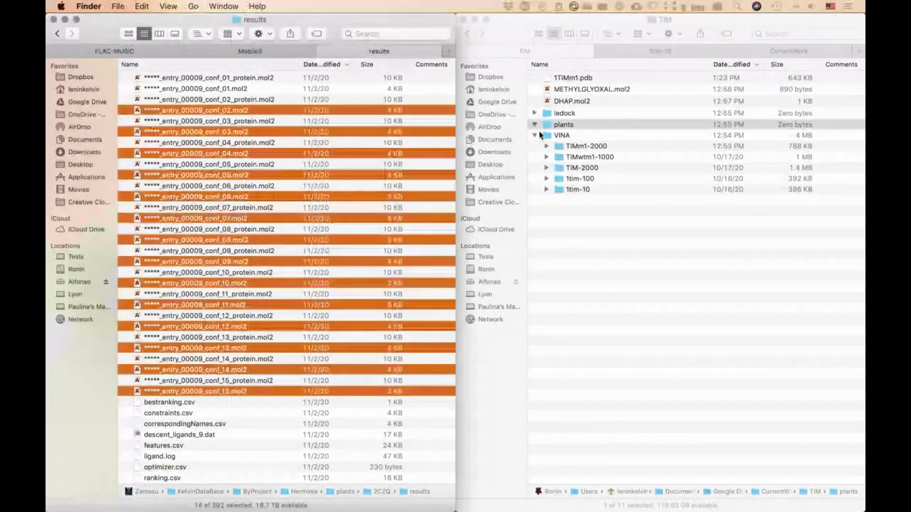
key("super+Up")
Review the TIM folder's ligand files METHYLGLYOXAL.mol2 and DHAP.mol2 and its VINA subfolders, leaving VINA collapsed
left_click(535, 135)
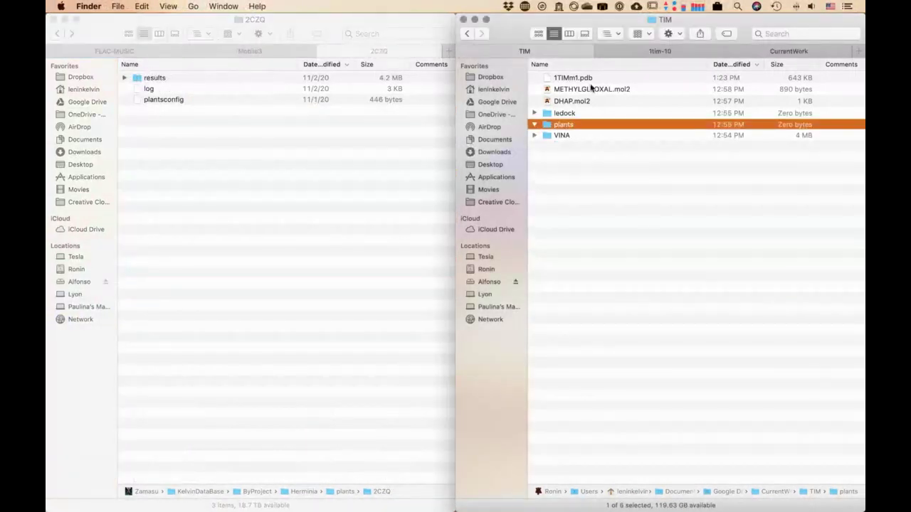
left_click_drag(615, 80, 614, 98)
left_click(594, 89)
left_click(596, 102)
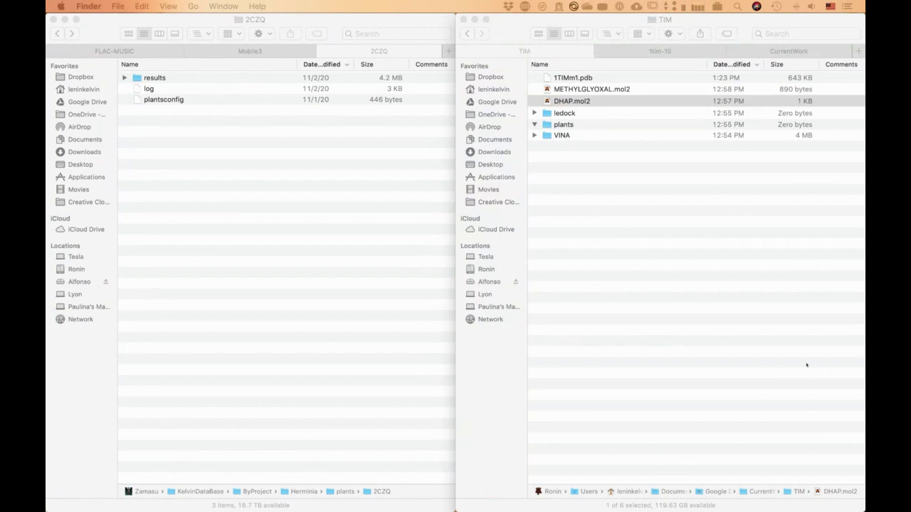
left_click(572, 101)
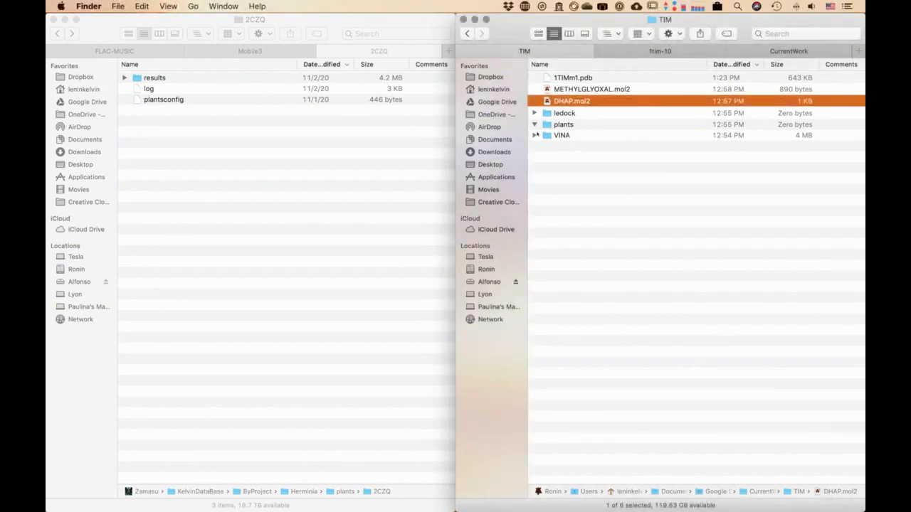
left_click(535, 136)
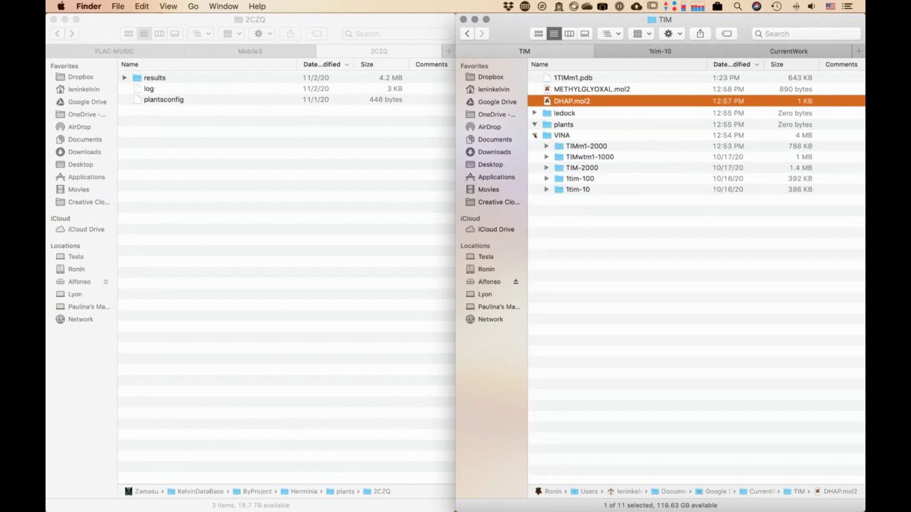
left_click(536, 135)
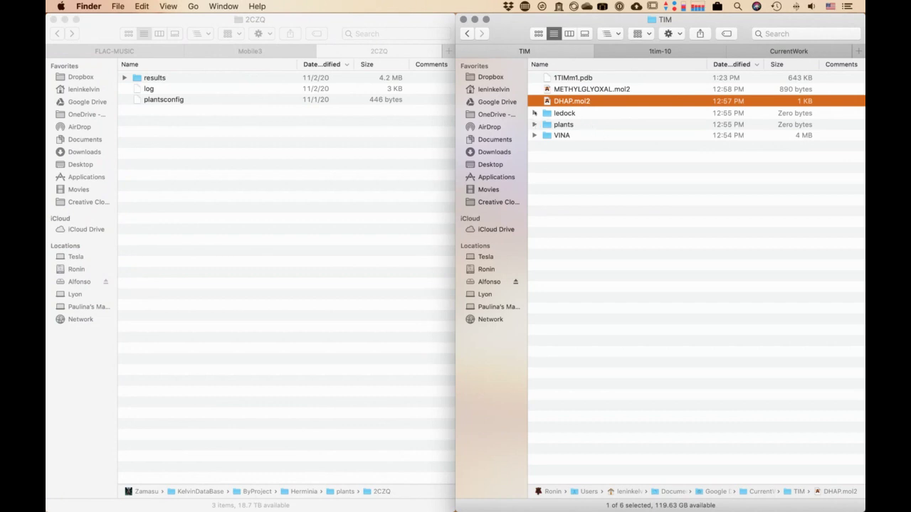
Expand the TIM folder's VINA contents, and browse the Herminia project in the other Finder window to its ledock/2CZQ folder
left_click(534, 135)
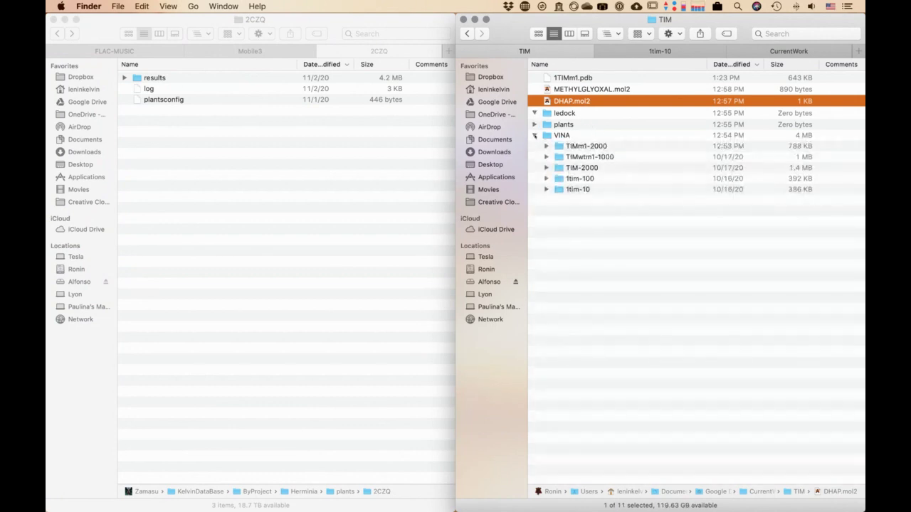
left_click(419, 192)
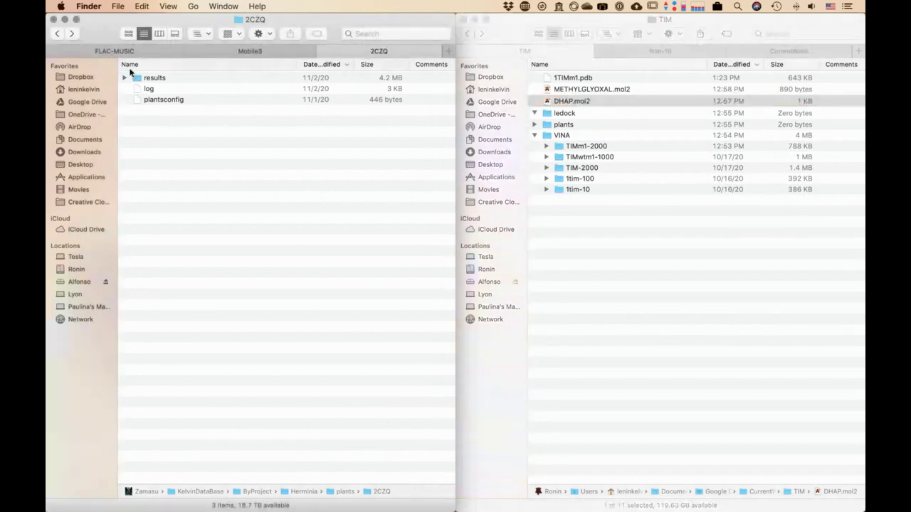
left_click(59, 36)
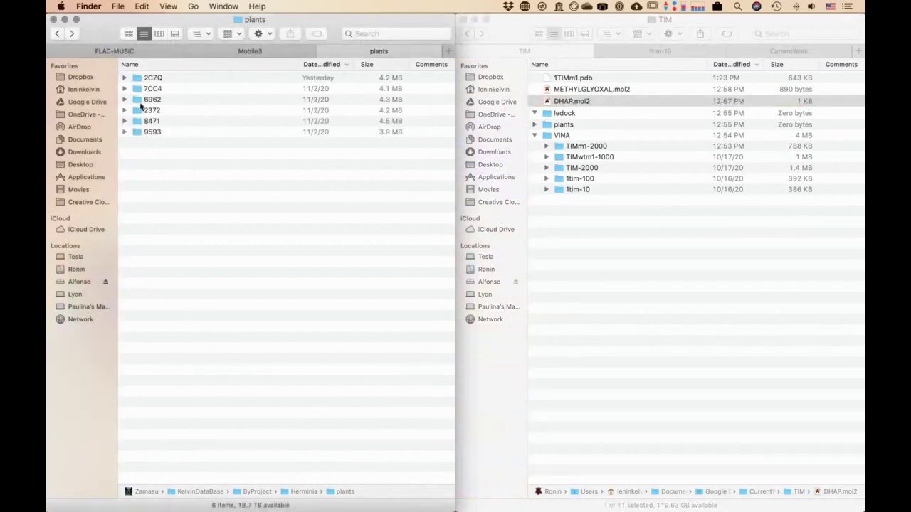
left_click(60, 36)
left_click(125, 123)
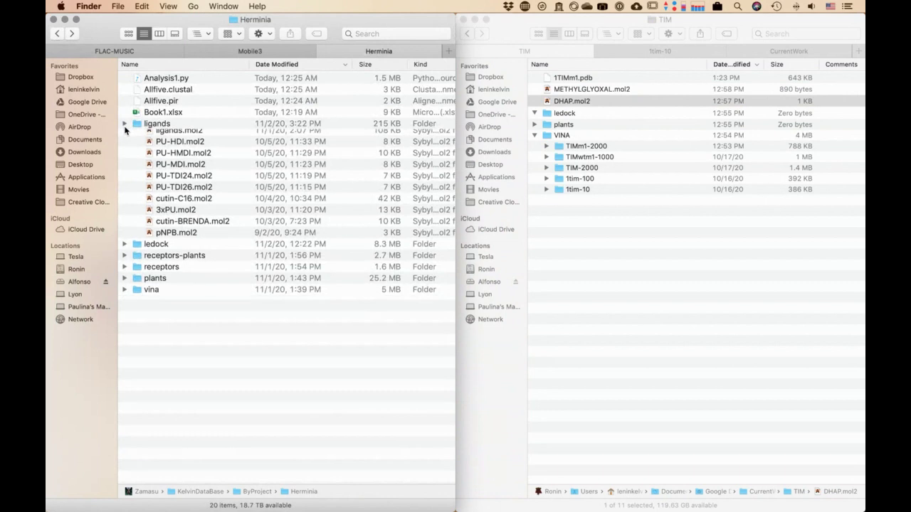
double_click(156, 135)
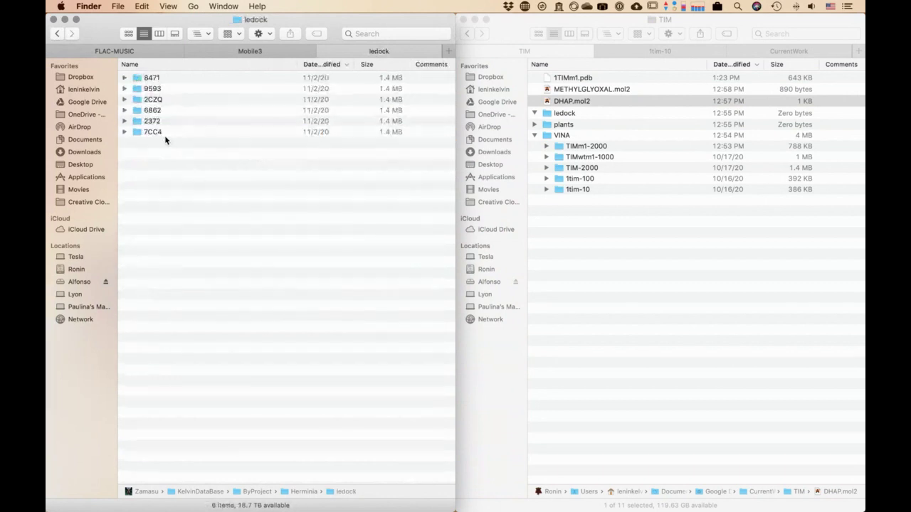
double_click(168, 100)
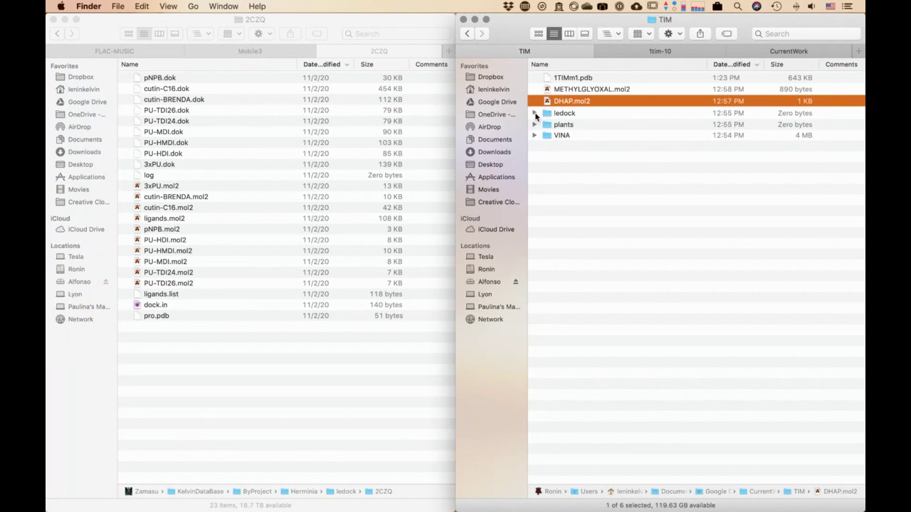
Copy 1TIMm1.pdb from the TIM folder into its empty ledock subfolder
double_click(556, 114)
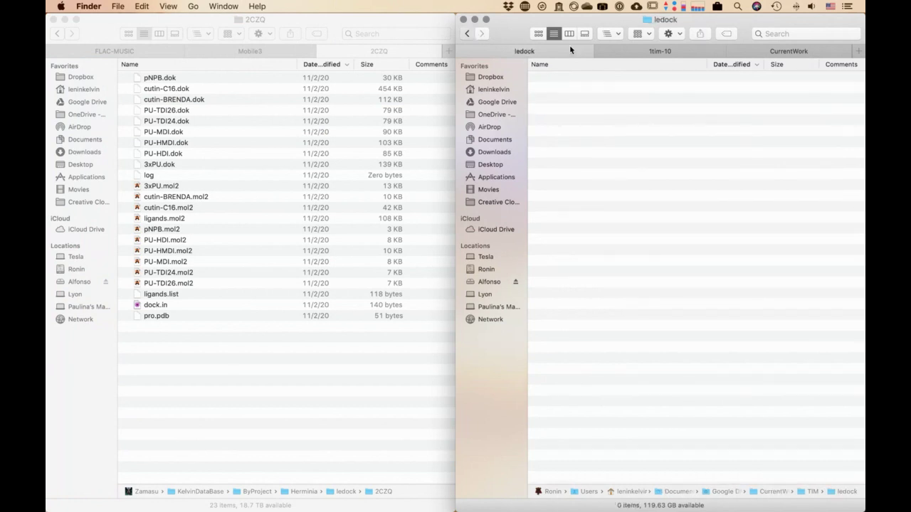
key("super+bracketleft")
left_click(572, 80)
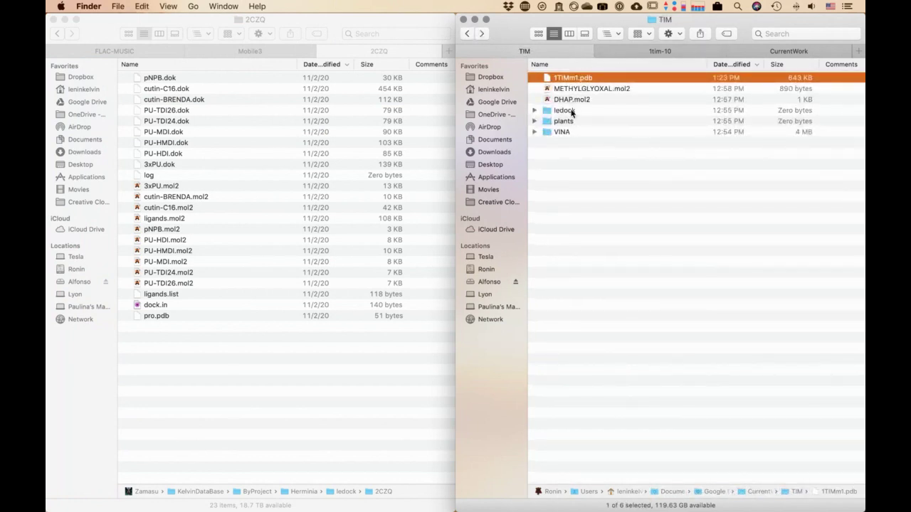
double_click(571, 113)
key("super+v")
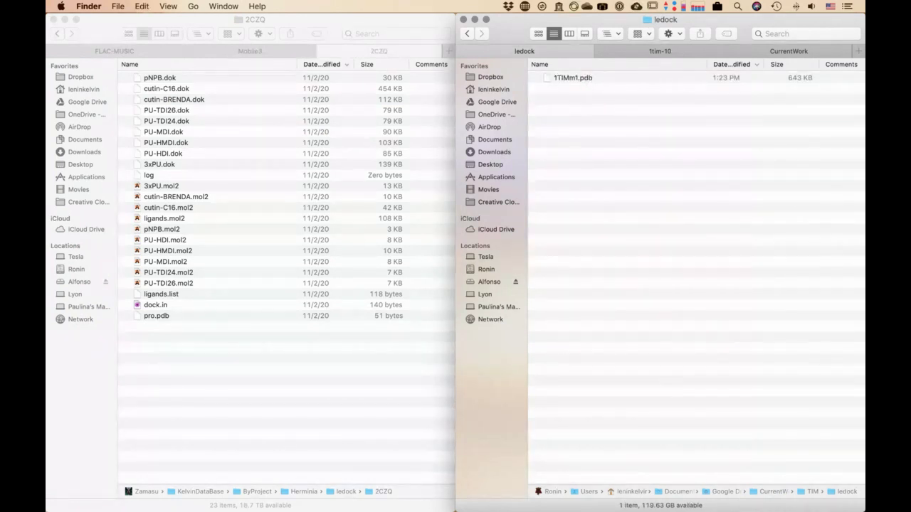
Switch to iTerm2 and change the working directory from the home folder to Google Drive
left_click(454, 502)
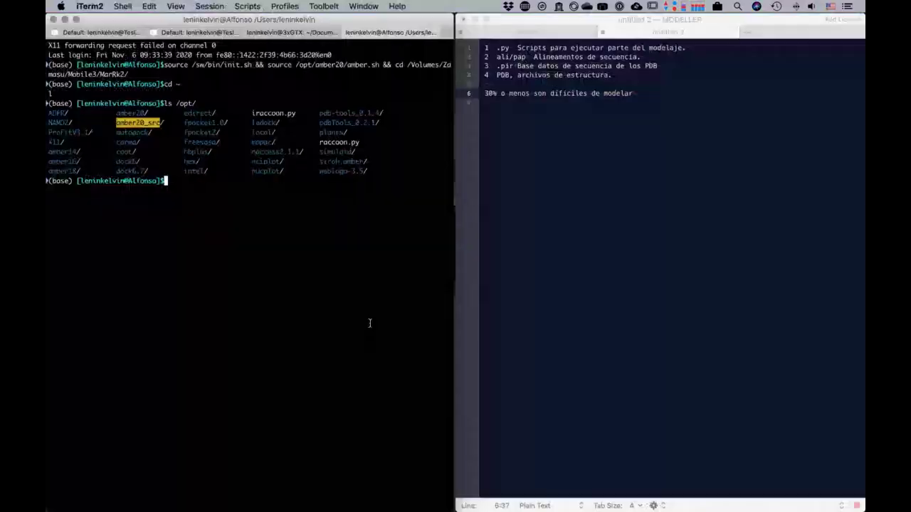
type("cd Doc")
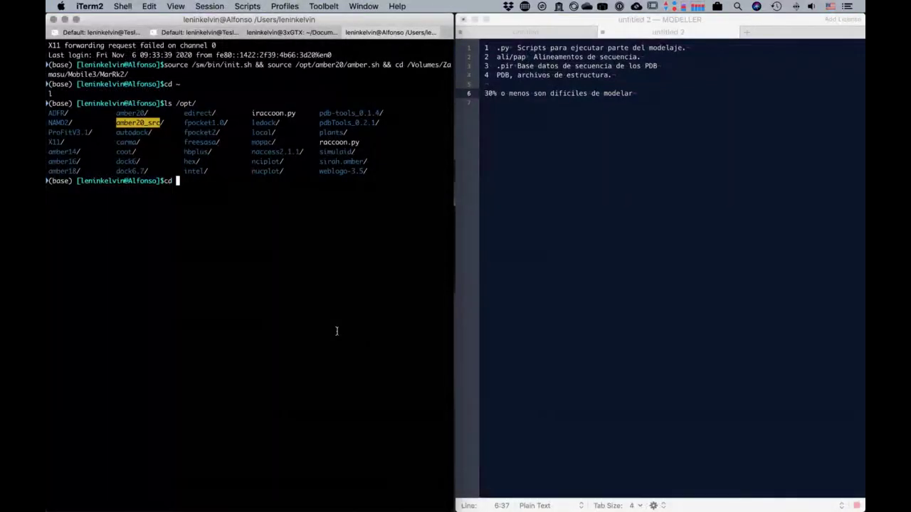
key("Tab")
key("Tab")
key("BackSpace")
key("Tab")
key("Tab")
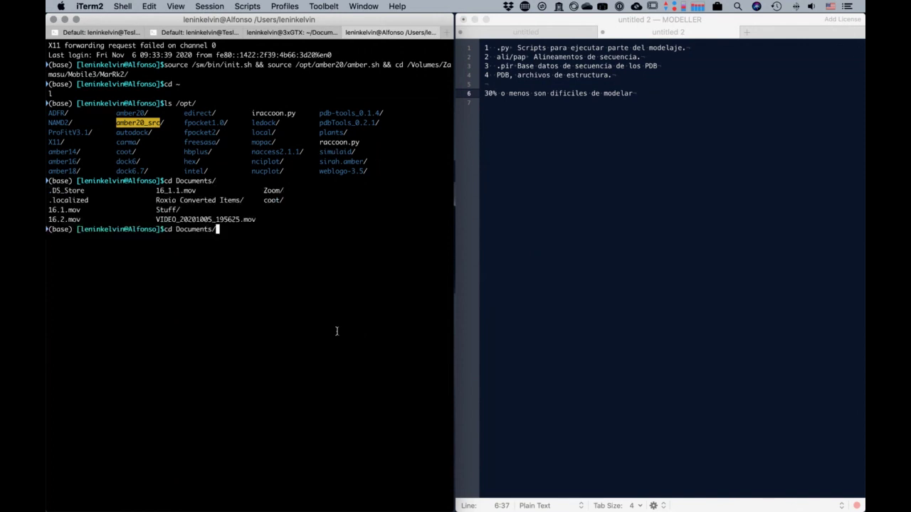
key("ctrl+w")
type("G")
key("Tab")
key("Return")
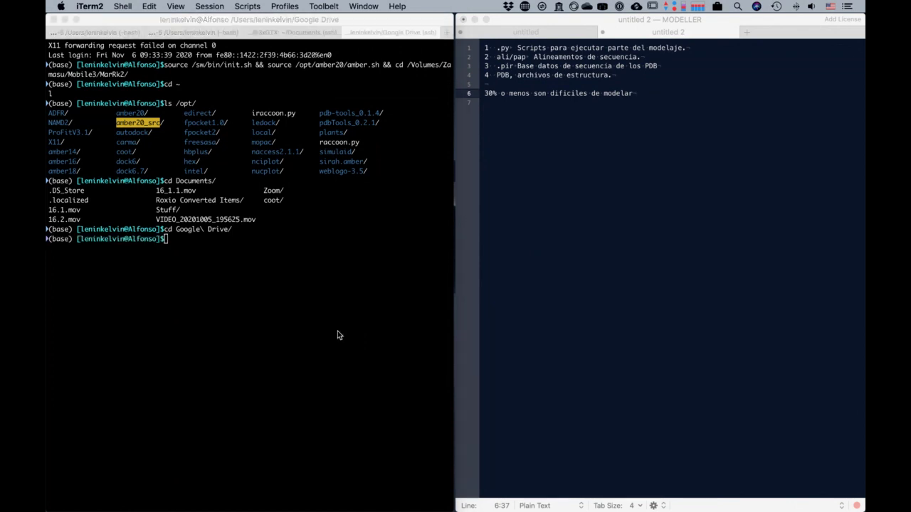
Check the ledock folder's path in Finder, and change the iTerm2 working directory to CurrentWork/TIM/ledock/
key("super+Tab")
left_click(619, 36)
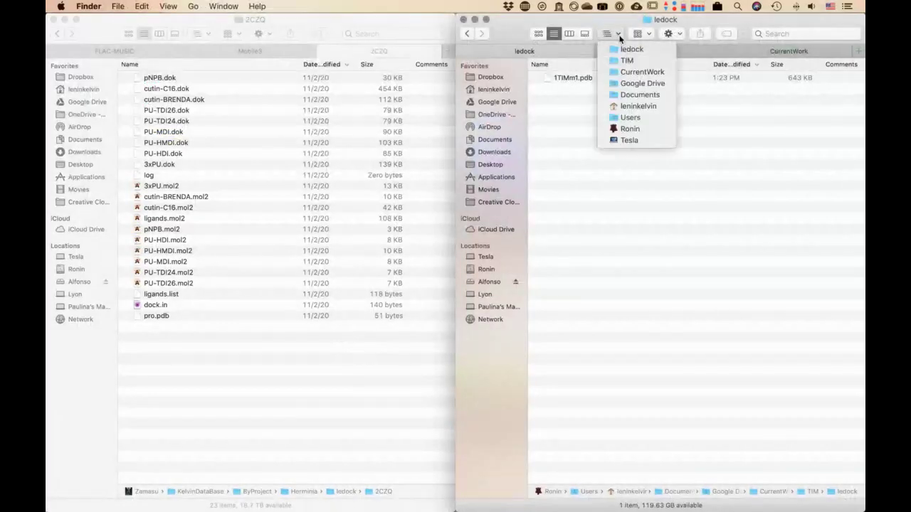
left_click(619, 37)
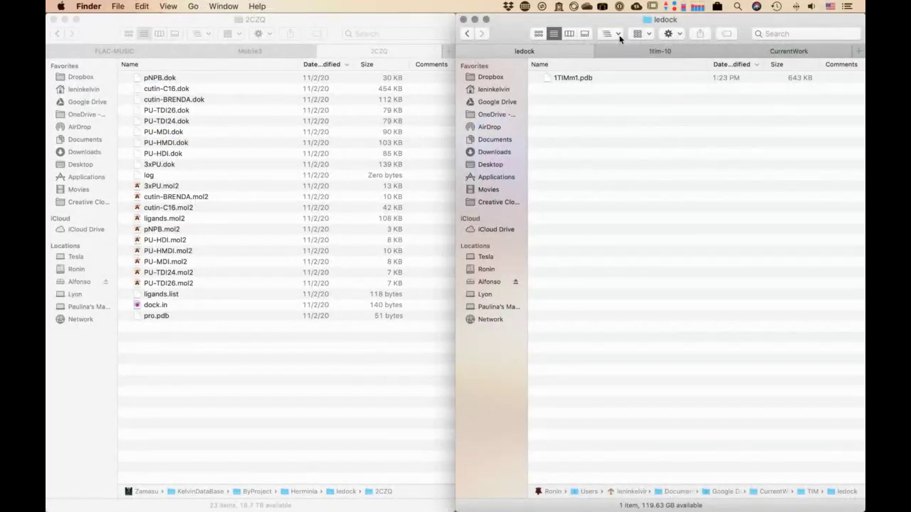
key("super+Tab")
type("cd C")
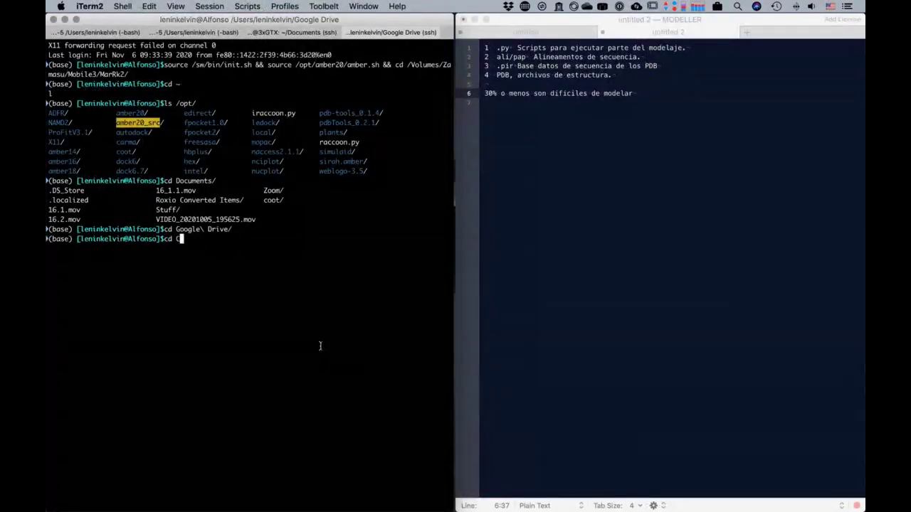
type("urrentWork/TIM/ledock/")
key("Return")
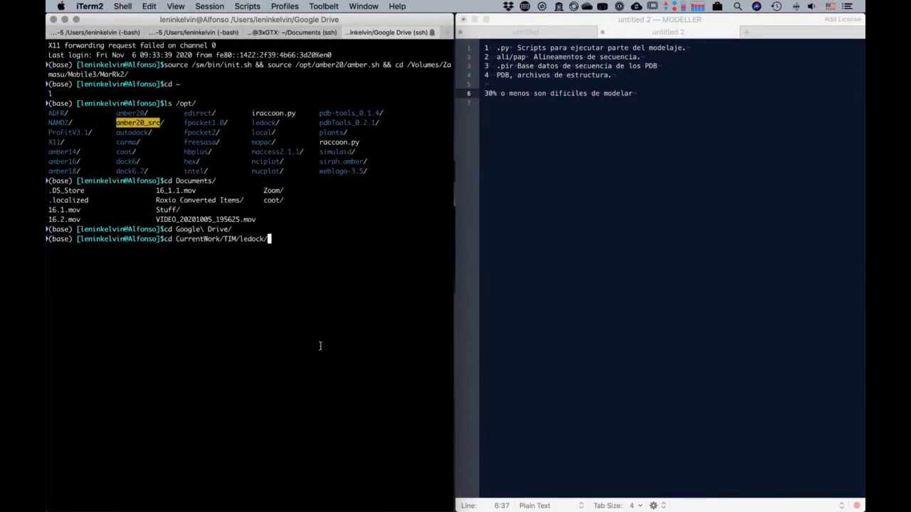
List the working folder's files, repeat the listing on a cleared terminal, and check the same folder in Finder
type("ls")
key("Return")
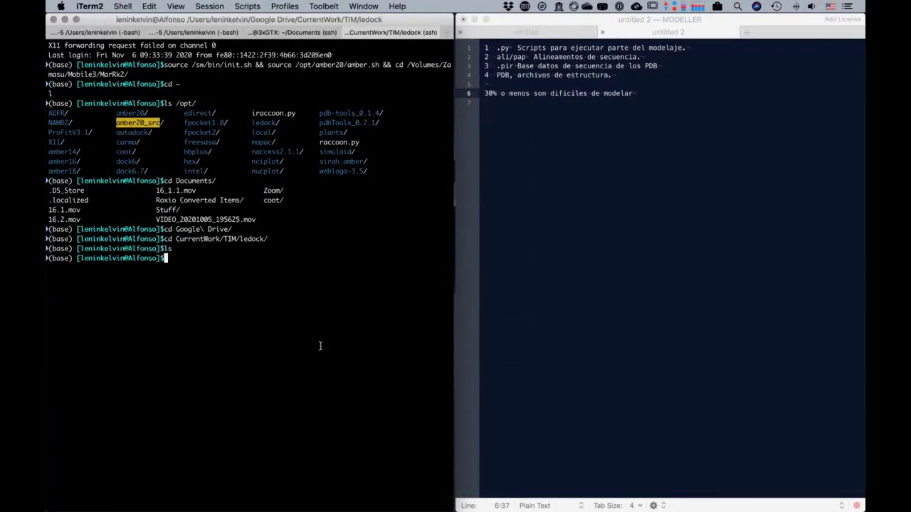
key("ctrl+l")
type("ls")
key("Return")
type("ls")
key("Return")
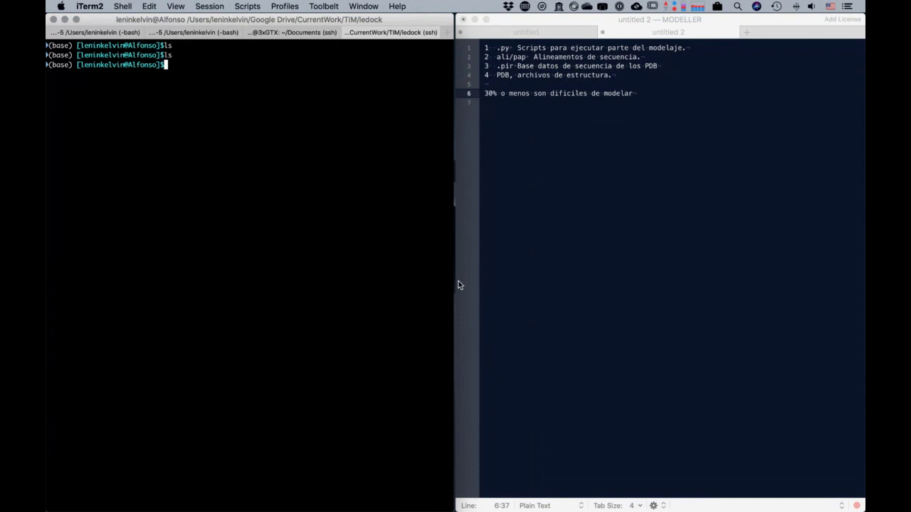
key("ctrl+Left")
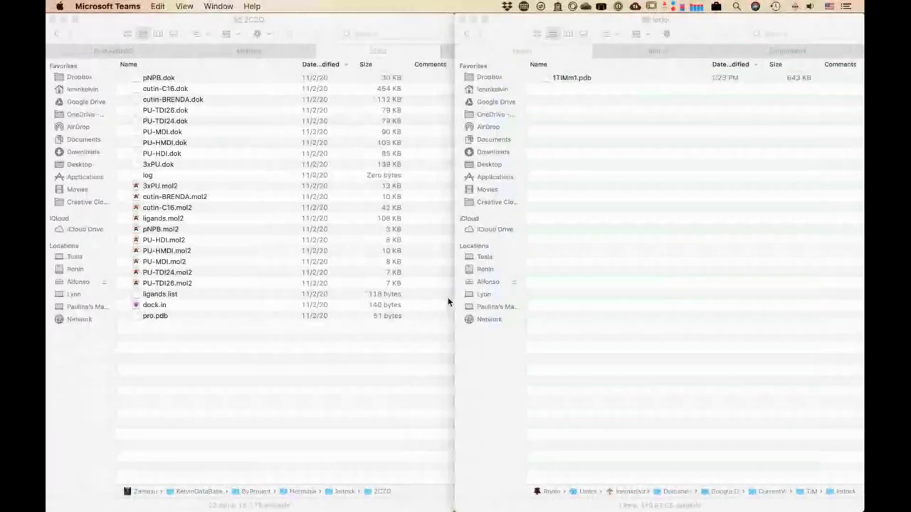
key("ctrl+Right")
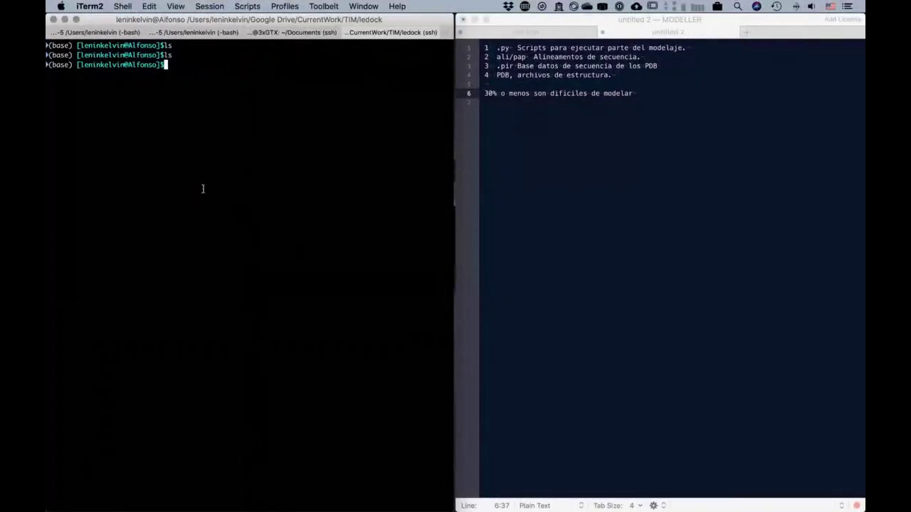
List the contents of /opt/ledock/ and examine the lewater_mac, lepro_mac, lefrag_mac and ledock_mac programs in turn
type("ls//opt/")
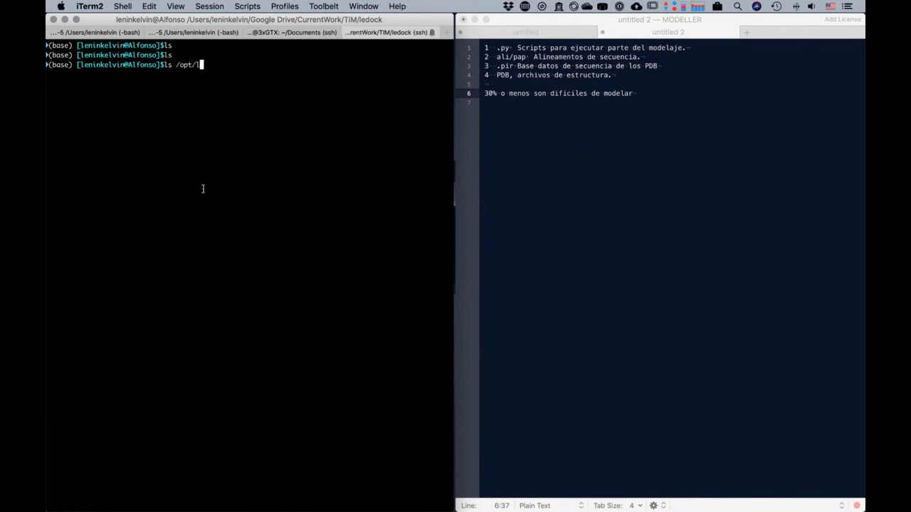
type("l")
key("Tab")
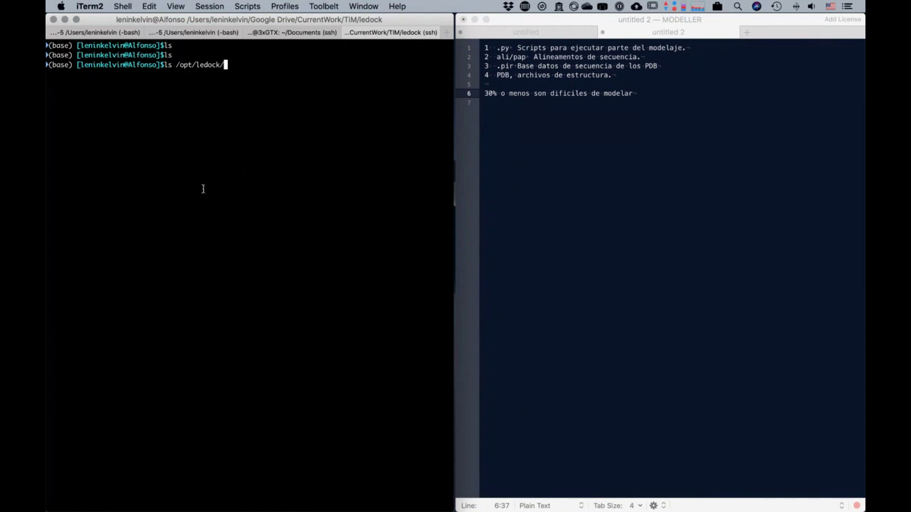
key("Return")
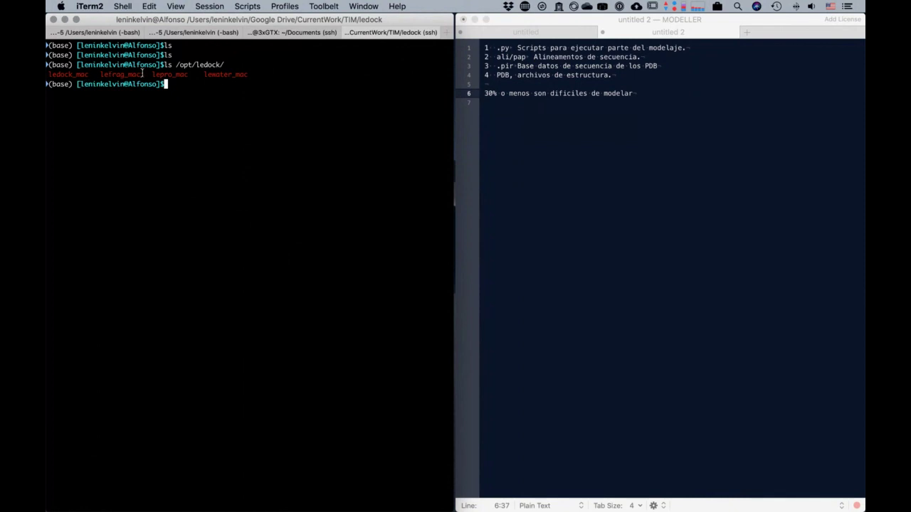
left_click_drag(248, 74, 204, 73)
left_click(251, 74)
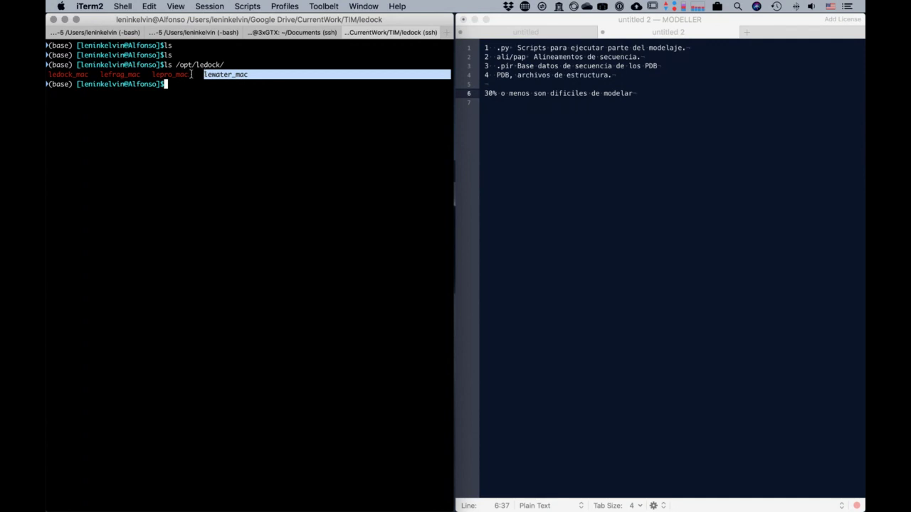
left_click_drag(189, 73, 101, 74)
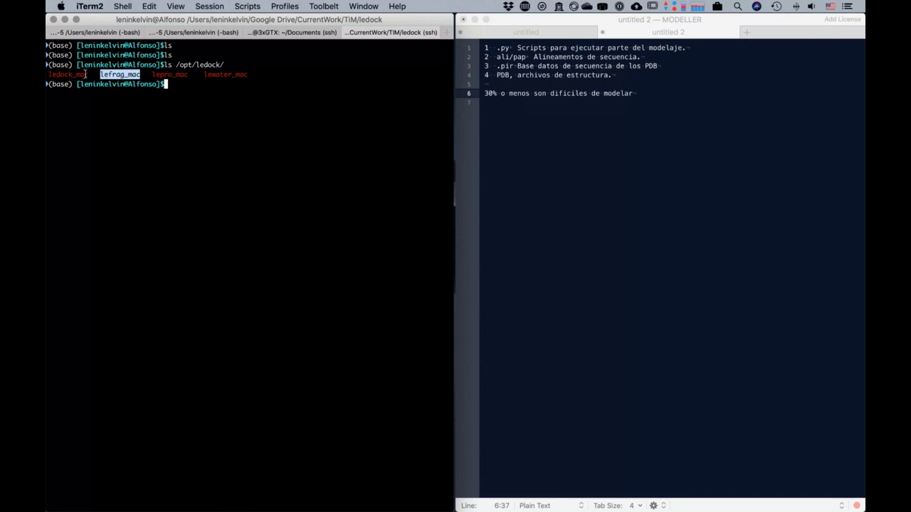
left_click_drag(92, 74, 47, 74)
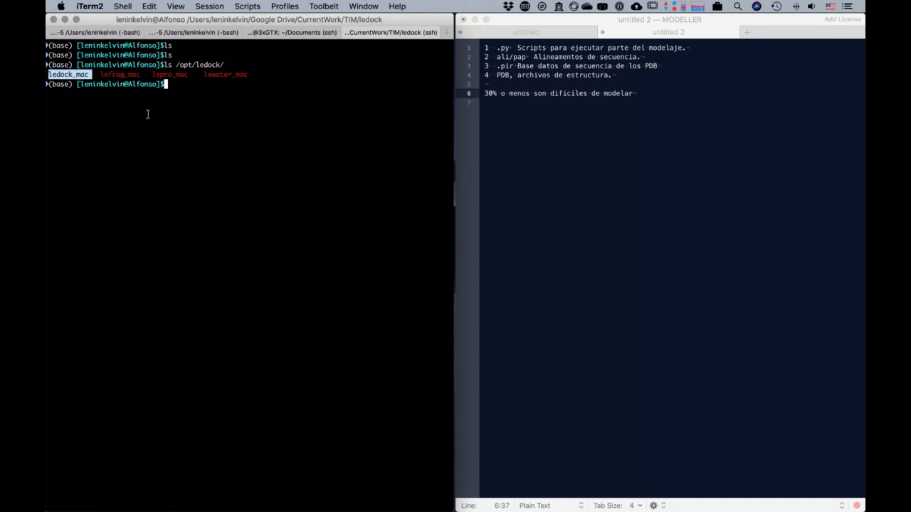
left_click(199, 116)
List the working folder's files and run /opt/ledock/lepro_mac without arguments to show its usage
type("ls")
key("Return")
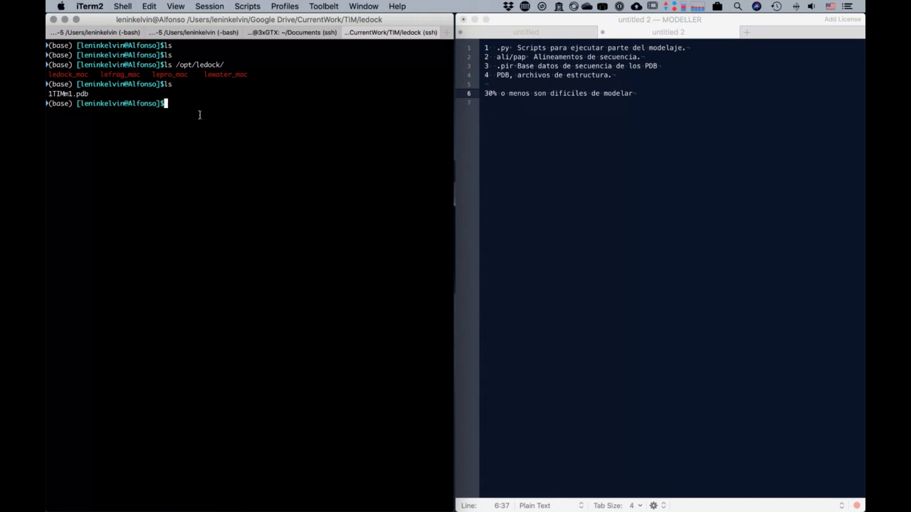
type("/o")
key("Tab")
type("l")
key("Tab")
key("BackSpace")
key("BackSpace")
key("BackSpace")
key("BackSpace")
key("BackSpace")
key("BackSpace")
type("led")
key("Tab")
type("lepo")
key("BackSpace")
type("r")
key("Tab")
key("Return")
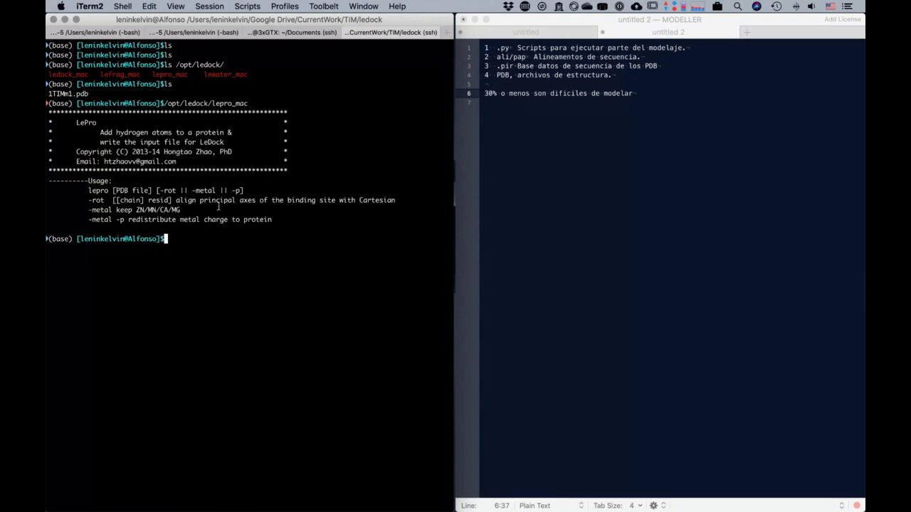
Examine the LePro usage lines for the PDB file argument and the -rot, -metal and -metal -p options
left_click_drag(396, 200, 84, 191)
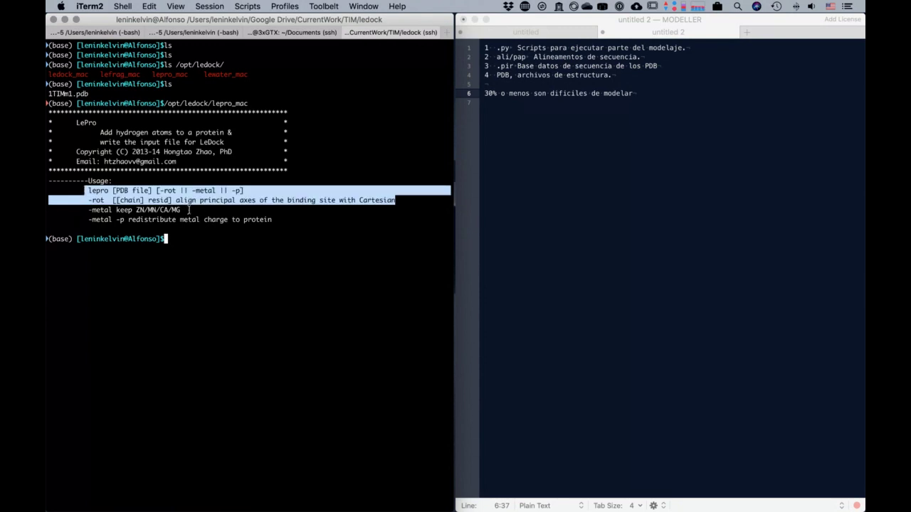
left_click_drag(181, 210, 137, 210)
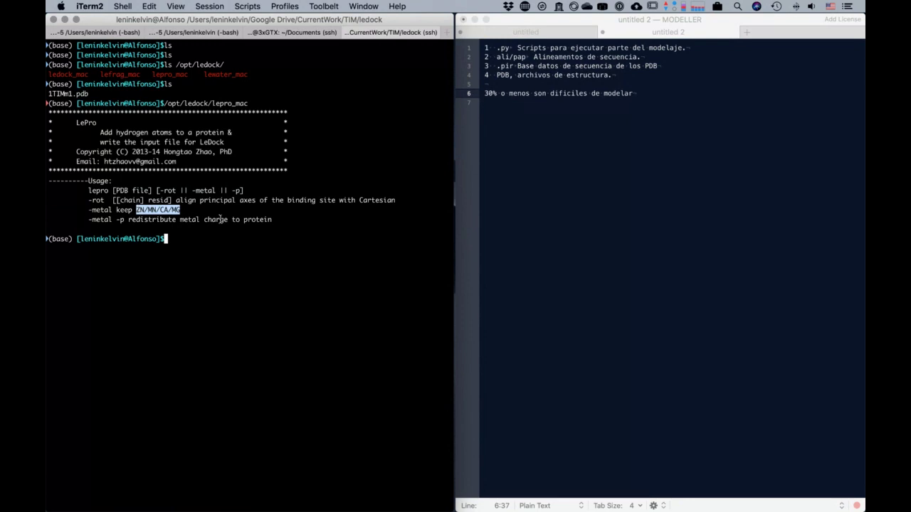
left_click_drag(275, 220, 80, 219)
left_click(87, 217)
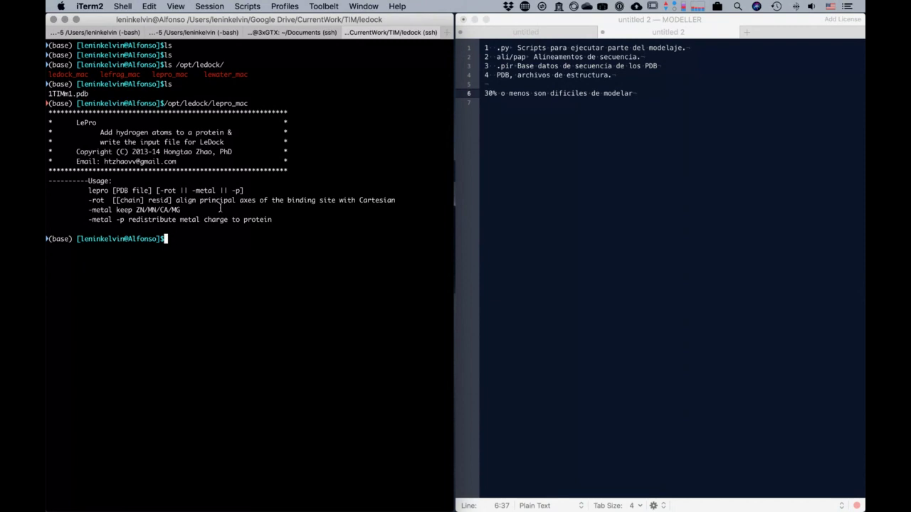
Run /opt/ledock/lepro_mac on 1TIMm1.pdb and list the files in the working folder
key("Up")
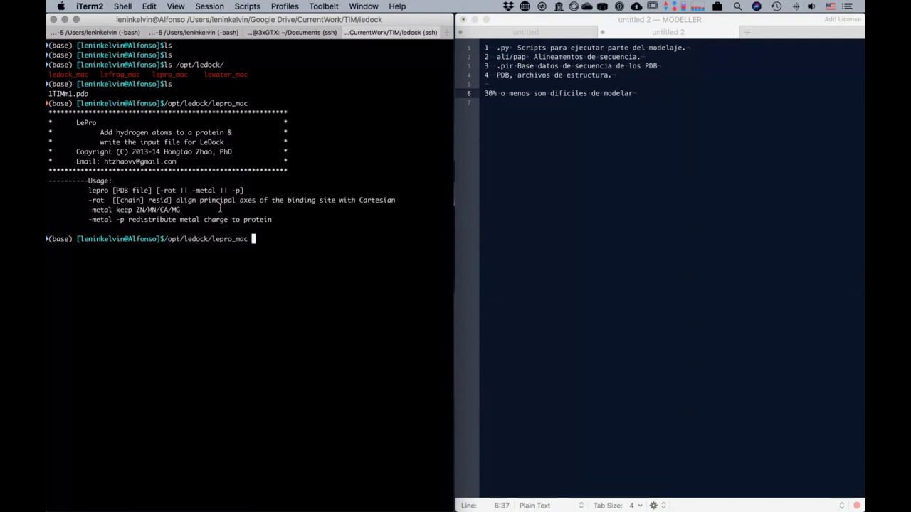
type("1")
key("Tab")
key("Return")
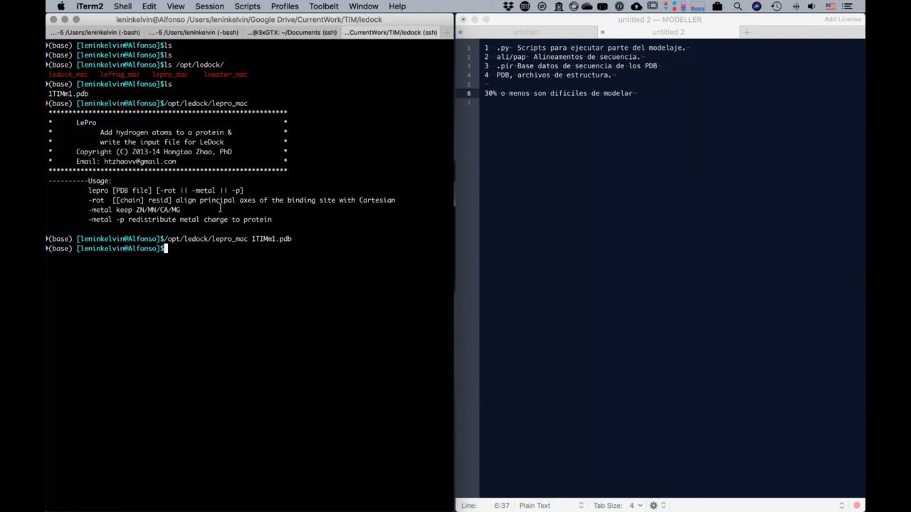
type("ls")
key("Return")
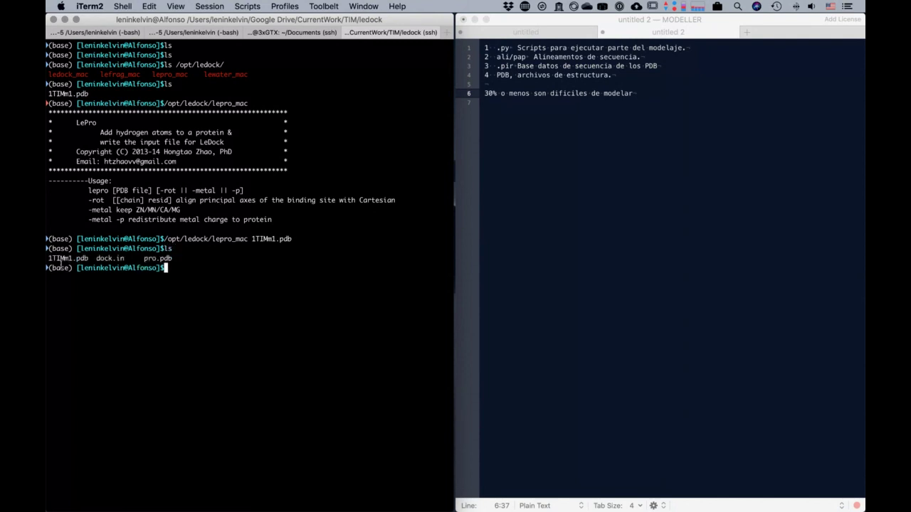
Display the contents of the generated dock.in file in the terminal with more
left_click_drag(173, 258, 144, 259)
left_click_drag(123, 258, 96, 258)
left_click(272, 269)
type("more")
key("ctrl+l")
type("dock.in")
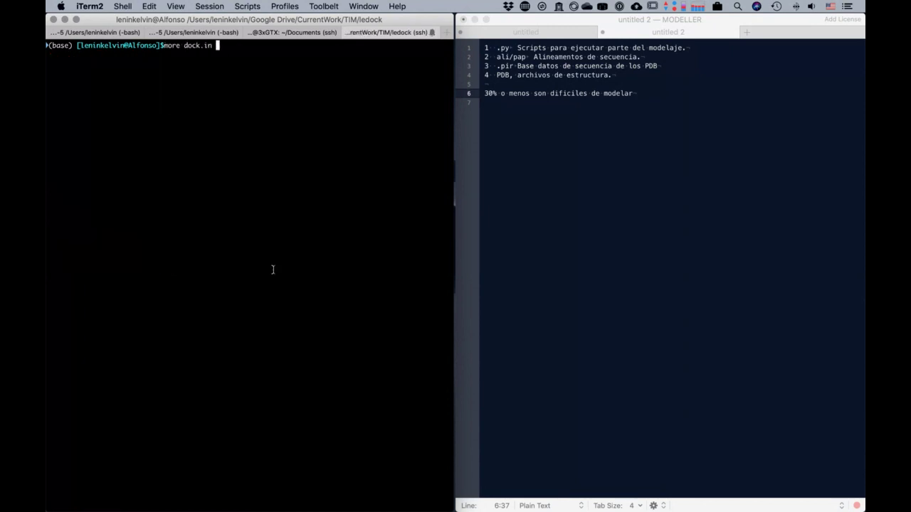
key("Return")
key("q")
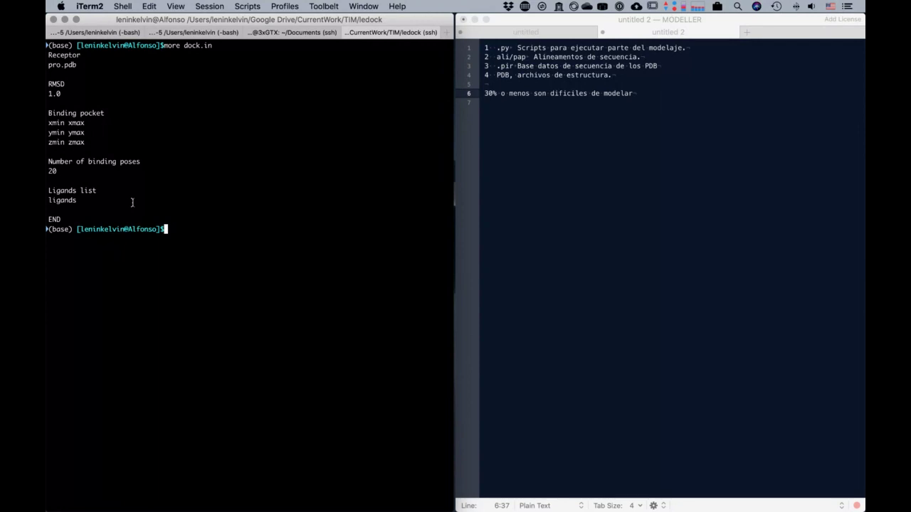
Examine the receptor, RMSD, binding pocket, number of poses and ligands list entries of dock.in
left_click_drag(85, 67, 57, 61)
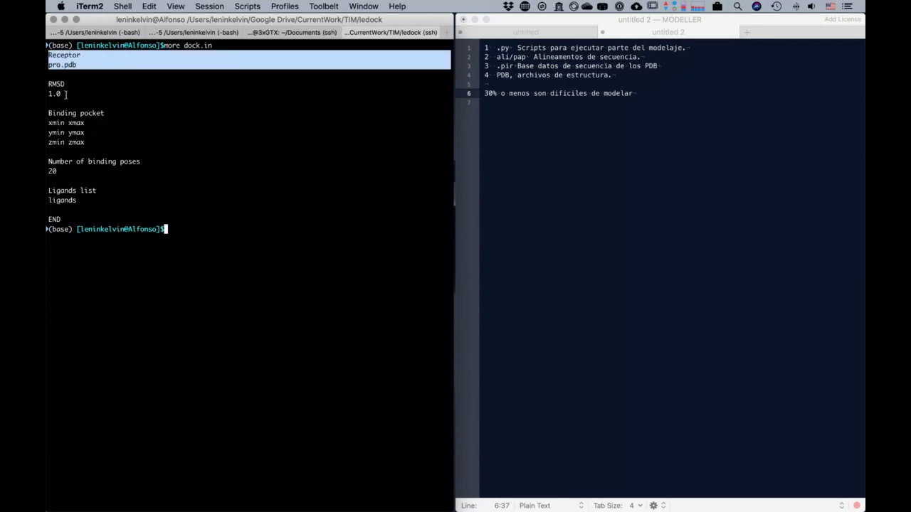
left_click_drag(66, 94, 48, 85)
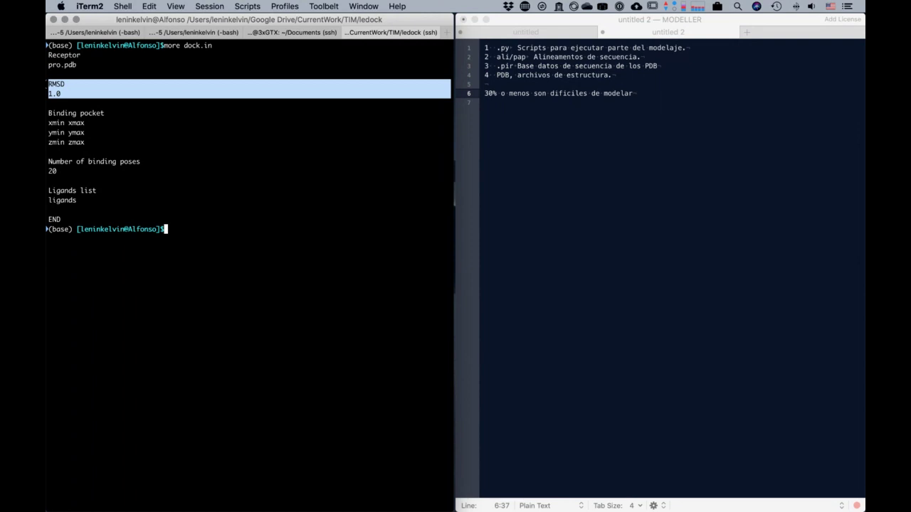
left_click(85, 143)
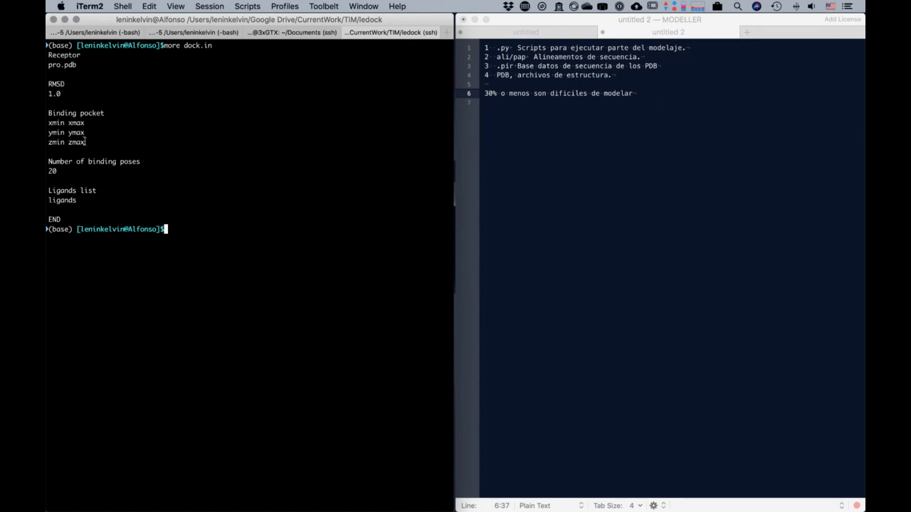
left_click_drag(85, 143, 49, 122)
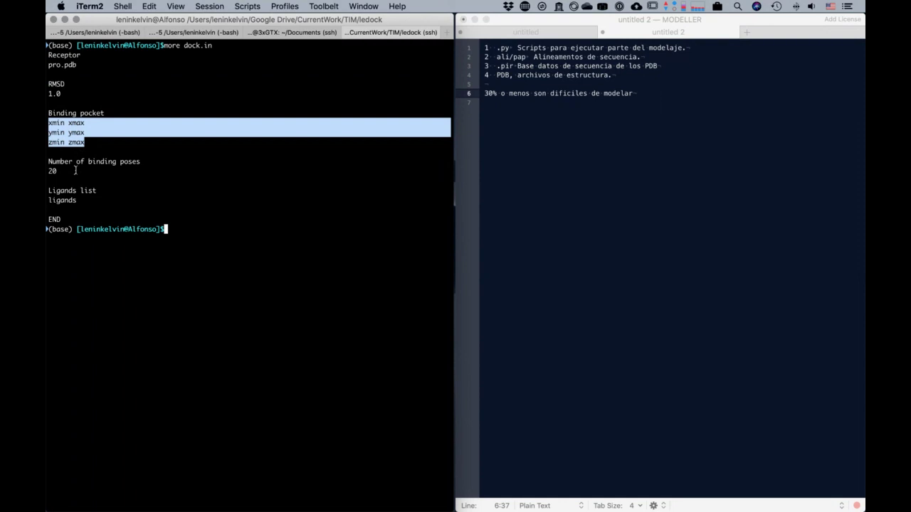
mouse_move(59, 171)
left_mouse_down()
mouse_move(48, 171)
mouse_move(70, 171)
mouse_move(49, 171)
left_mouse_up()
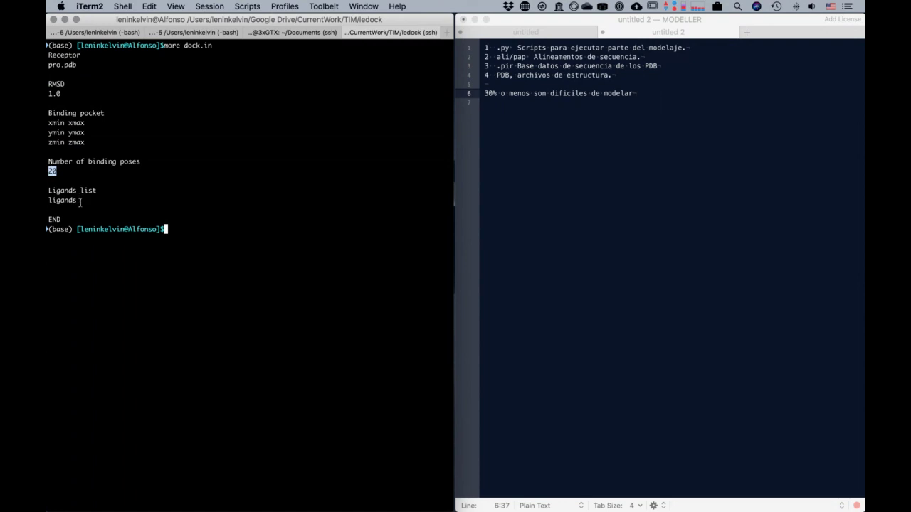
left_click_drag(80, 202, 47, 202)
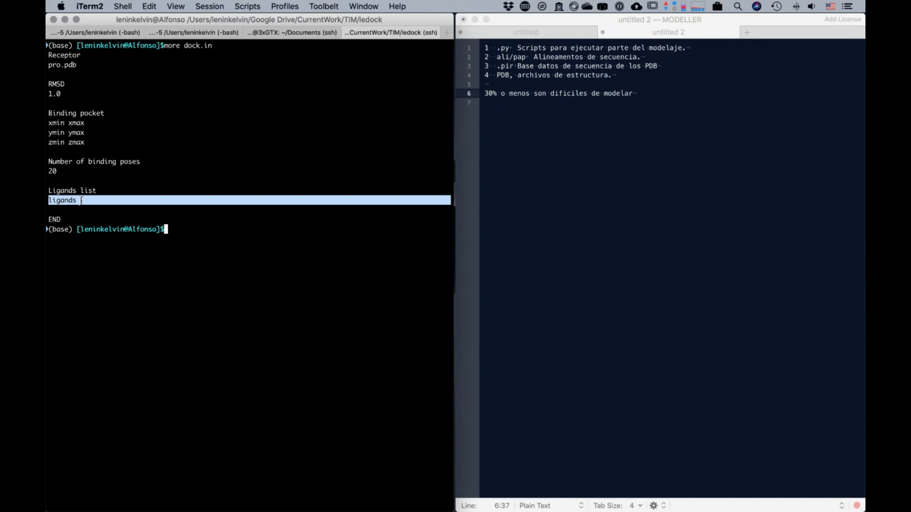
left_click(116, 209)
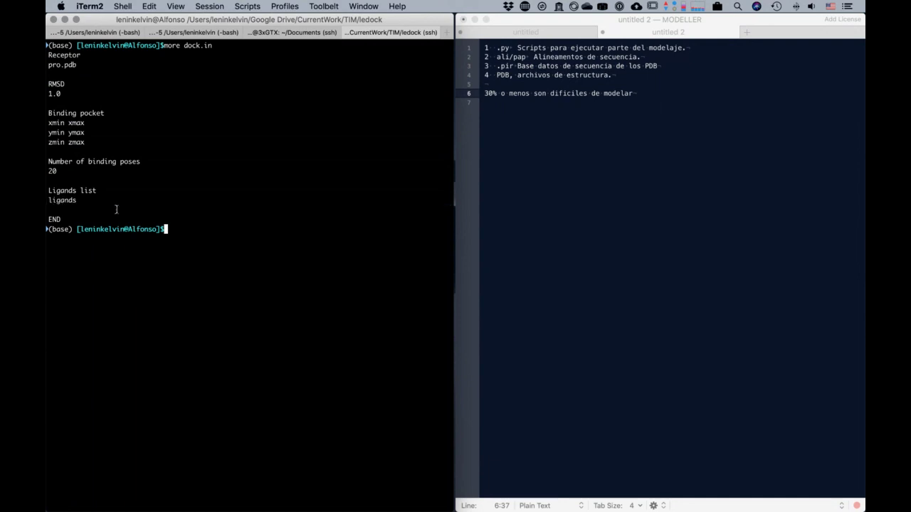
Open dock.in from the ledock folder in TextMate, fit its window to the screen's lower-right quarter and enlarge the text
key("ctrl+Left")
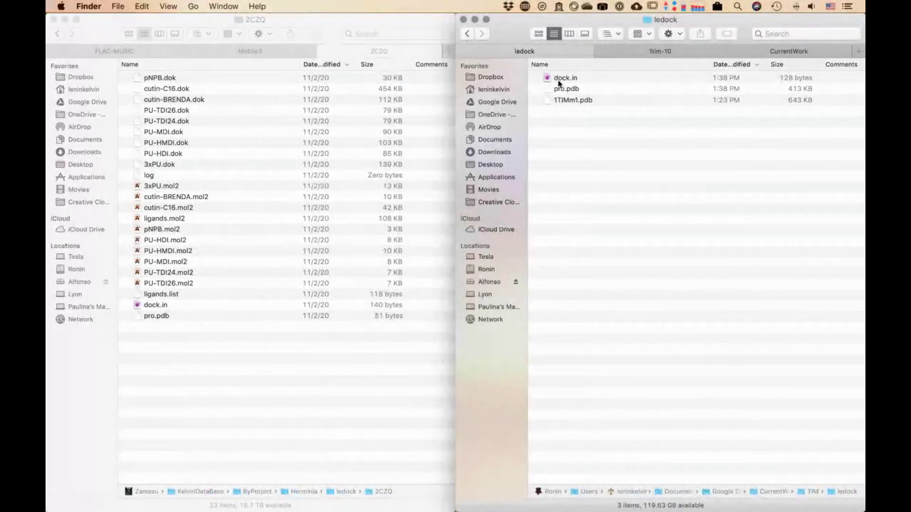
double_click(558, 81)
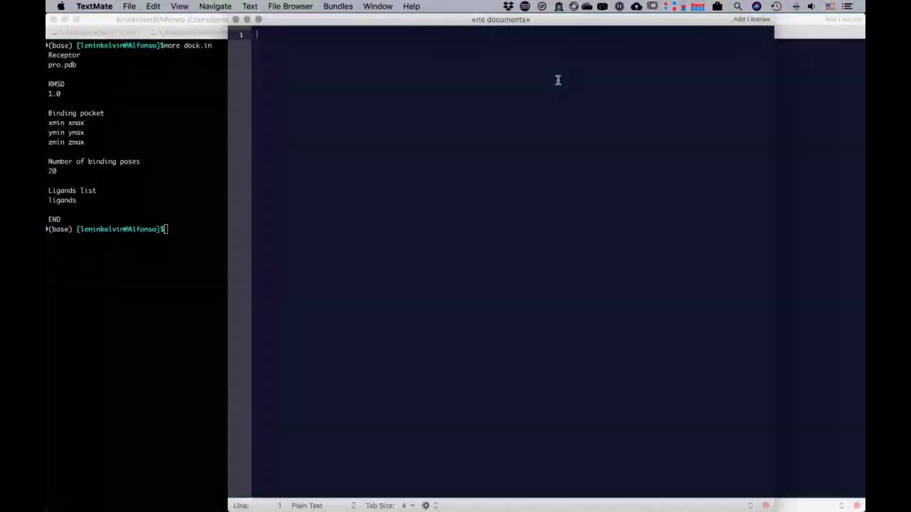
key("ctrl+alt+m")
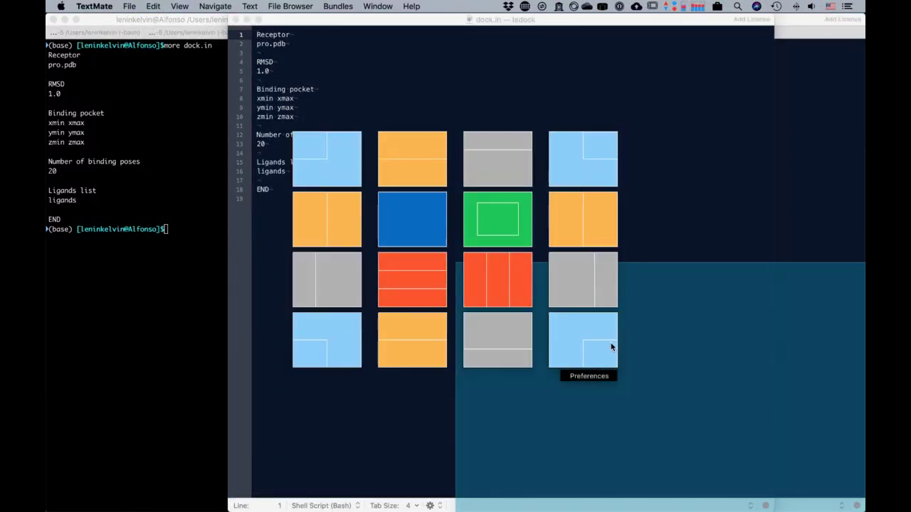
left_click(610, 345)
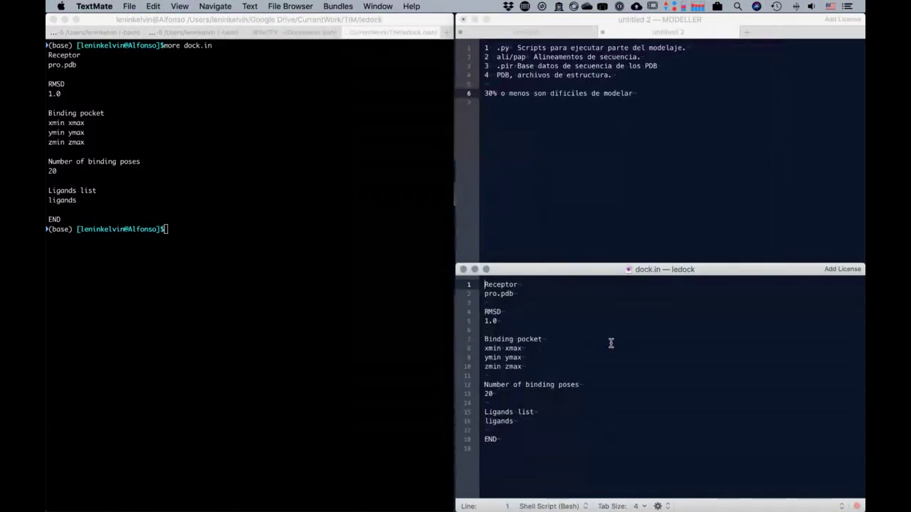
key("super+equal")
key("super+equal")
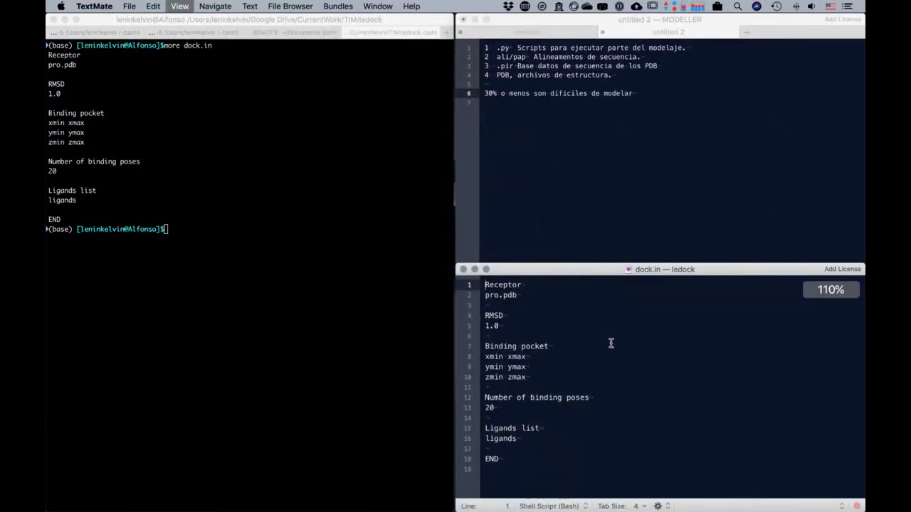
key("super+equal")
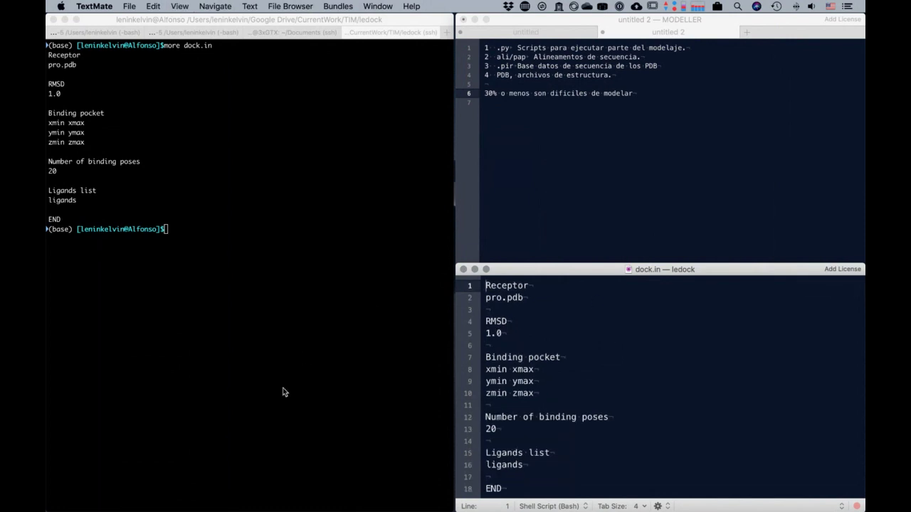
Open conf.txt from the 1tim-10 folder in TextMate, fit its window to the screen's upper-right quarter and enlarge the text
key("ctrl+Left")
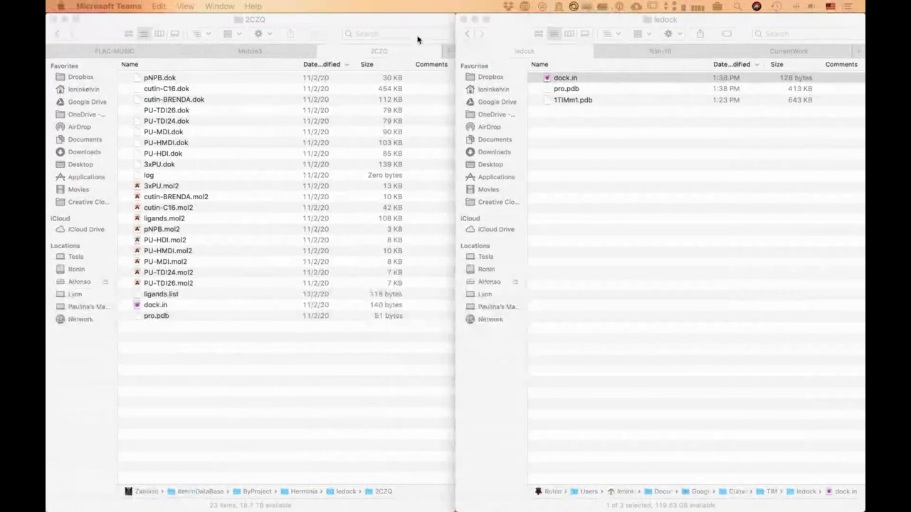
left_click(660, 48)
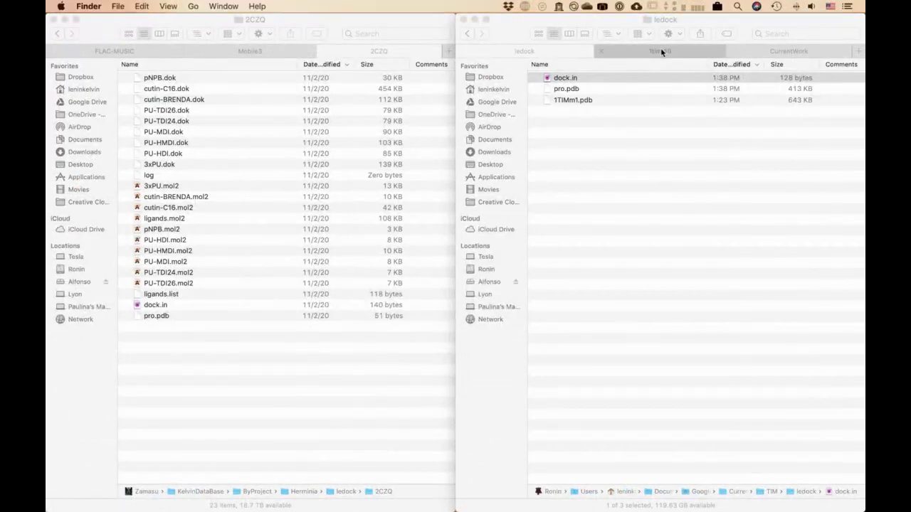
left_click_drag(574, 99, 426, 500)
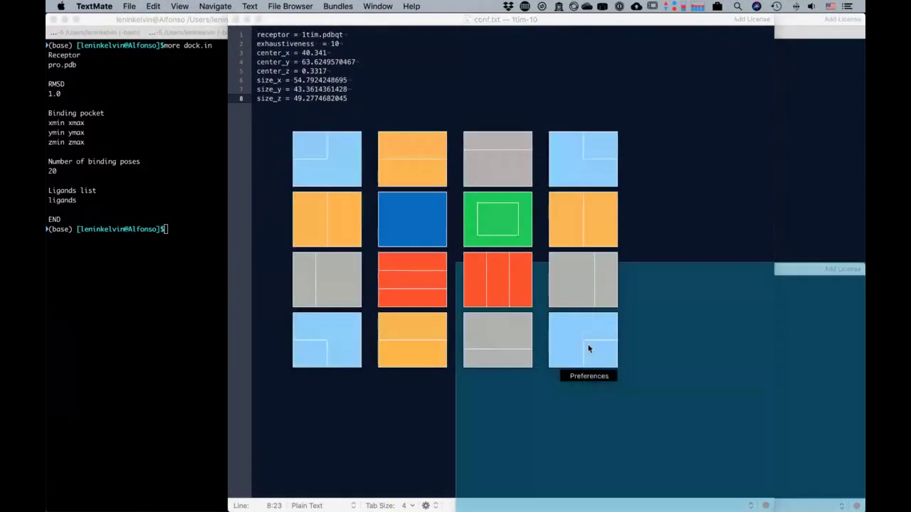
left_click(588, 358)
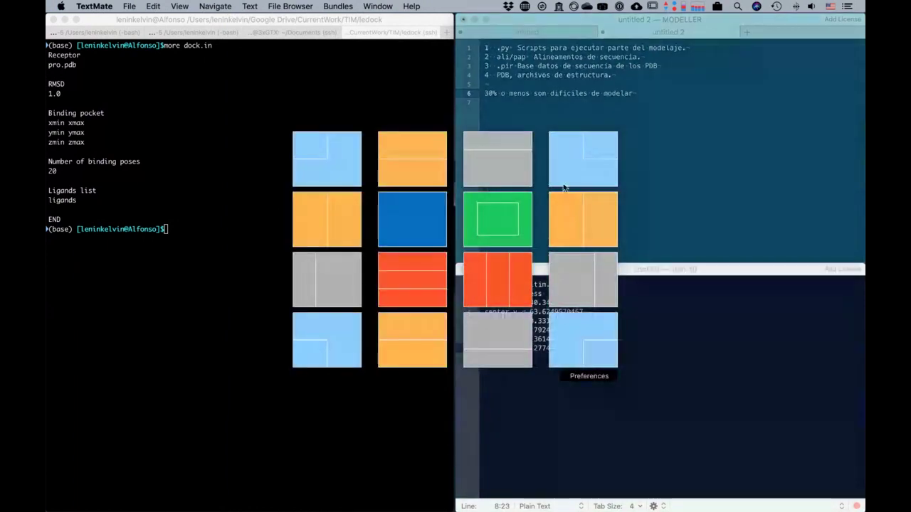
left_click(561, 183)
key("super+plus")
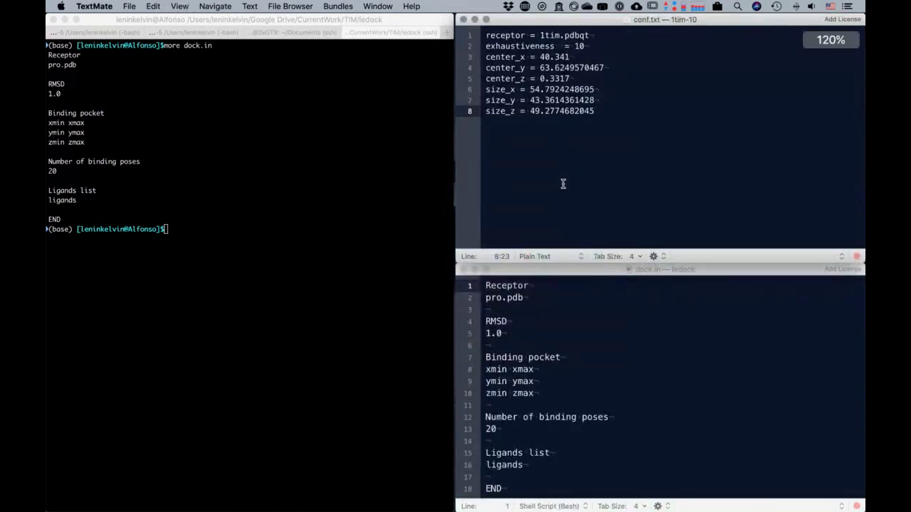
key("super+plus")
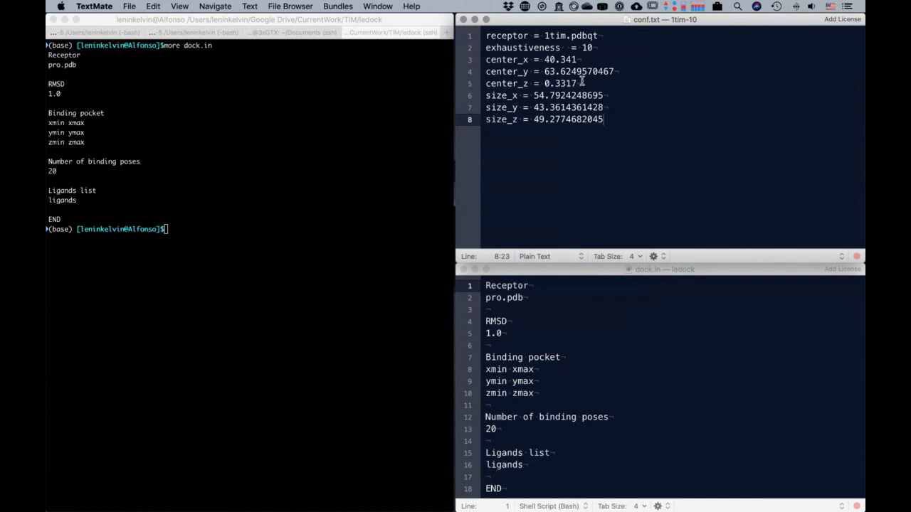
Compare the center and size coordinates in conf.txt with the binding pocket and ligands entries in dock.in
left_click(582, 83)
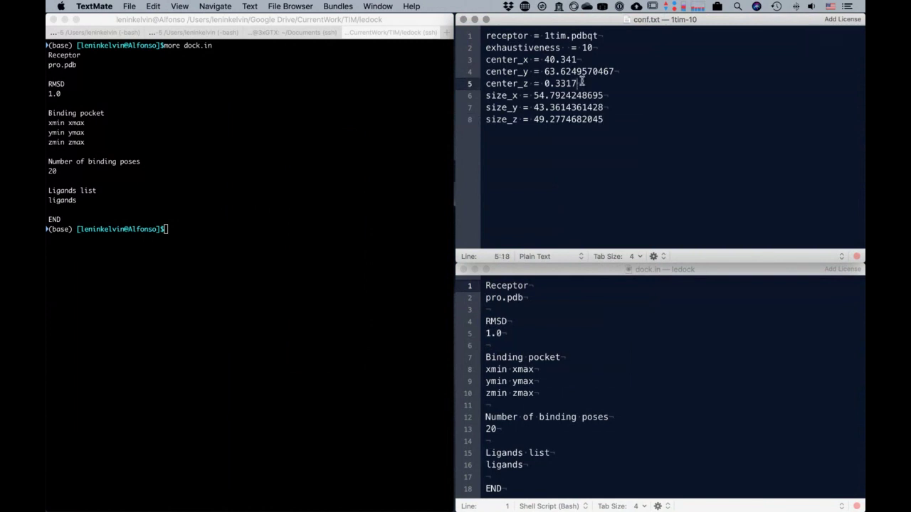
left_click_drag(607, 121, 483, 62)
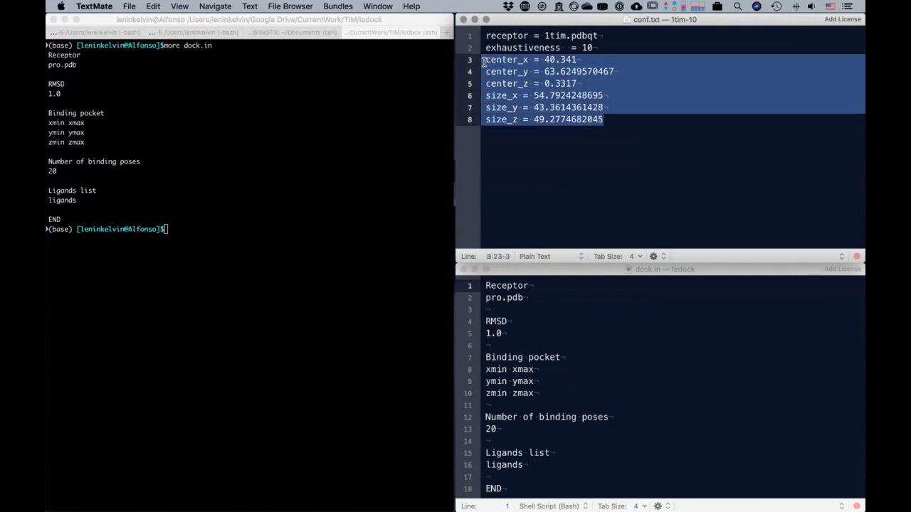
left_click(598, 391)
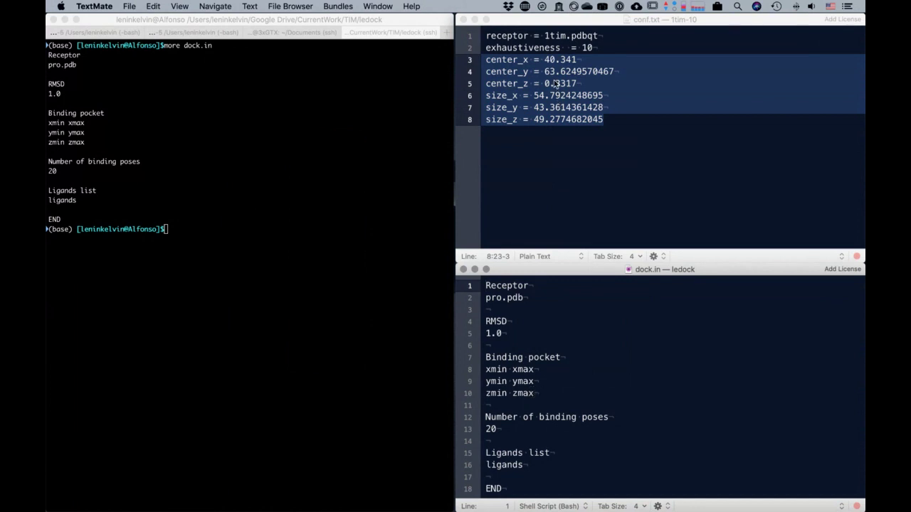
left_click(568, 64)
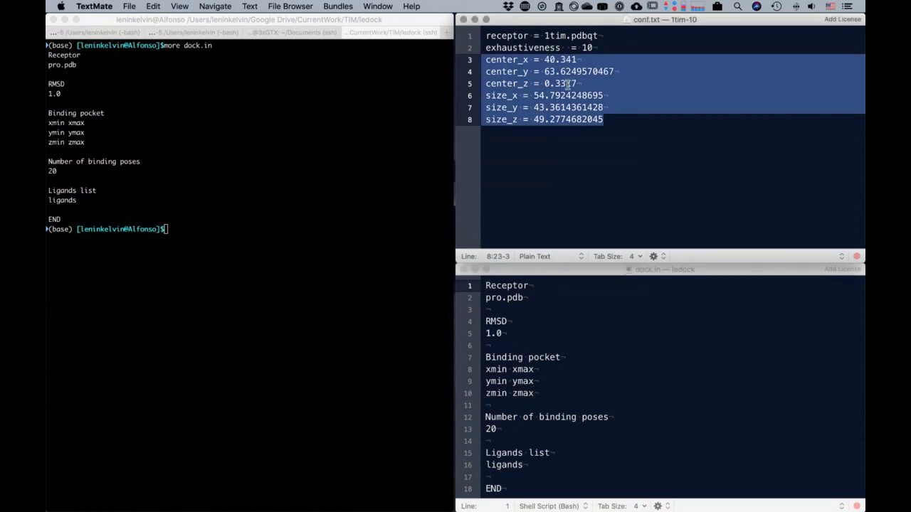
left_click(567, 95)
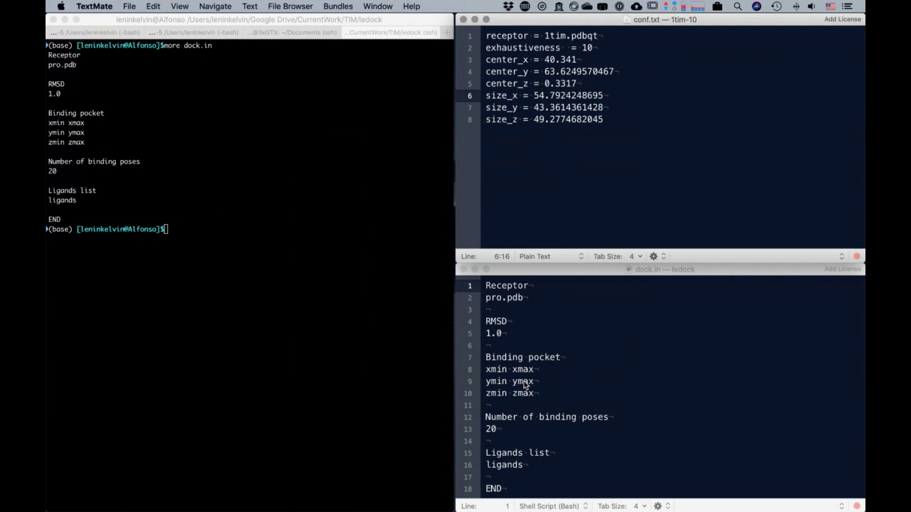
left_click(544, 470)
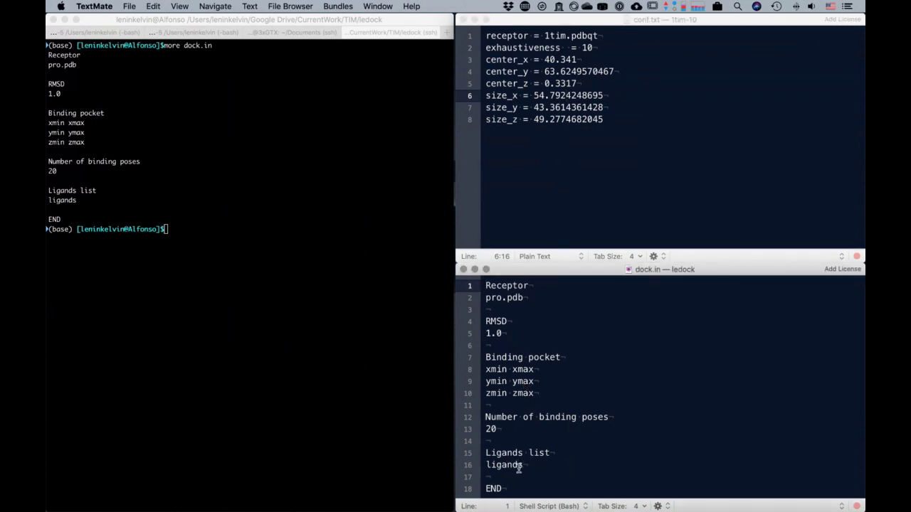
List the files in the ledock working folder in the terminal
left_click(334, 325)
type("ls")
key("Return")
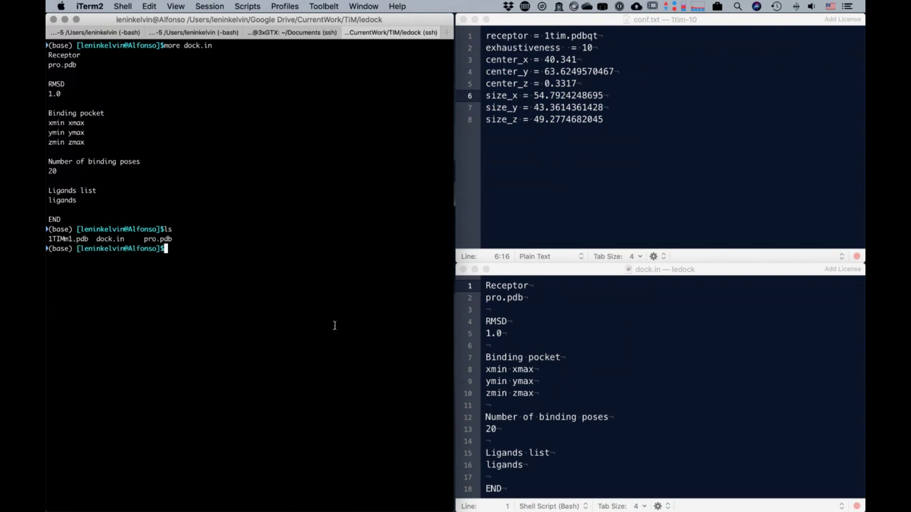
scroll(334, 325, "up", 5)
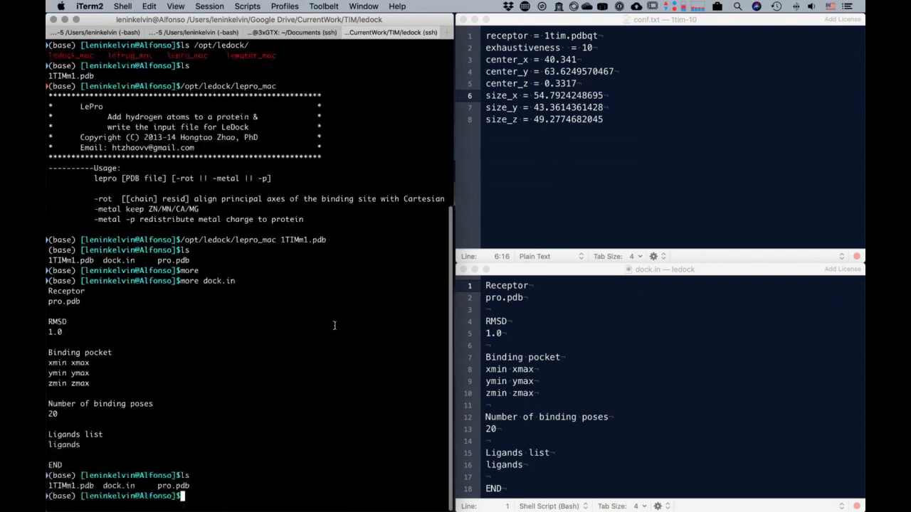
Clear the terminal, create an empty file named ligands with touch and list the folder
key("ctrl+l")
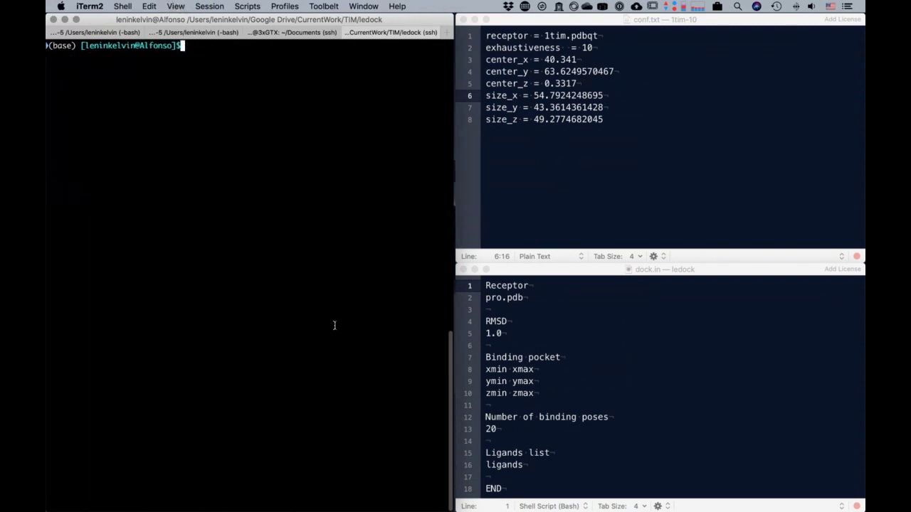
type("touch ")
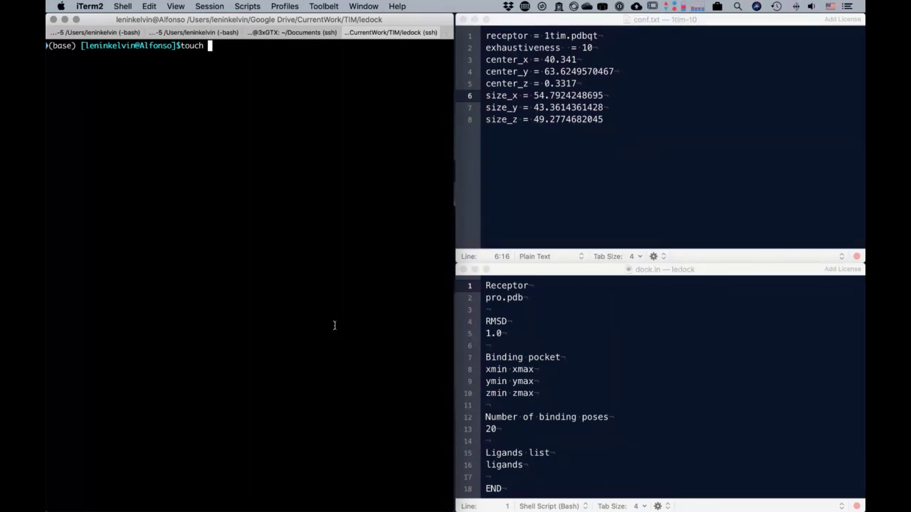
type("ligans")
key("BackSpace")
type("ds")
key("Return")
type("ls")
key("Return")
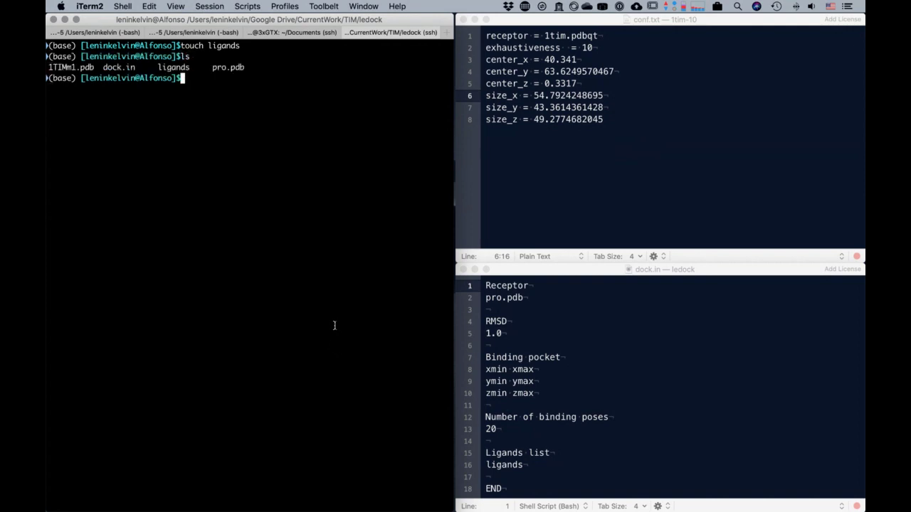
Display the contents of the ligands file with more and exit the viewer
type("more ligands")
key("Return")
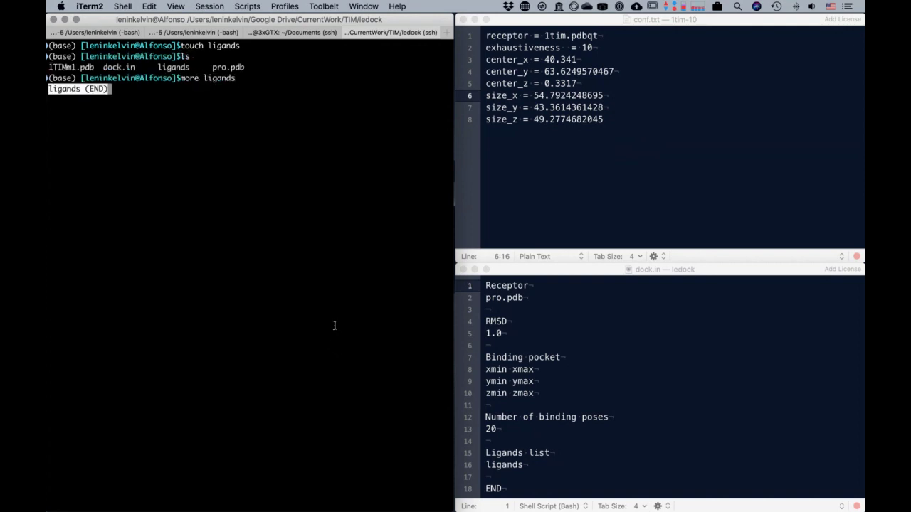
key("q")
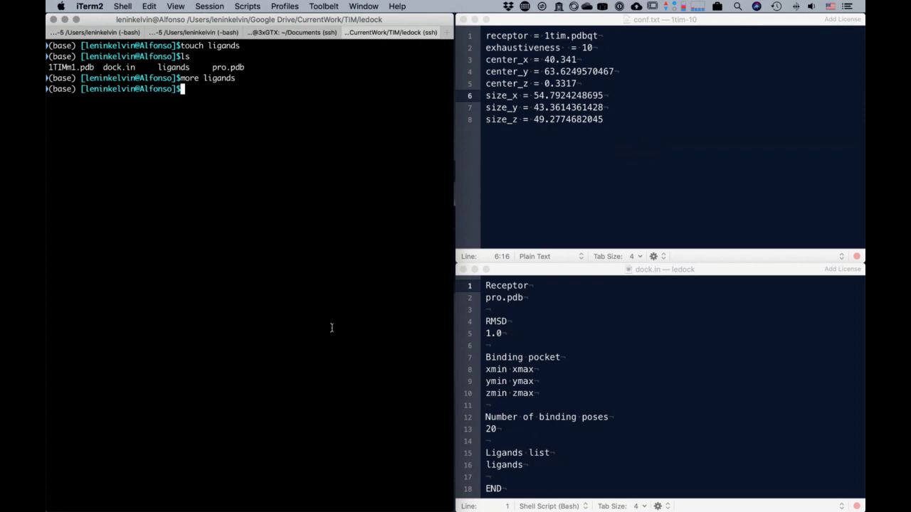
Switch to Finder and copy METHYLGLYOXAL.mol2 and DHAP.mol2 from the TIM folder into the ledock folder
key("ctrl+Left")
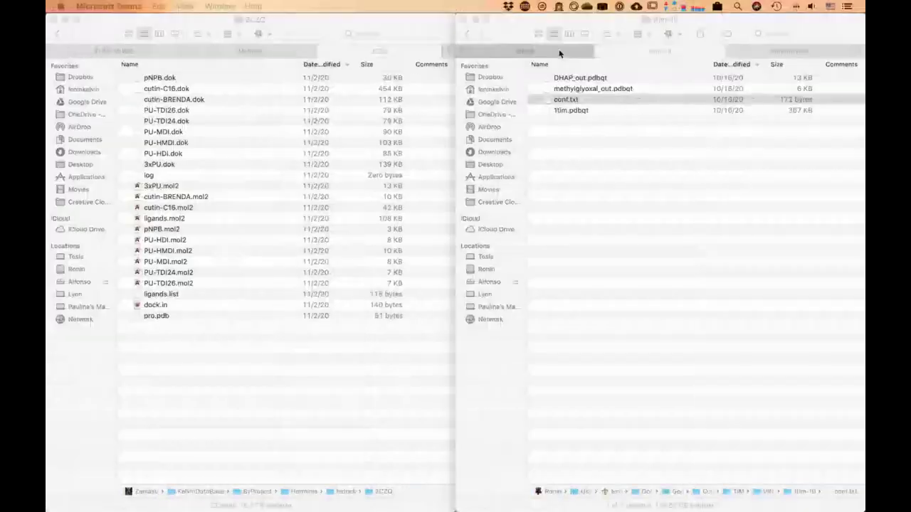
left_click(471, 50)
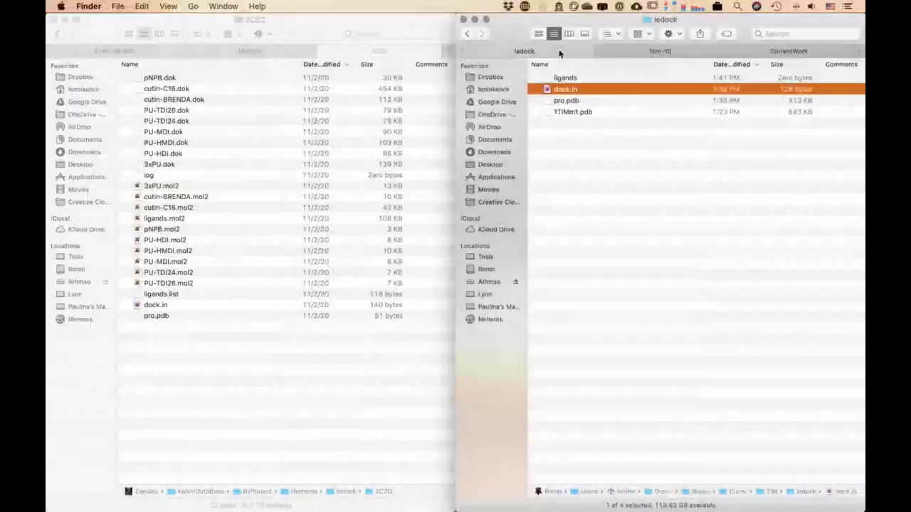
left_click(467, 34)
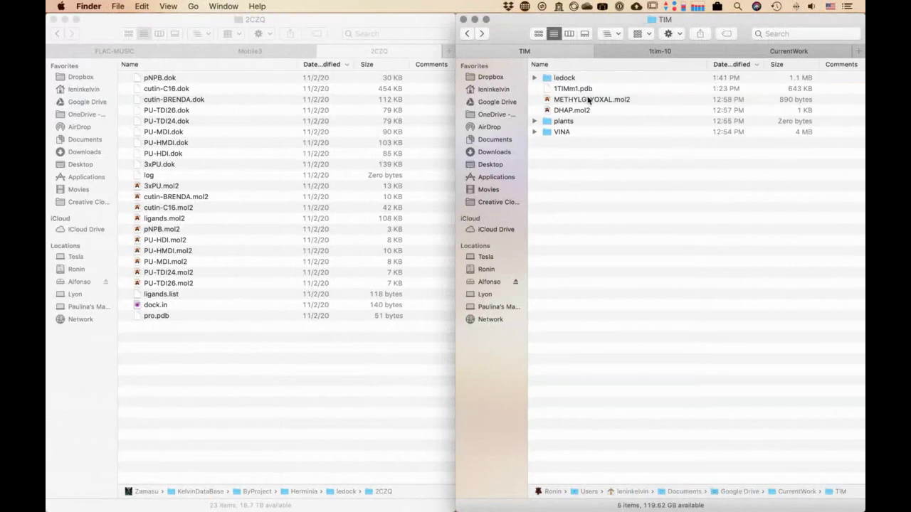
left_click(592, 99)
left_click(582, 112, "shift")
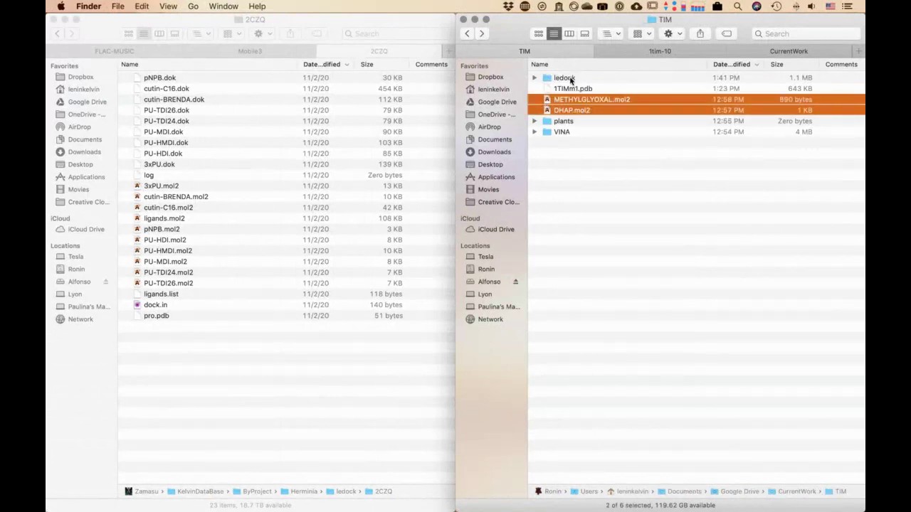
double_click(568, 77)
left_click_drag(585, 118, 584, 115)
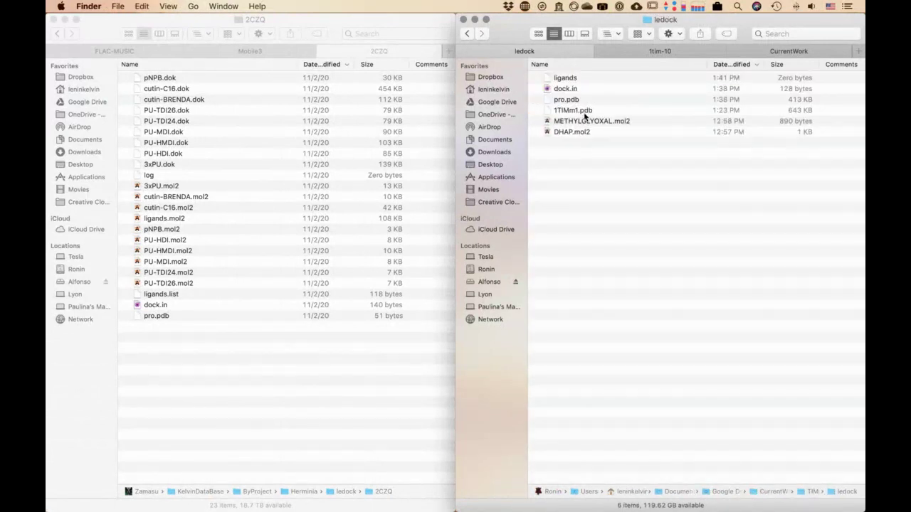
Copy the full file name METHYLGLYOXAL.mol2 from the ledock folder without renaming the file
left_click(585, 122)
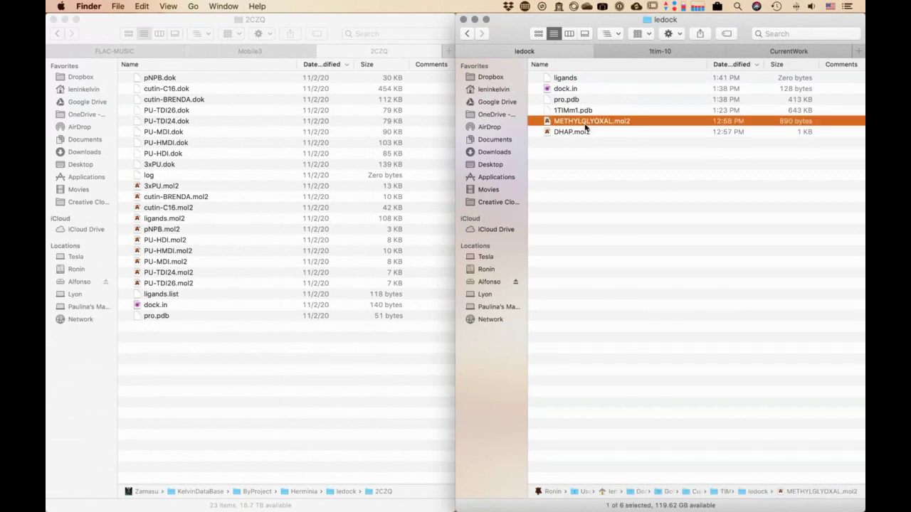
key("Return")
type("a")
key("Escape")
key("Return")
type("a")
key("Escape")
key("Return")
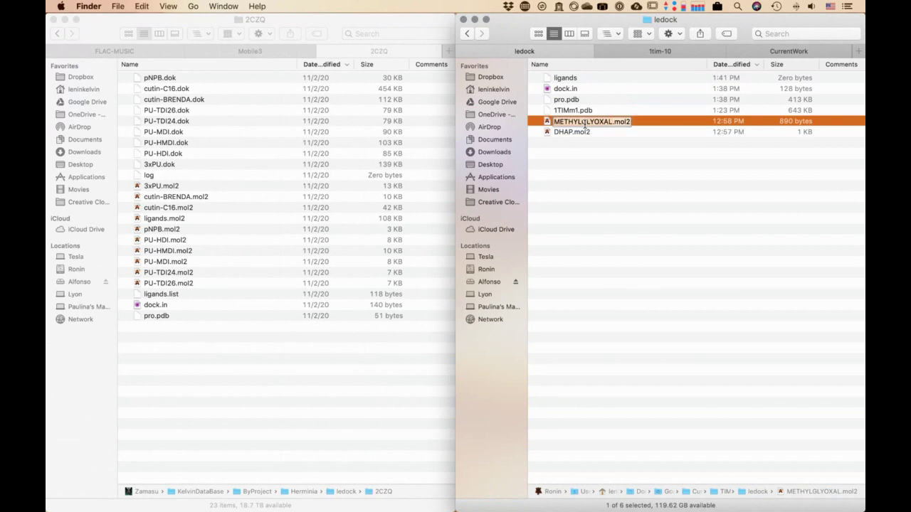
key("Escape")
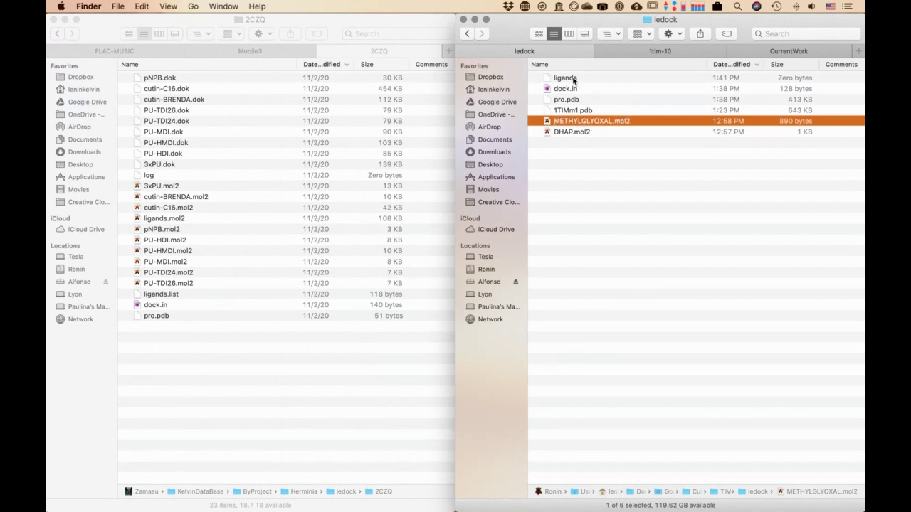
Open the ligands file in TextMate, list METHYLGLYOXAL.mol2 and DHAP.mol2 on separate lines, then save and close it
left_click_drag(574, 81, 435, 505)
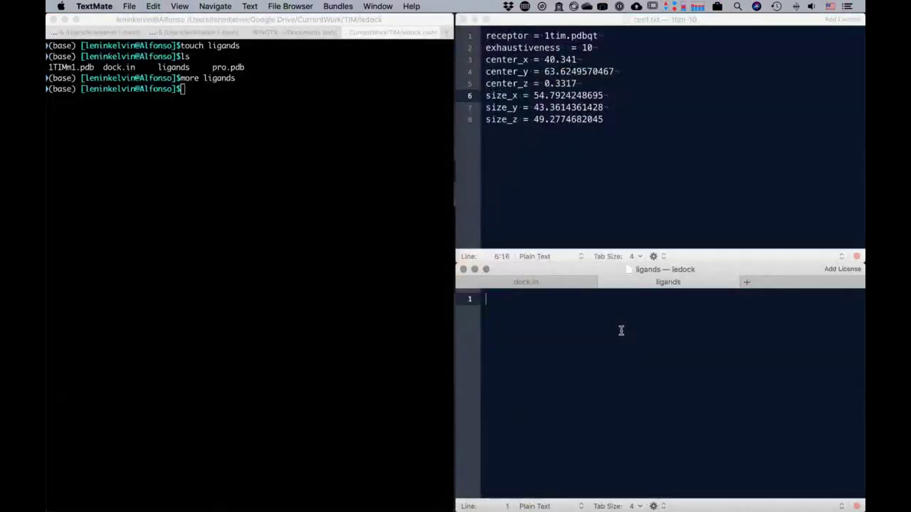
type("METHYLGLYOXAL.mol2")
key("Return")
type("D")
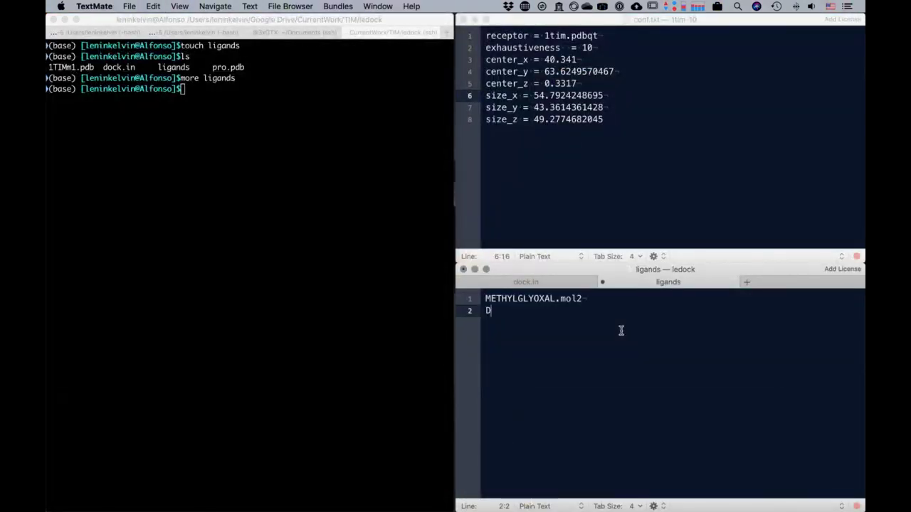
type("HAP.mol2")
key("super+s")
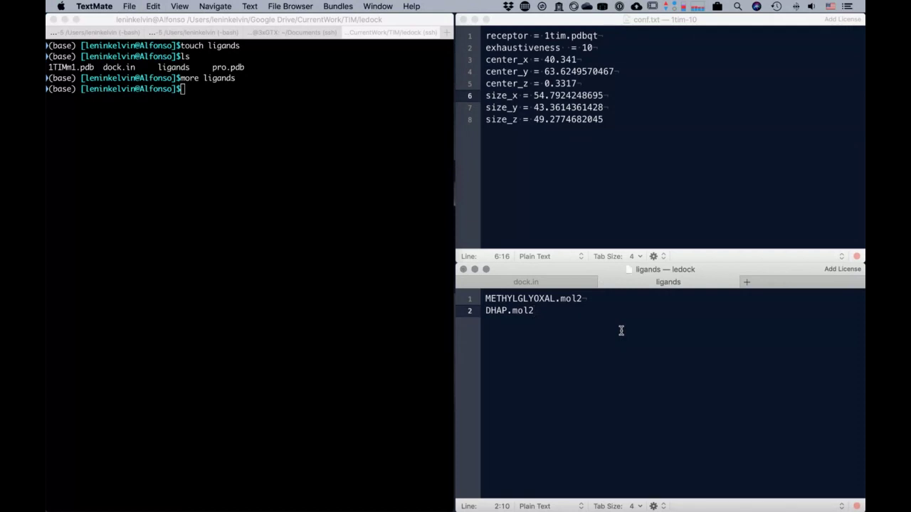
key("super+w")
Review the minimum and maximum pocket entries in dock.in against the center and size values in conf.txt
left_click(548, 385)
left_click_drag(548, 385, 504, 369)
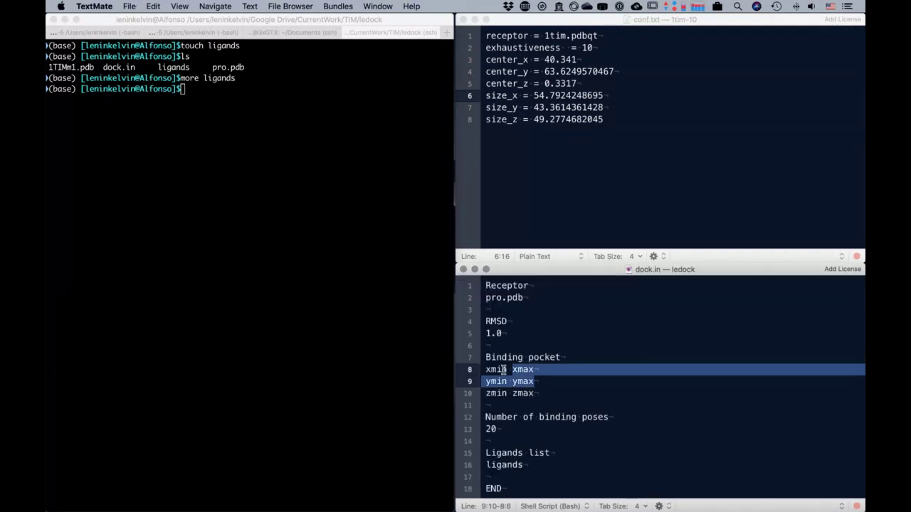
left_click(504, 369)
left_click(551, 212)
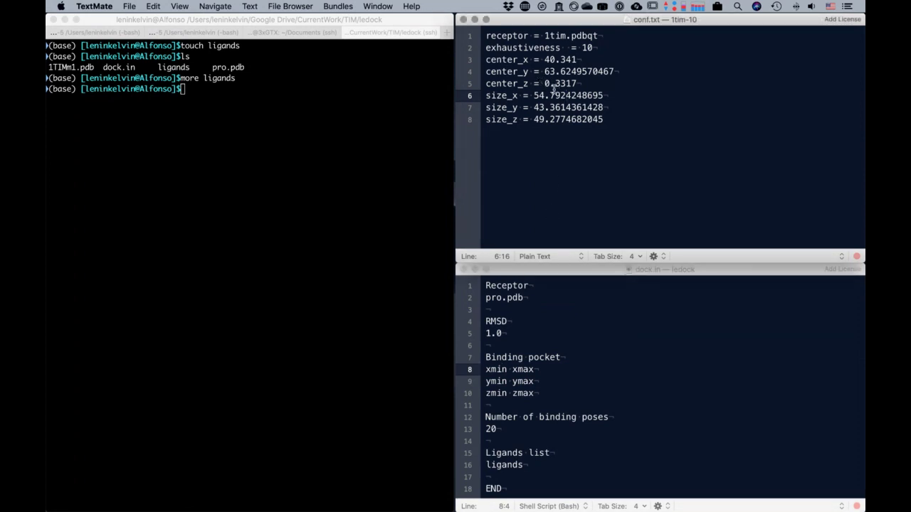
left_click(533, 226)
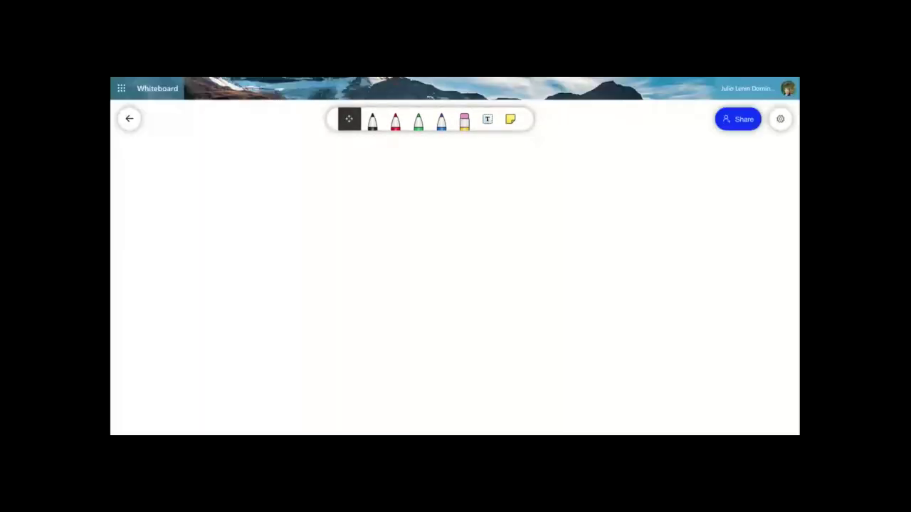
Switch to the blank Whiteboard and handwrite the heading "ledock" with the black pen
left_click(372, 121)
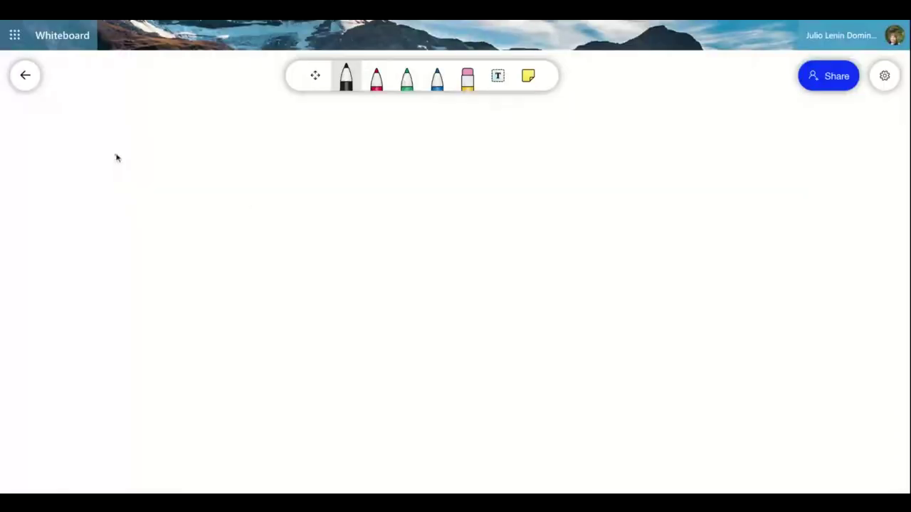
mouse_move(198, 180)
left_mouse_down()
mouse_move(202, 203)
mouse_move(220, 195)
left_mouse_up()
mouse_move(137, 148)
left_mouse_down()
mouse_move(145, 182)
mouse_move(156, 171)
mouse_move(177, 182)
left_mouse_up()
mouse_move(185, 161)
left_mouse_down()
mouse_move(178, 172)
mouse_move(188, 184)
left_mouse_up()
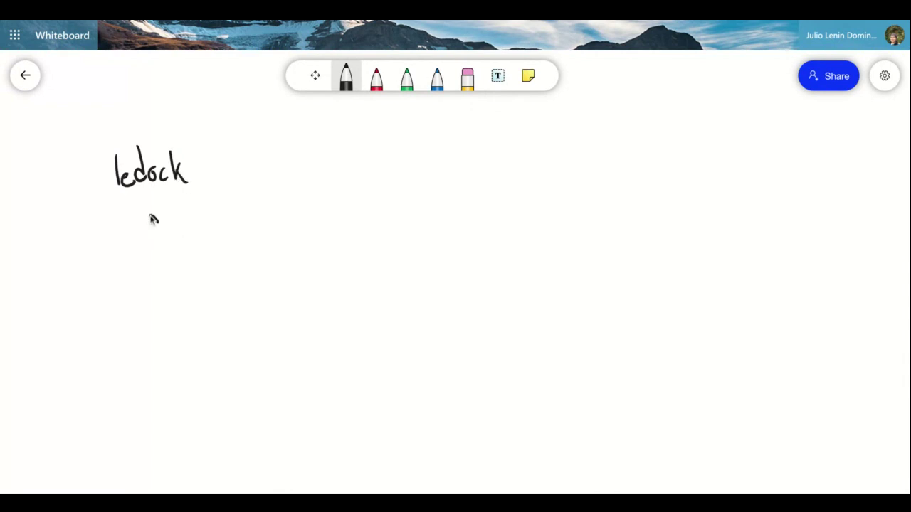
Handwrite xmin and xmax with y and z pairs beneath the ledock heading, and draw two black corner dots beside them
mouse_move(150, 215)
left_mouse_down()
mouse_move(166, 229)
mouse_move(153, 230)
mouse_move(183, 227)
mouse_move(196, 210)
left_mouse_up()
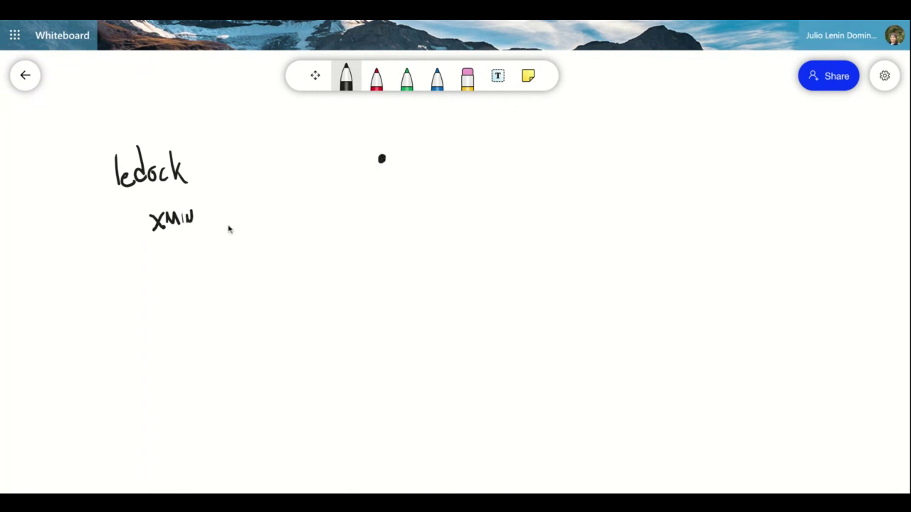
mouse_move(222, 217)
left_mouse_down()
mouse_move(236, 232)
mouse_move(224, 234)
left_mouse_up()
mouse_move(240, 220)
left_mouse_down()
mouse_move(240, 229)
mouse_move(260, 217)
mouse_move(273, 231)
left_mouse_up()
left_click_drag(273, 215, 263, 230)
left_click_drag(540, 152, 543, 149)
left_click_drag(163, 253, 145, 288)
left_click_drag(156, 257, 161, 269)
left_click_drag(211, 252, 217, 265)
left_click_drag(223, 249, 210, 286)
mouse_move(148, 326)
left_mouse_down()
mouse_move(157, 323)
mouse_move(172, 344)
left_mouse_up()
left_click_drag(205, 313, 228, 338)
Add two red dots below the black pair and two green dots near it to mark the remaining box corners
left_click(377, 78)
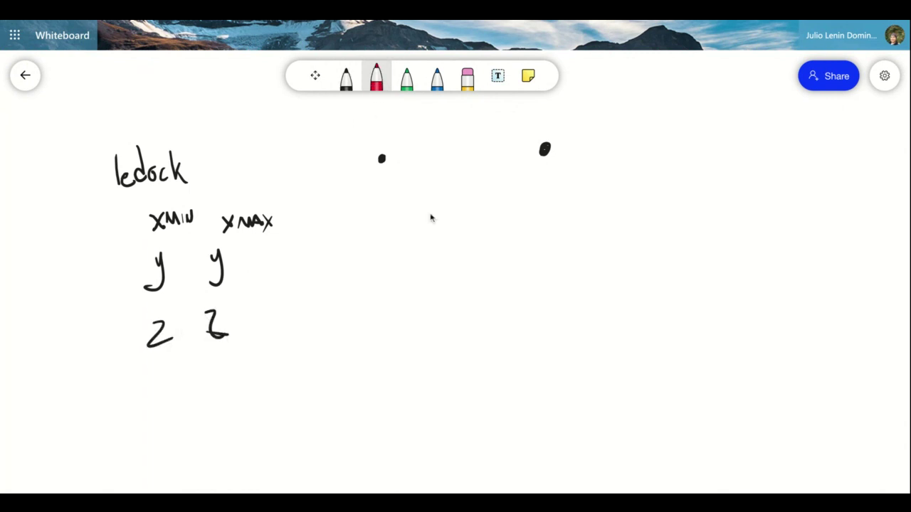
left_click_drag(397, 235, 410, 235)
left_click_drag(547, 229, 535, 233)
left_click(407, 77)
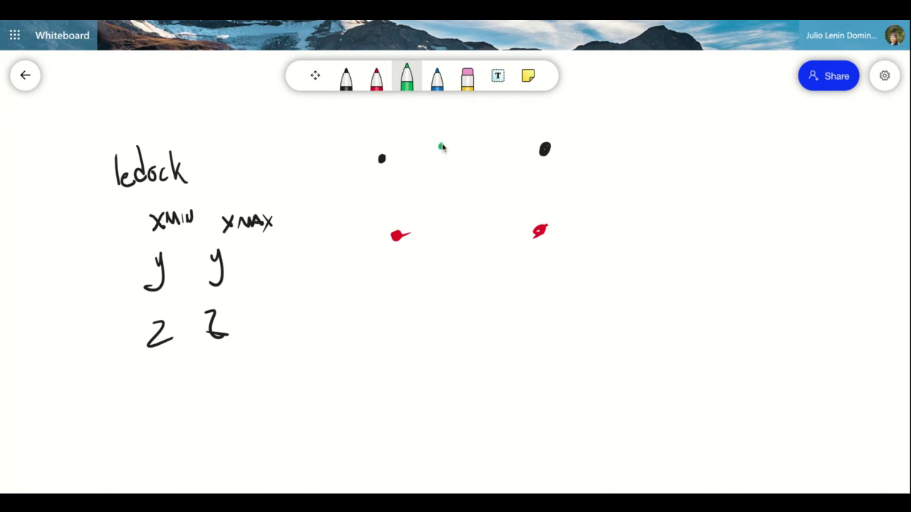
left_click(441, 147)
left_click(346, 80)
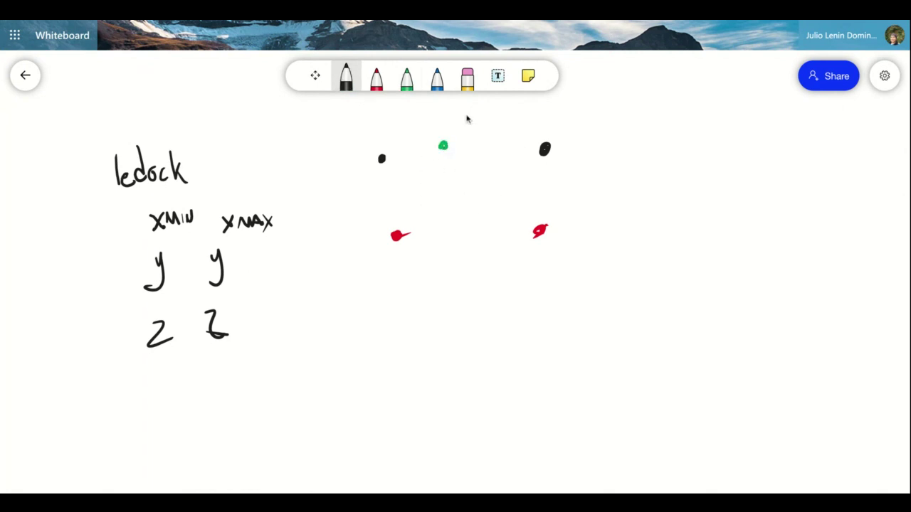
left_click(407, 84)
left_click(582, 151)
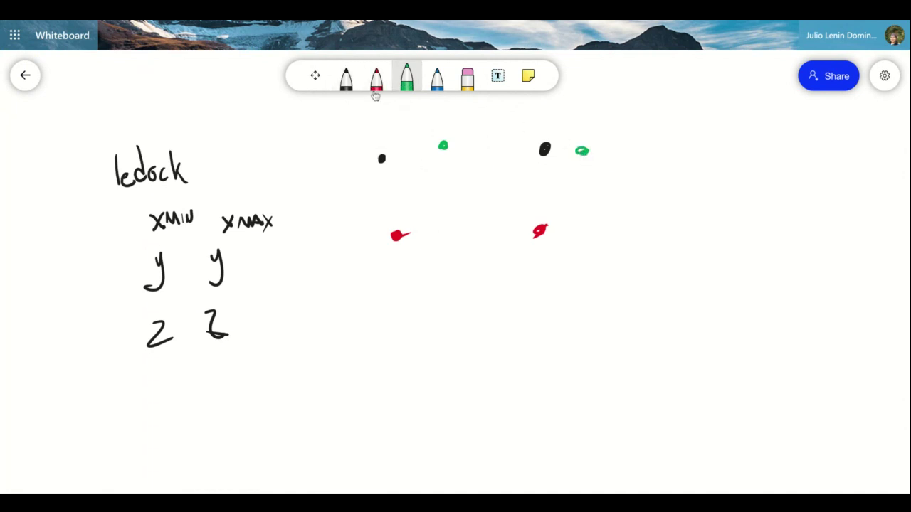
Draw black line segments between the coloured dots to outline the docking box
left_click(346, 78)
left_click_drag(395, 159, 440, 146)
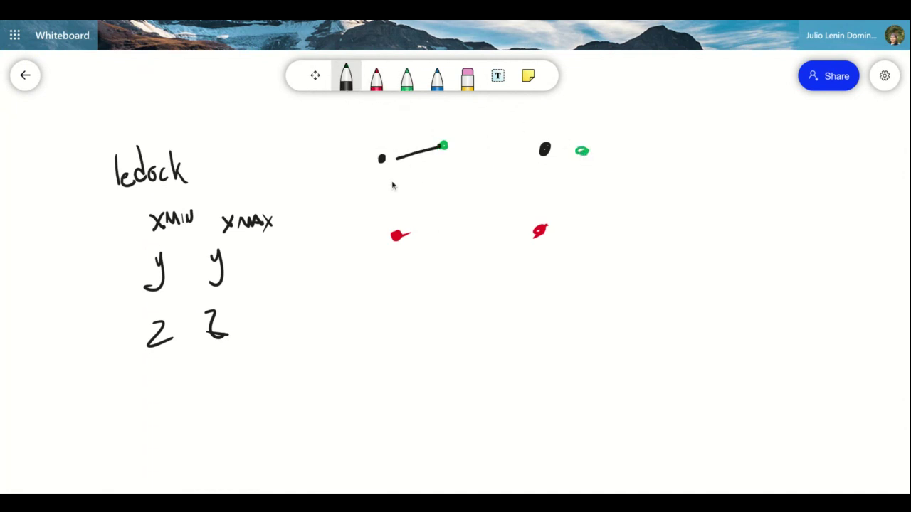
mouse_move(395, 180)
left_mouse_down()
mouse_move(411, 218)
mouse_move(504, 224)
left_mouse_up()
left_click_drag(604, 179, 592, 211)
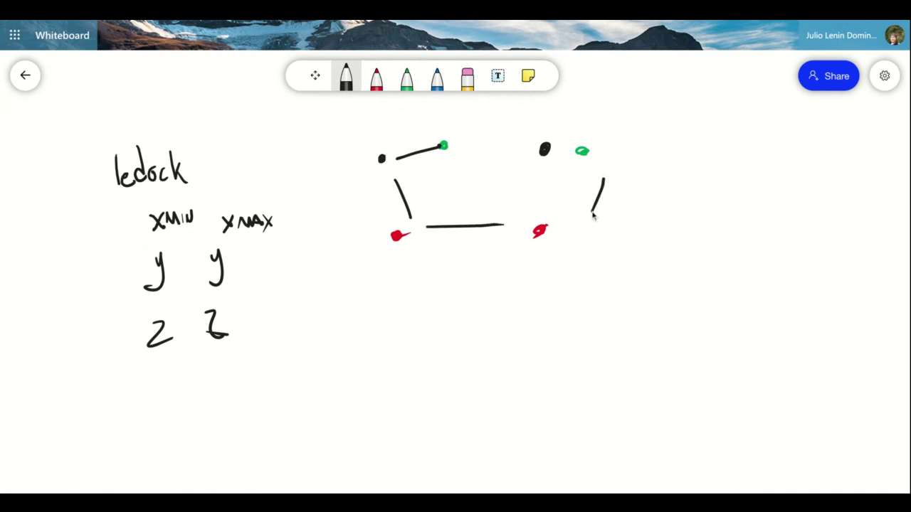
left_click_drag(548, 178, 549, 209)
left_click_drag(555, 149, 566, 151)
left_click_drag(474, 150, 498, 147)
Mark the box's center with a dot labelled c and draw a dimension line labelled d beneath the box
left_click_drag(486, 186, 490, 189)
mouse_move(433, 285)
left_mouse_down()
mouse_move(399, 287)
mouse_move(560, 268)
mouse_move(569, 284)
left_mouse_up()
left_click_drag(407, 272, 409, 297)
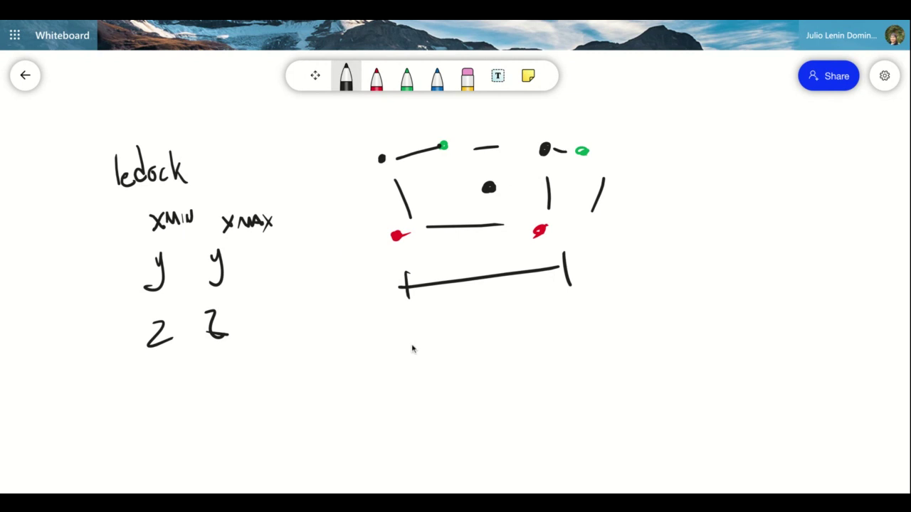
left_click_drag(494, 170, 501, 172)
left_click_drag(481, 292, 481, 308)
Handwrite the formula d/2 ± c in black below the dimension line
mouse_move(420, 383)
left_mouse_down()
mouse_move(431, 392)
mouse_move(420, 386)
left_mouse_up()
left_click(467, 76)
left_click(346, 79)
mouse_move(437, 358)
left_mouse_down()
mouse_move(449, 418)
mouse_move(488, 413)
left_mouse_up()
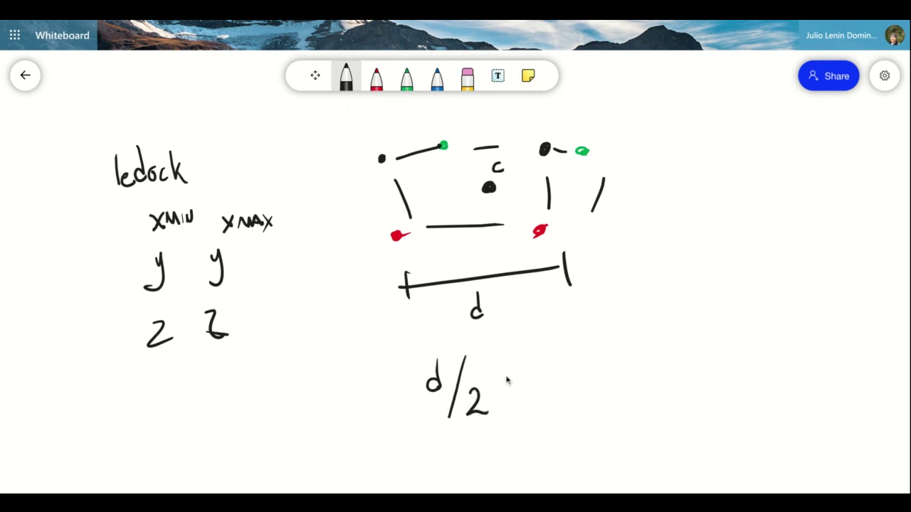
mouse_move(511, 361)
left_mouse_down()
mouse_move(514, 393)
mouse_move(542, 403)
left_mouse_up()
left_click_drag(597, 367, 602, 392)
Mark the dimension line's midpoint and bracket its halves with minus toward the minimum and plus toward the maximum
left_click(479, 277)
left_click_drag(582, 255, 598, 237)
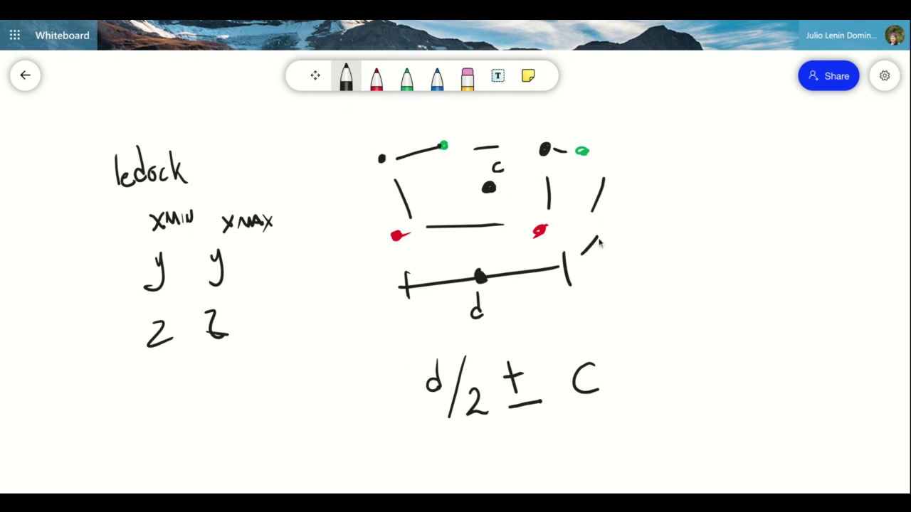
mouse_move(501, 297)
left_mouse_down()
mouse_move(554, 283)
mouse_move(544, 332)
mouse_move(547, 315)
left_mouse_up()
mouse_move(463, 293)
left_mouse_down()
mouse_move(468, 286)
mouse_move(447, 297)
mouse_move(447, 326)
left_mouse_up()
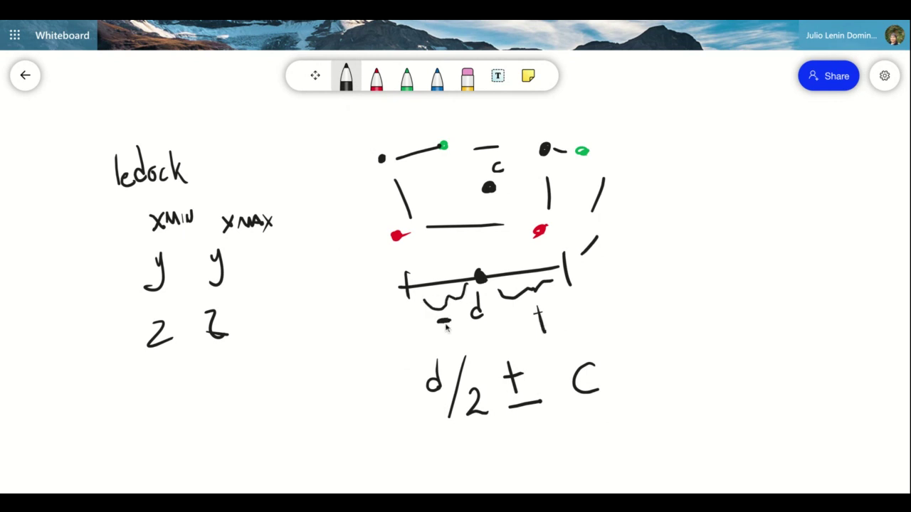